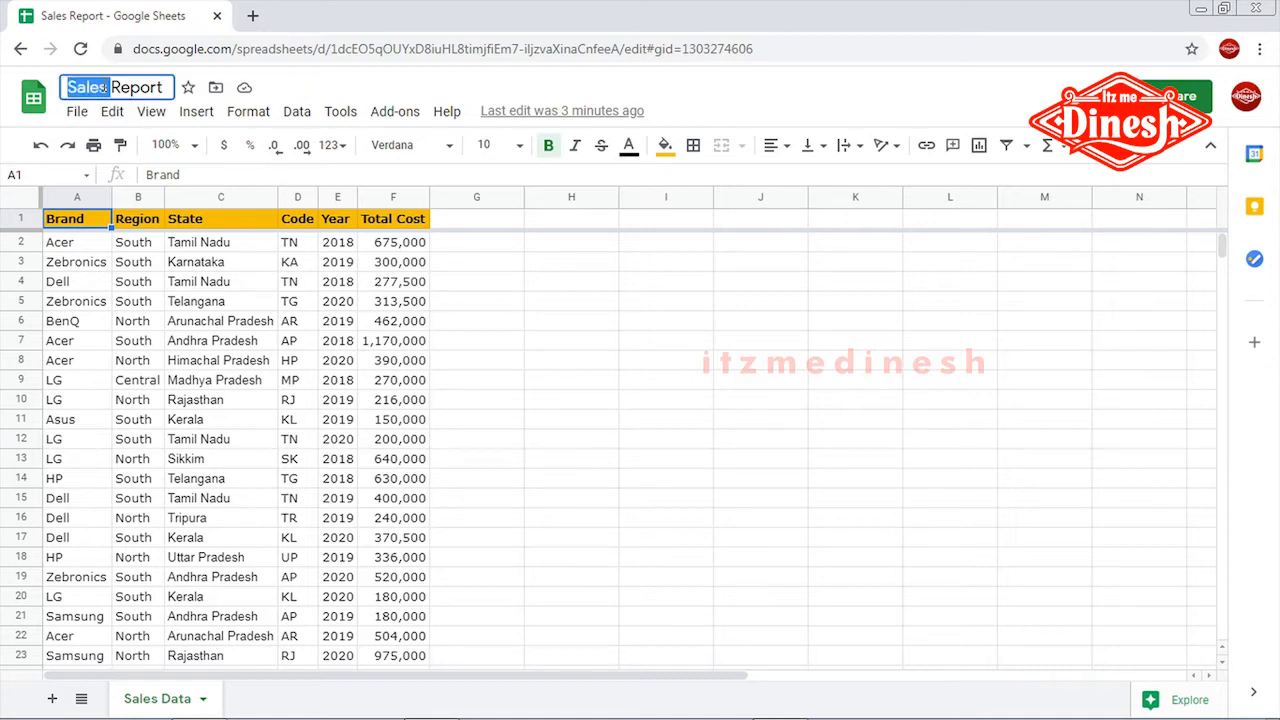
click(604, 446)
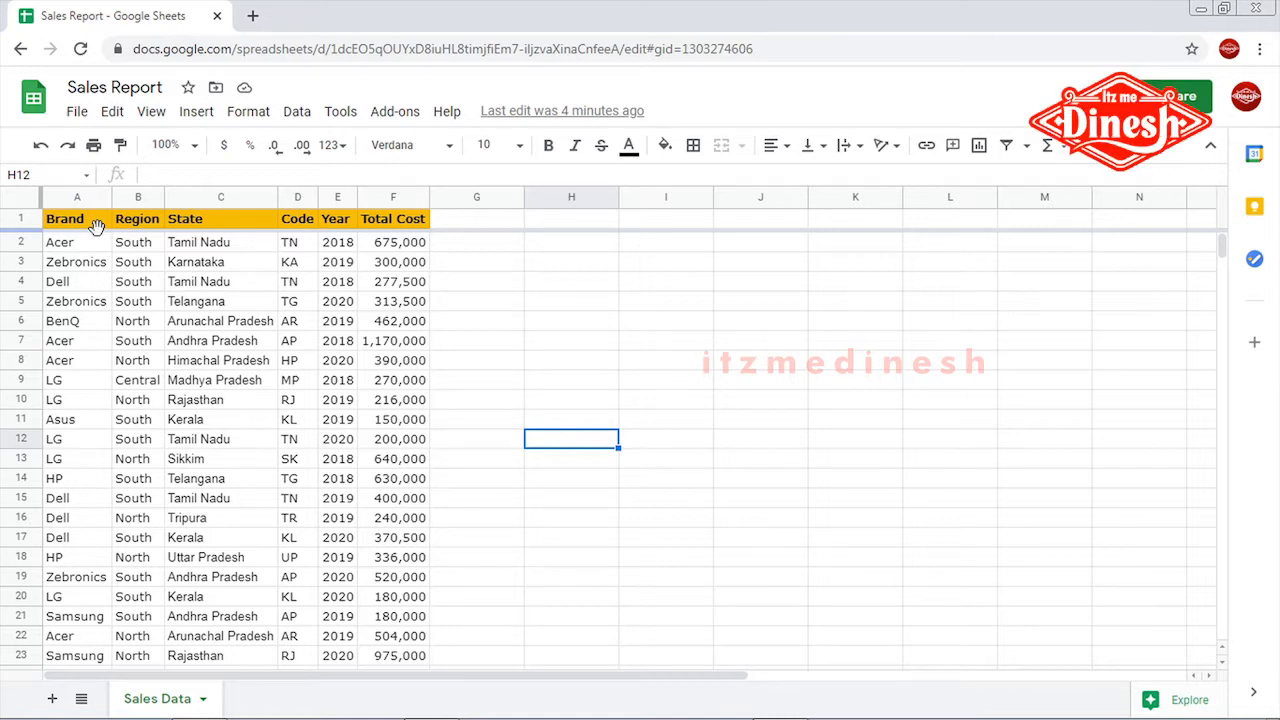
click(76, 113)
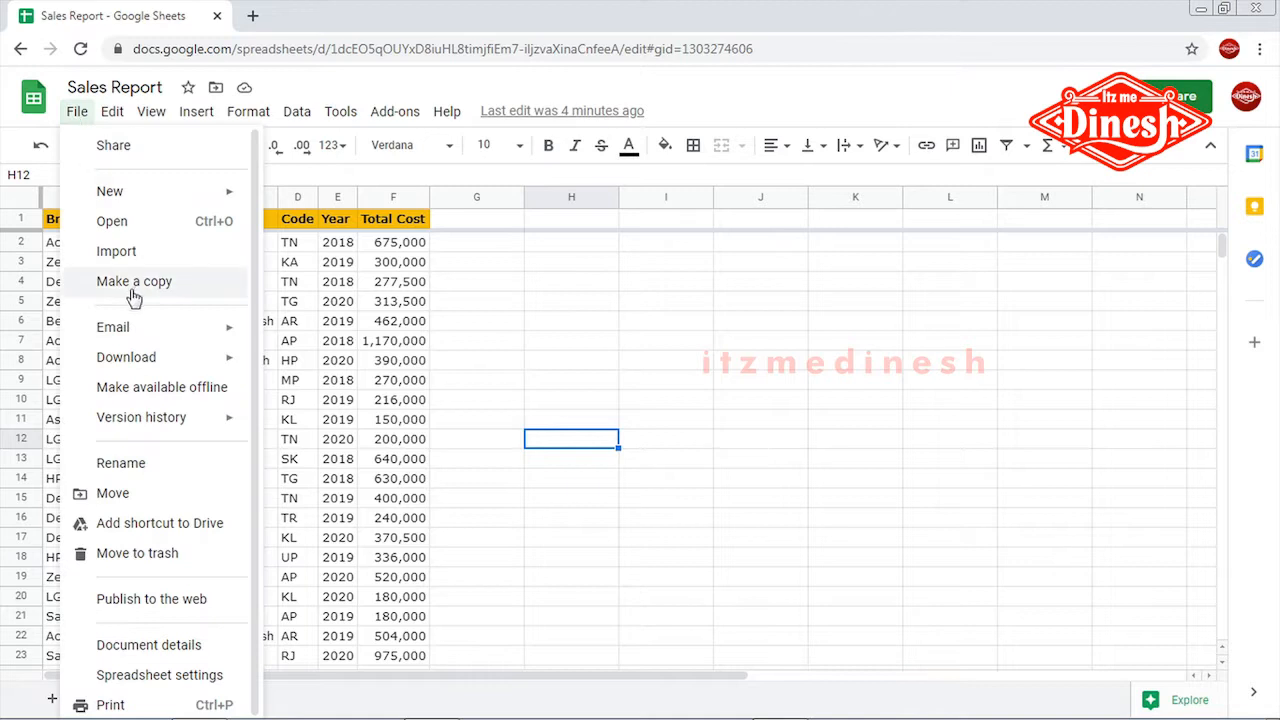
click(531, 366)
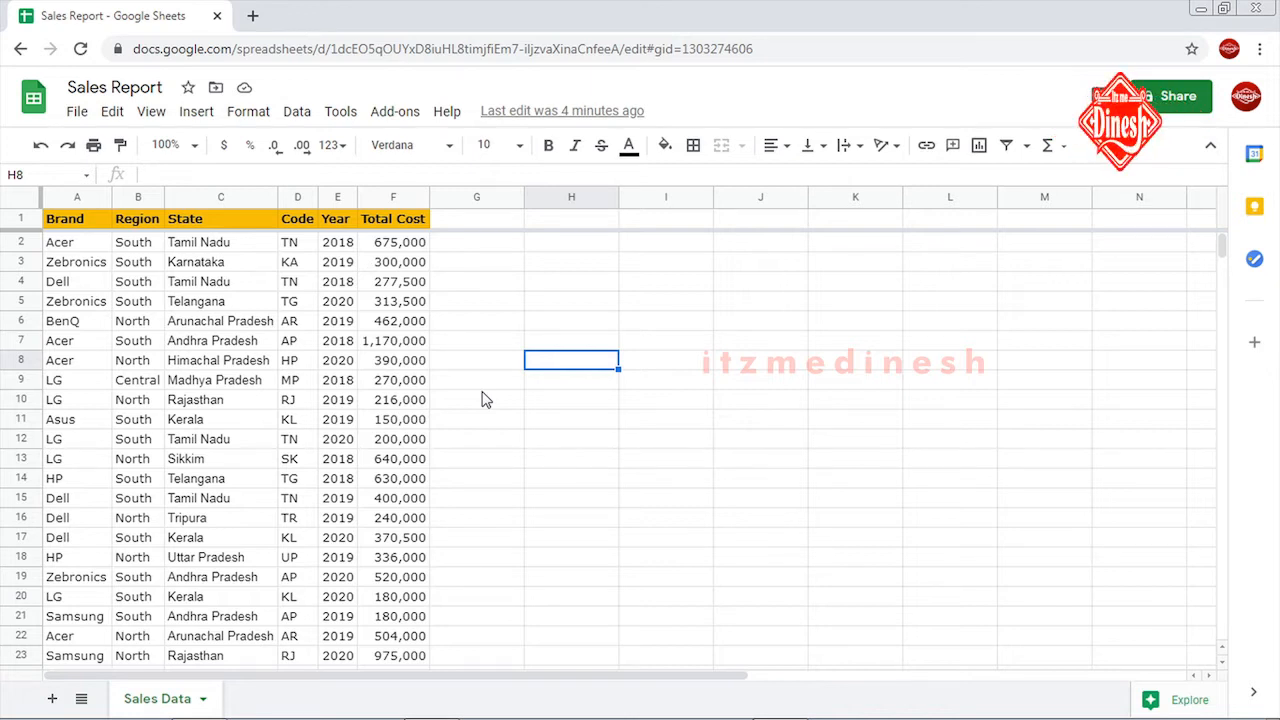
click(181, 463)
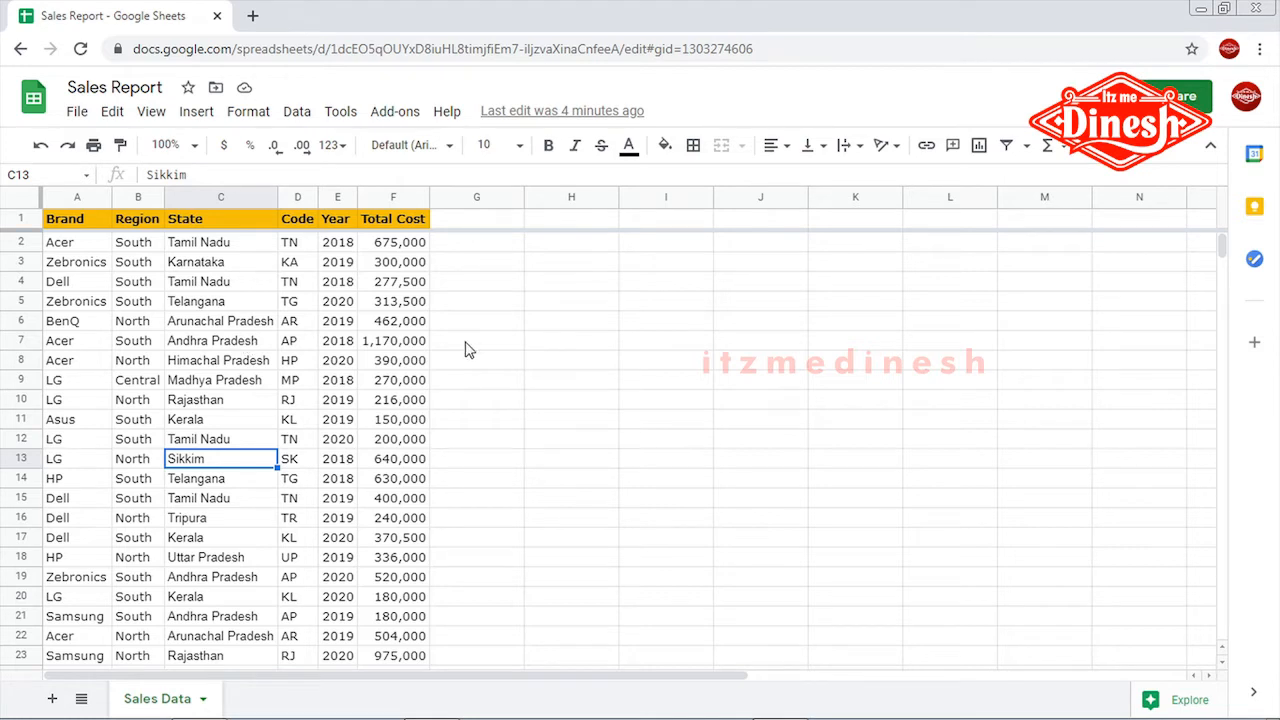
click(395, 343)
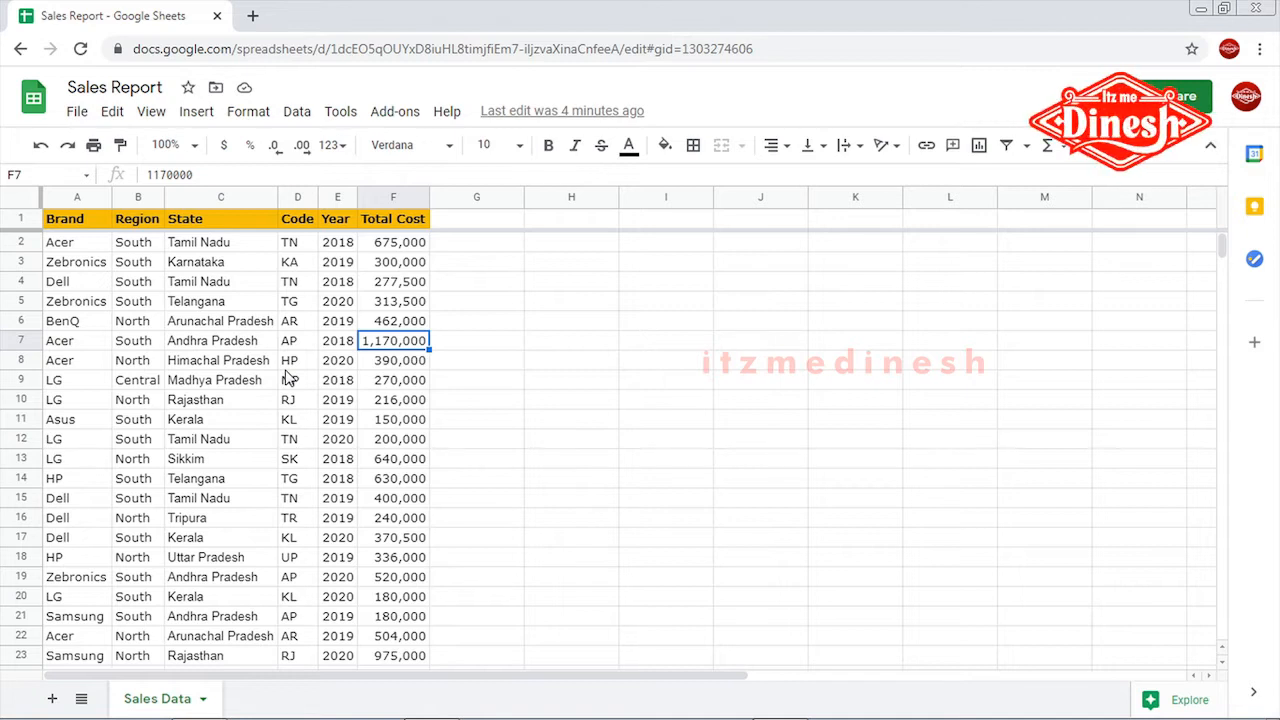
key(Up)
key(Up)
key(Up)
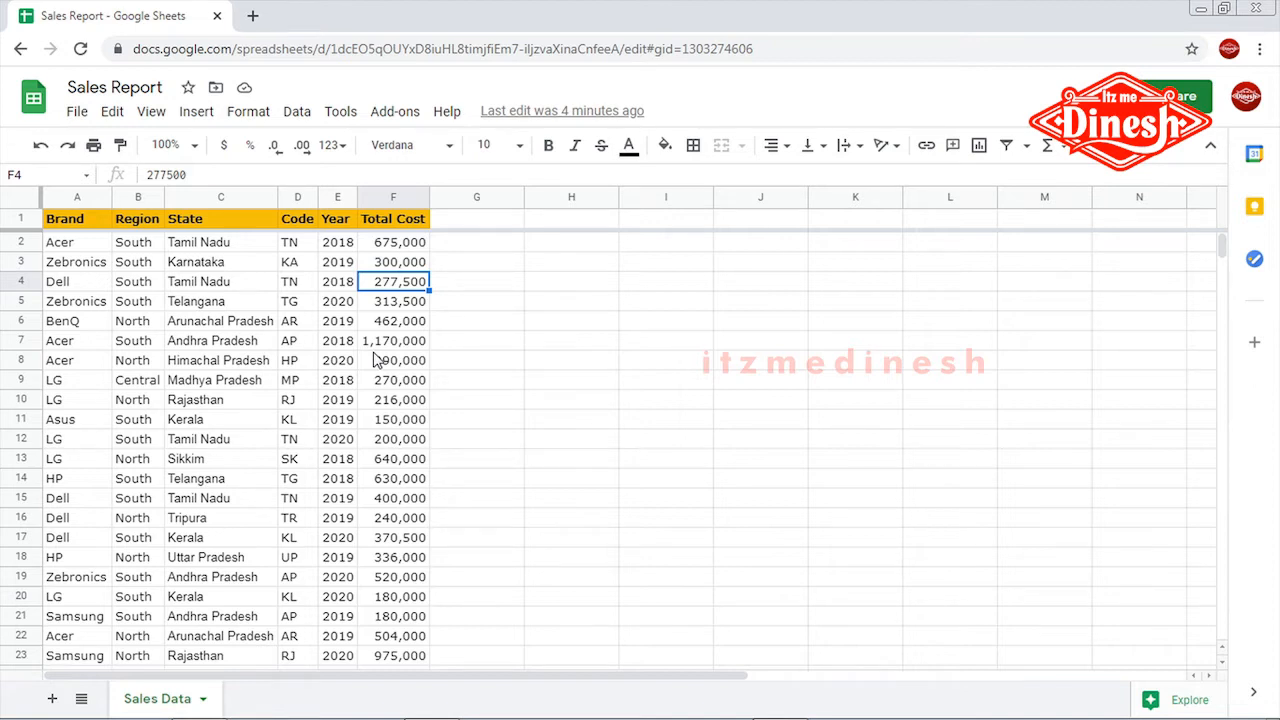
Create a new blank spreadsheet and name it "Importrange Function".
click(77, 113)
mouse_move(162, 193)
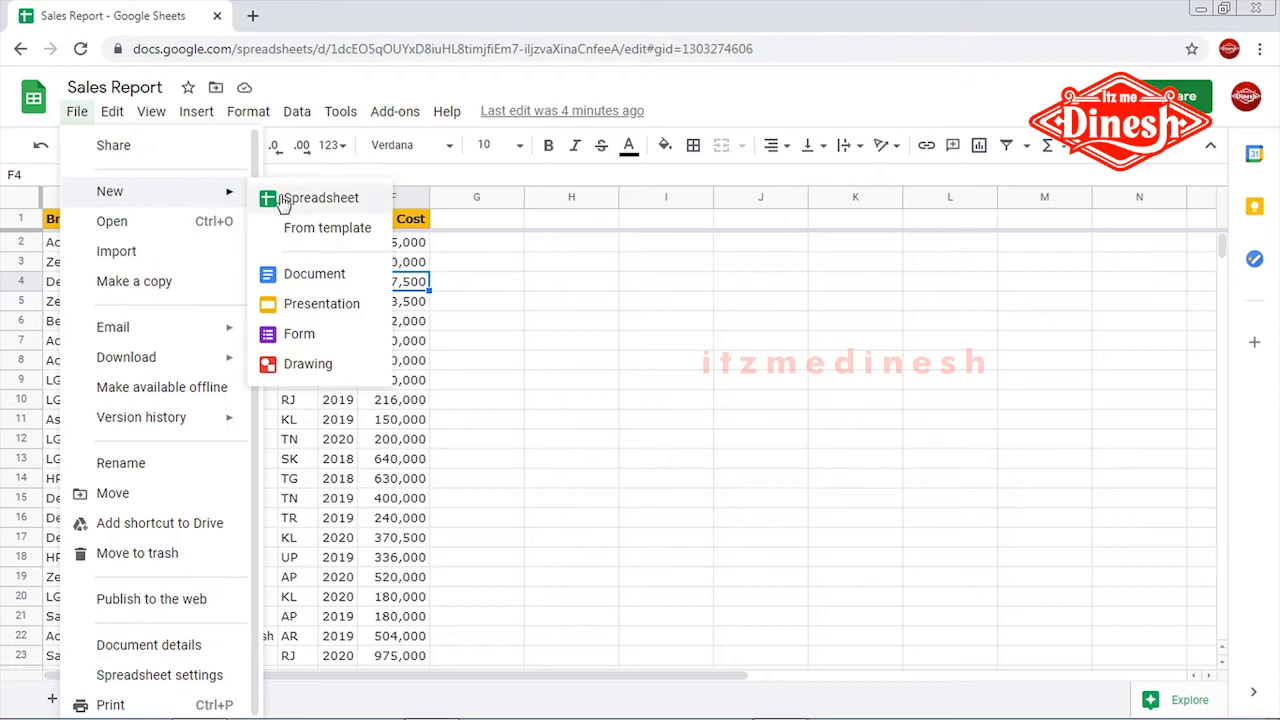
click(293, 201)
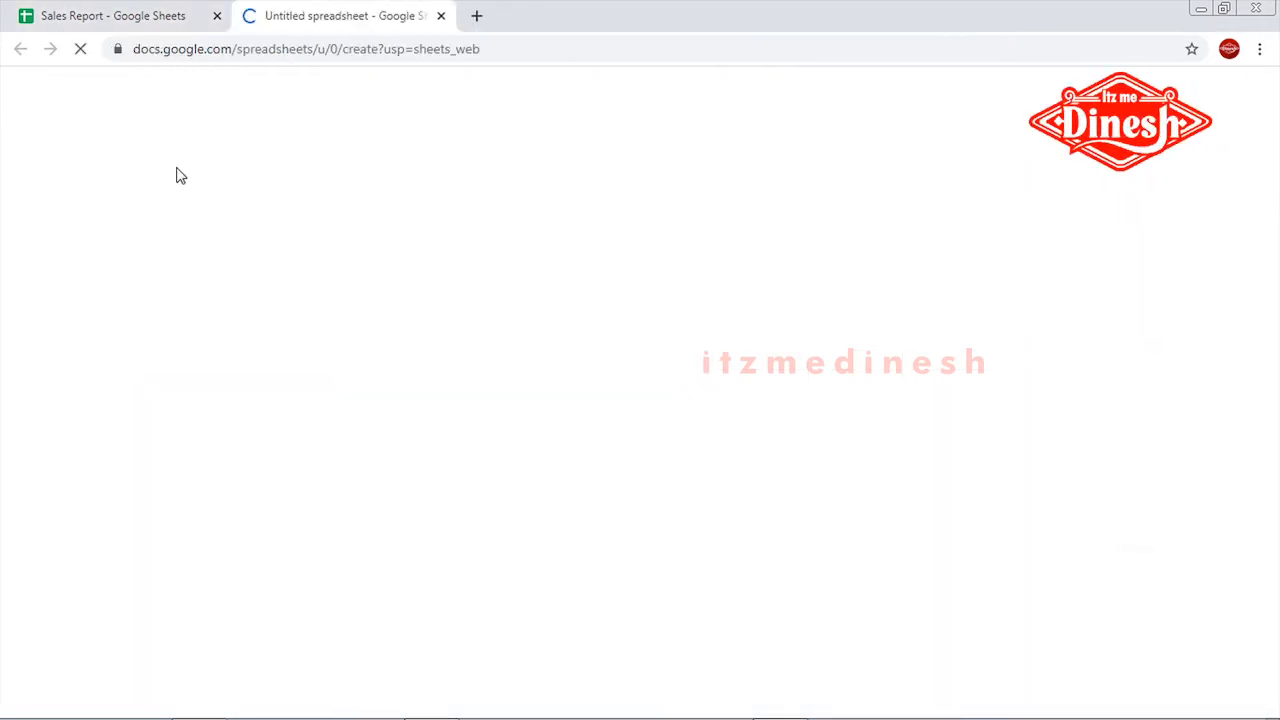
click(129, 89)
text(I)
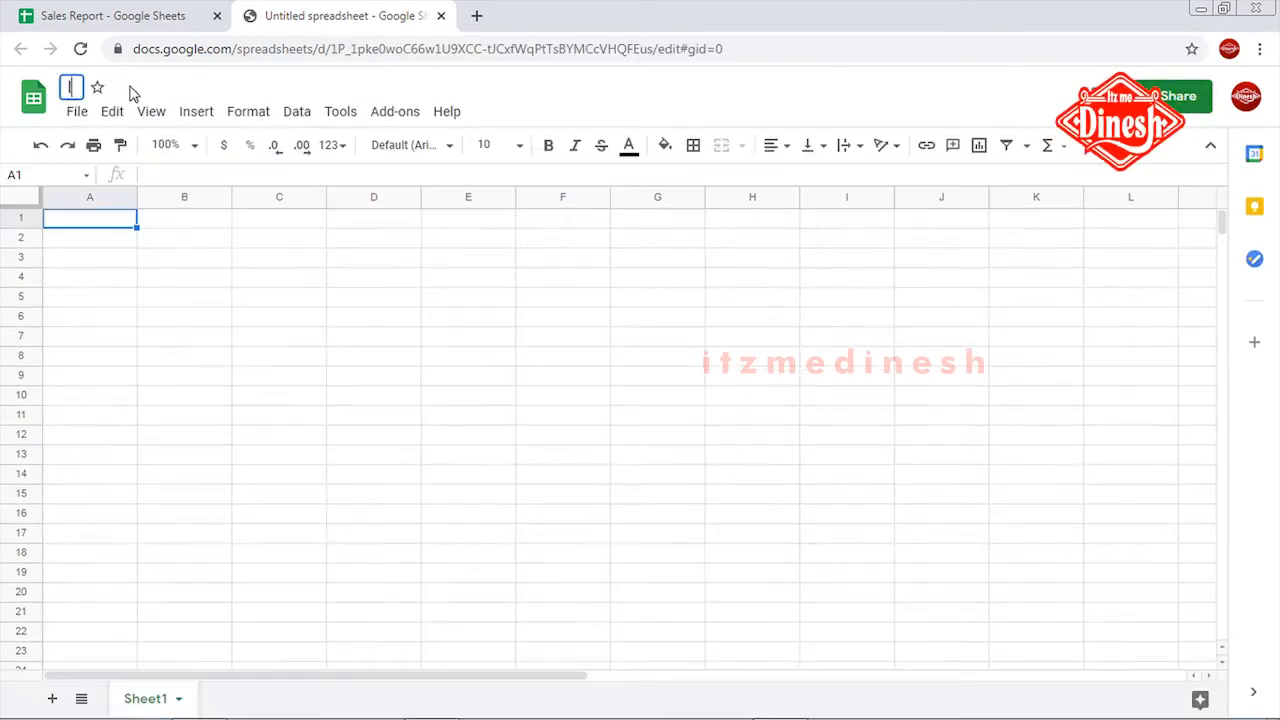
text(mport)
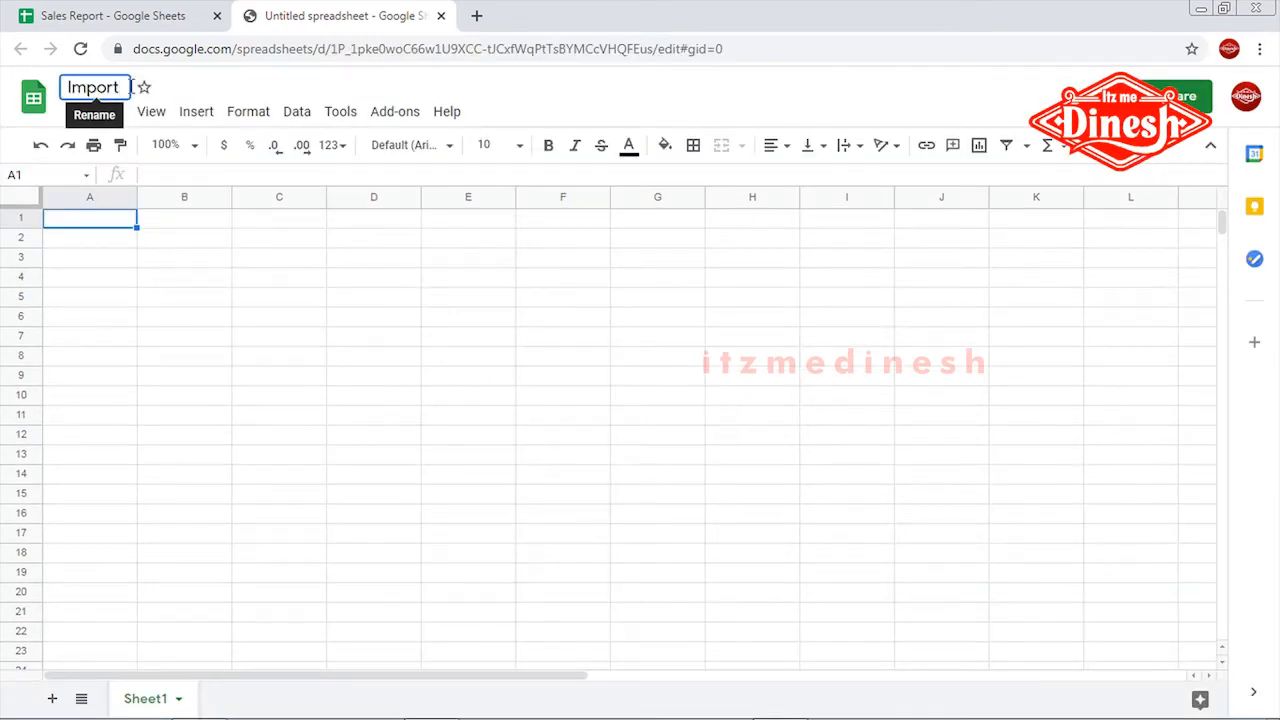
text(range Function)
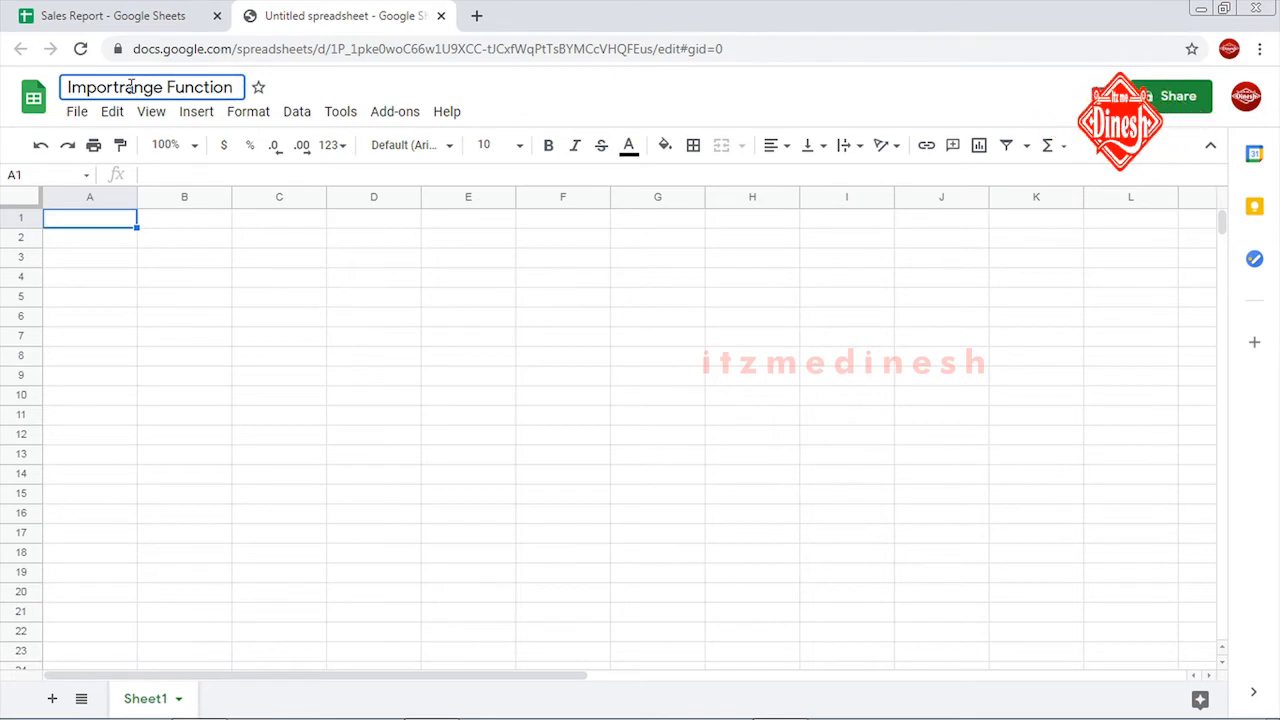
key(Return)
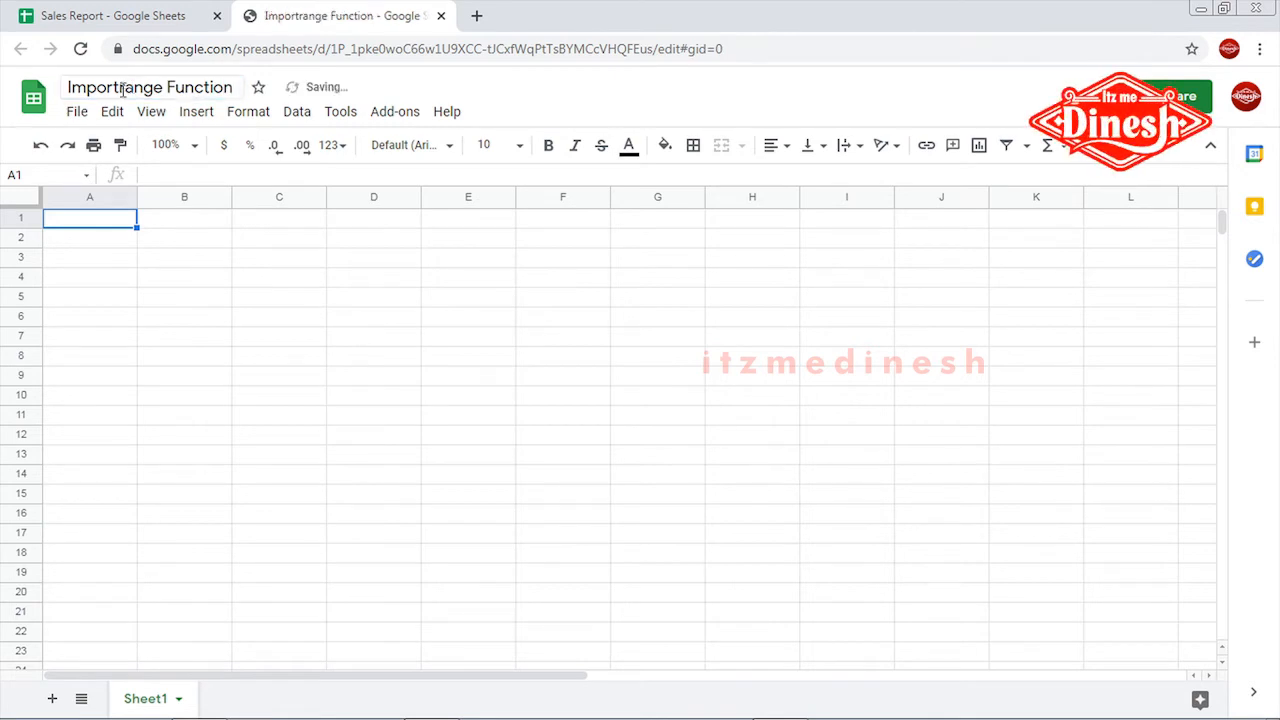
Enter the heading "Import Range" in cell A1 of Sheet1.
click(181, 346)
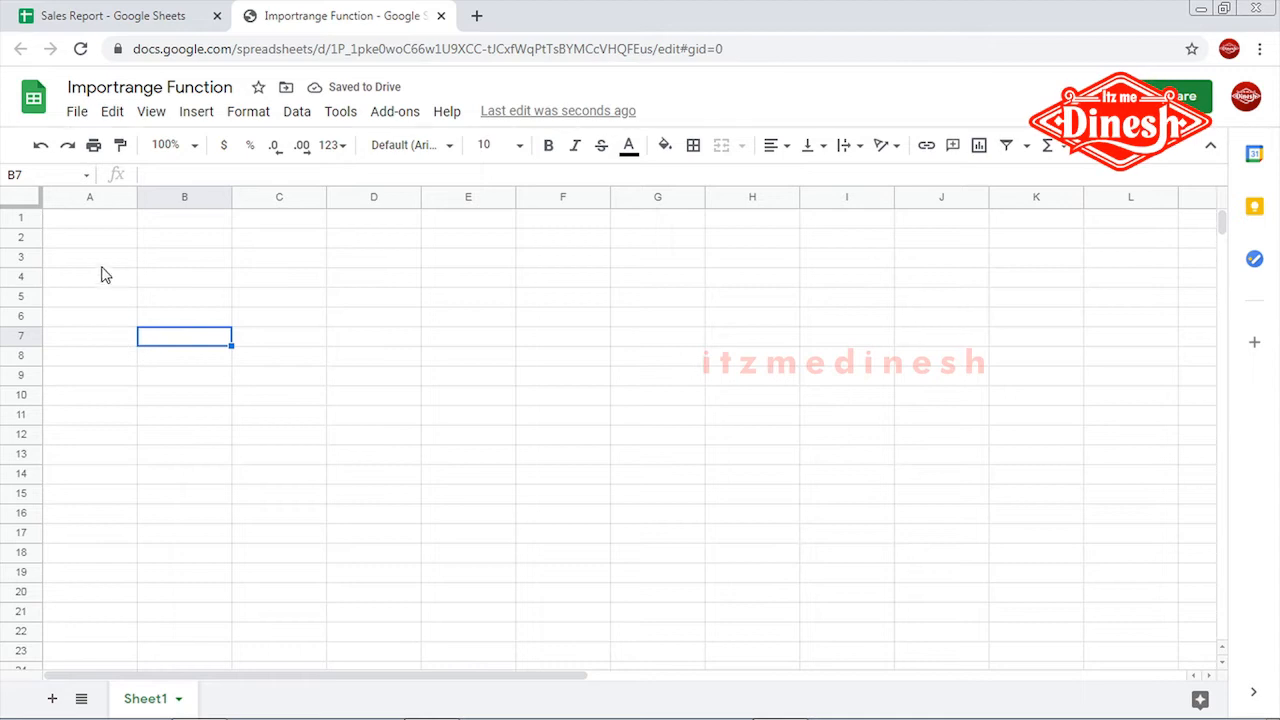
click(87, 221)
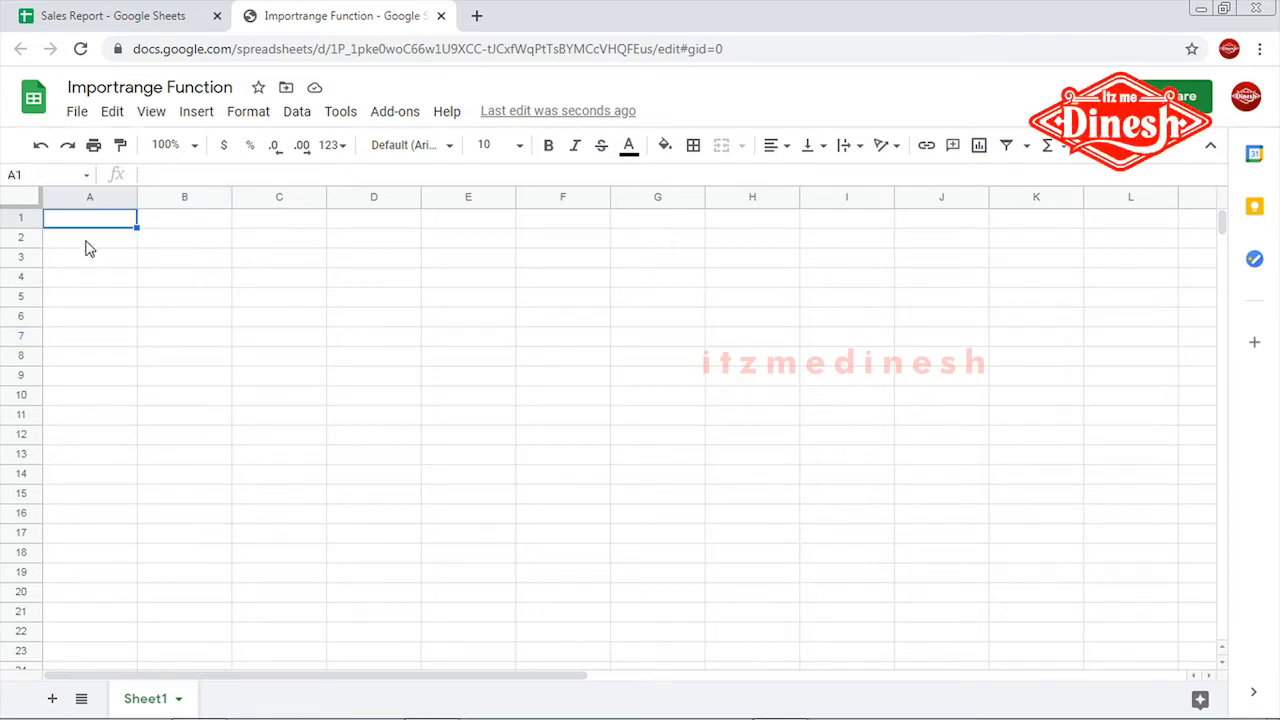
click(87, 244)
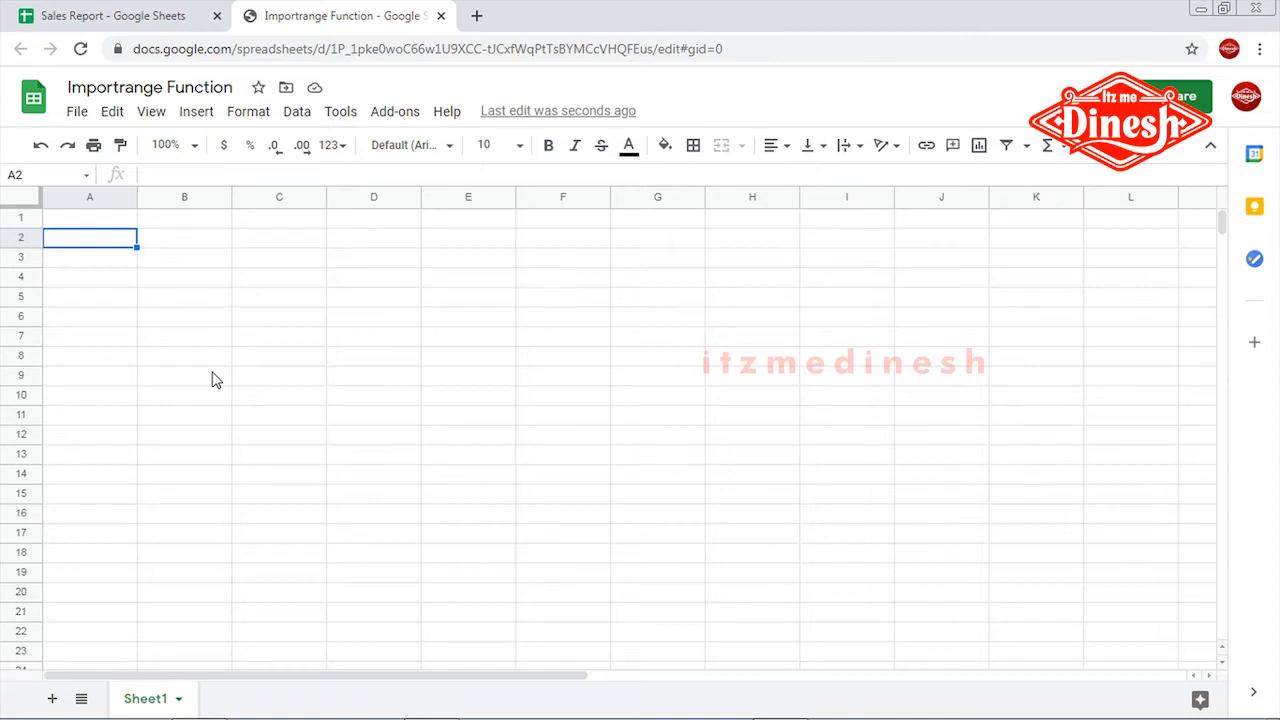
key(Up)
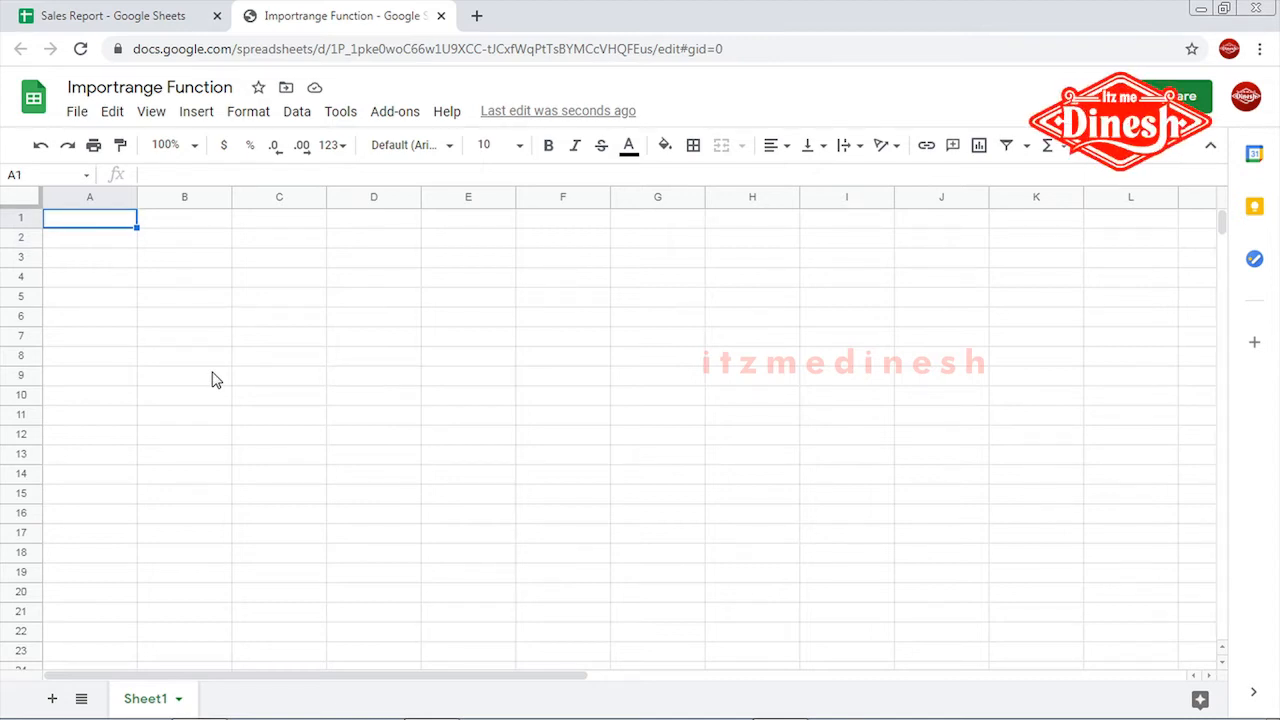
text(Import)
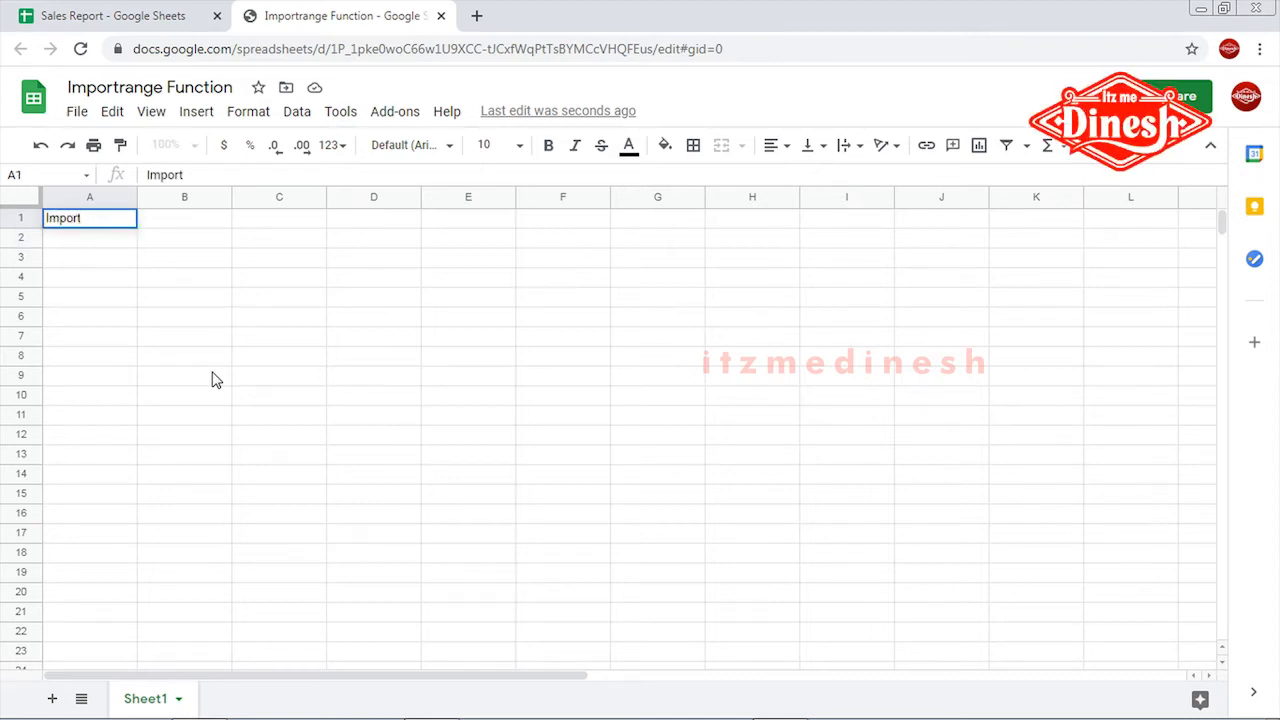
text( Range)
key(Return)
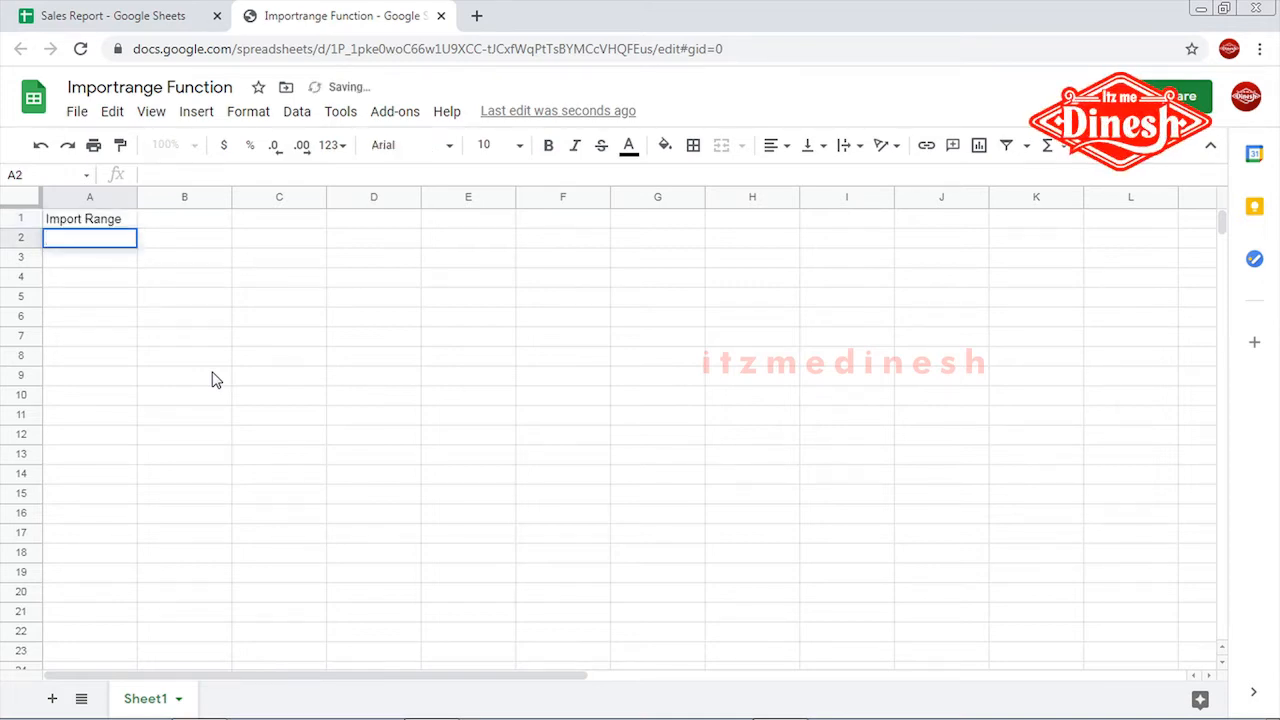
Look up the cell reference of the first Total Cost value in Sales Report and enter F2 in cell A3 of Importrange Function.
key(Down)
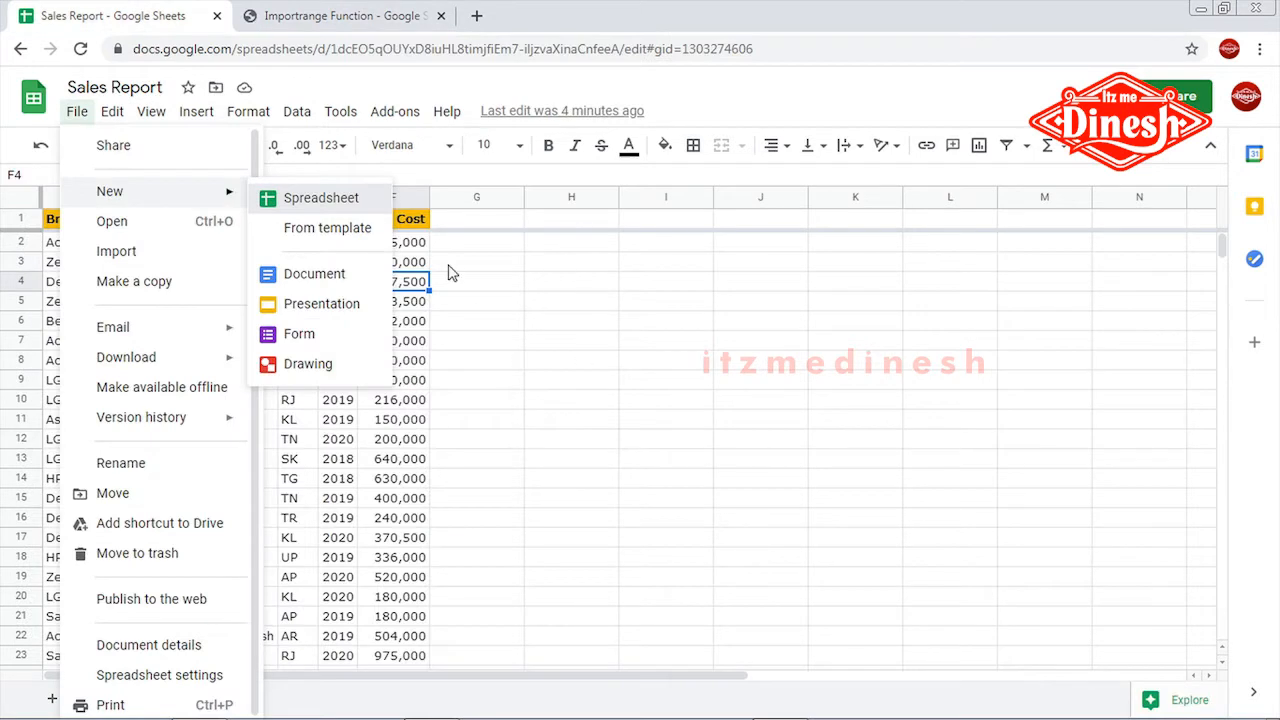
click(450, 273)
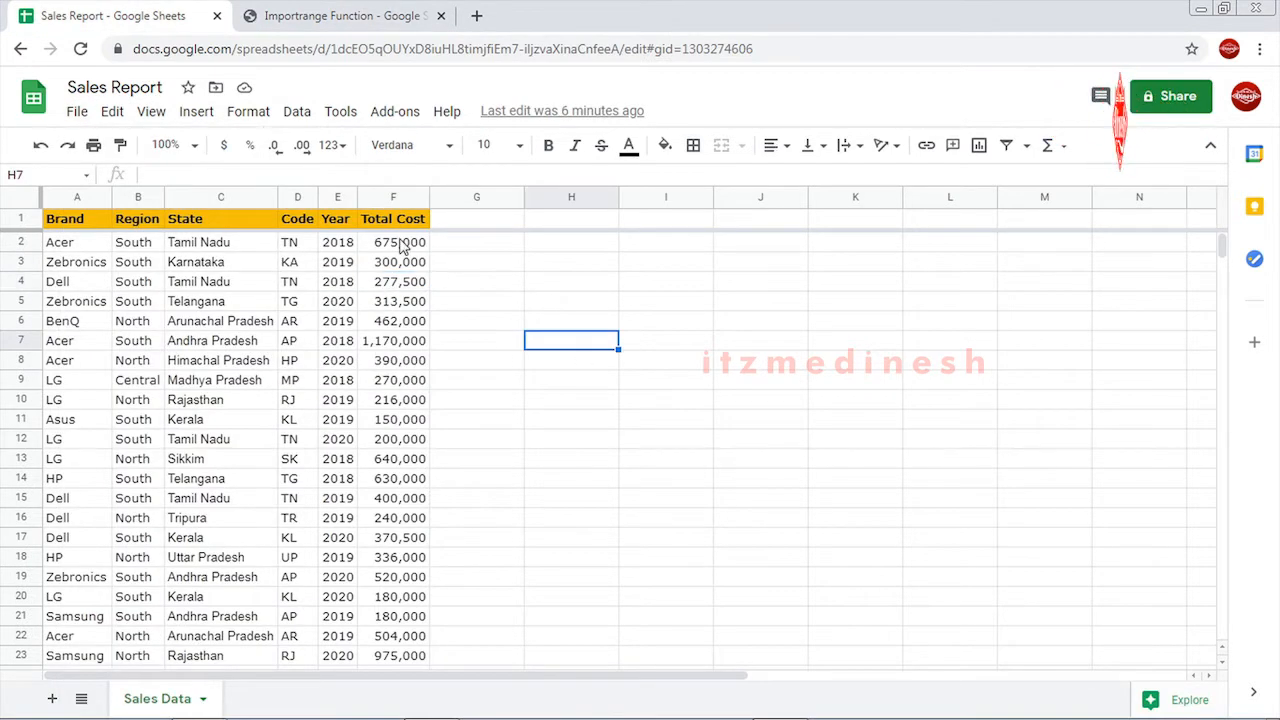
click(390, 250)
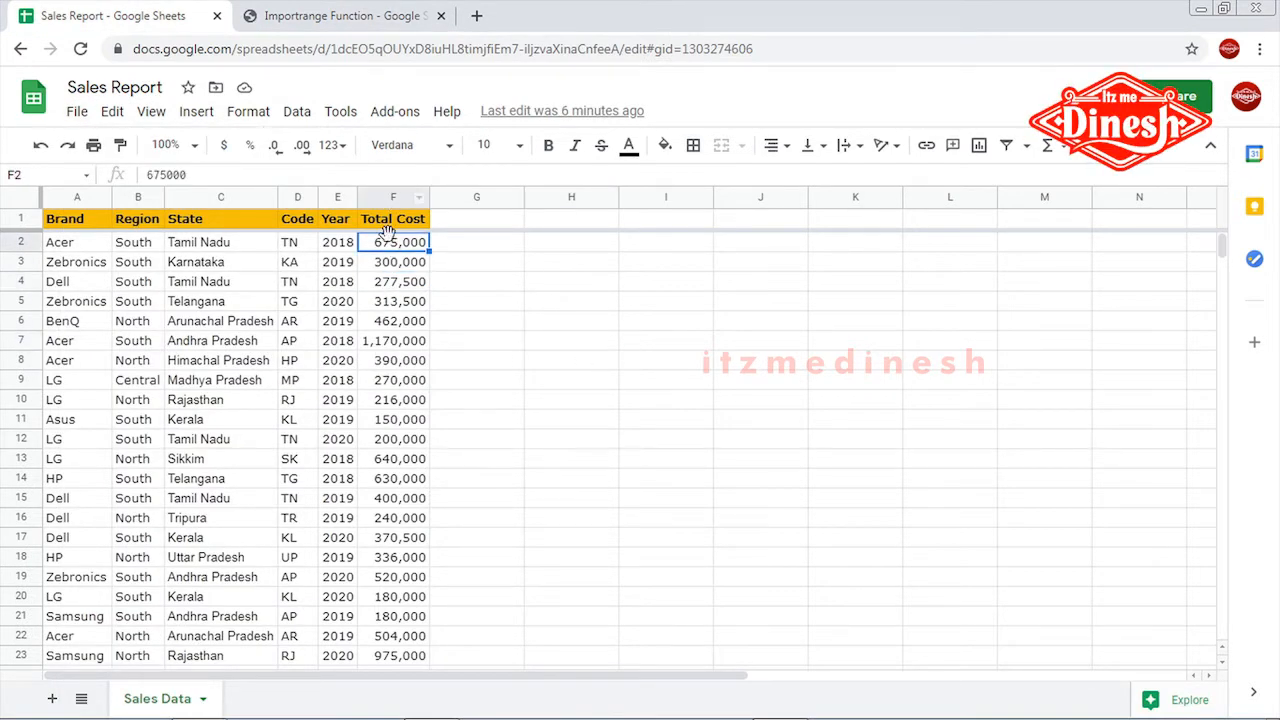
click(330, 16)
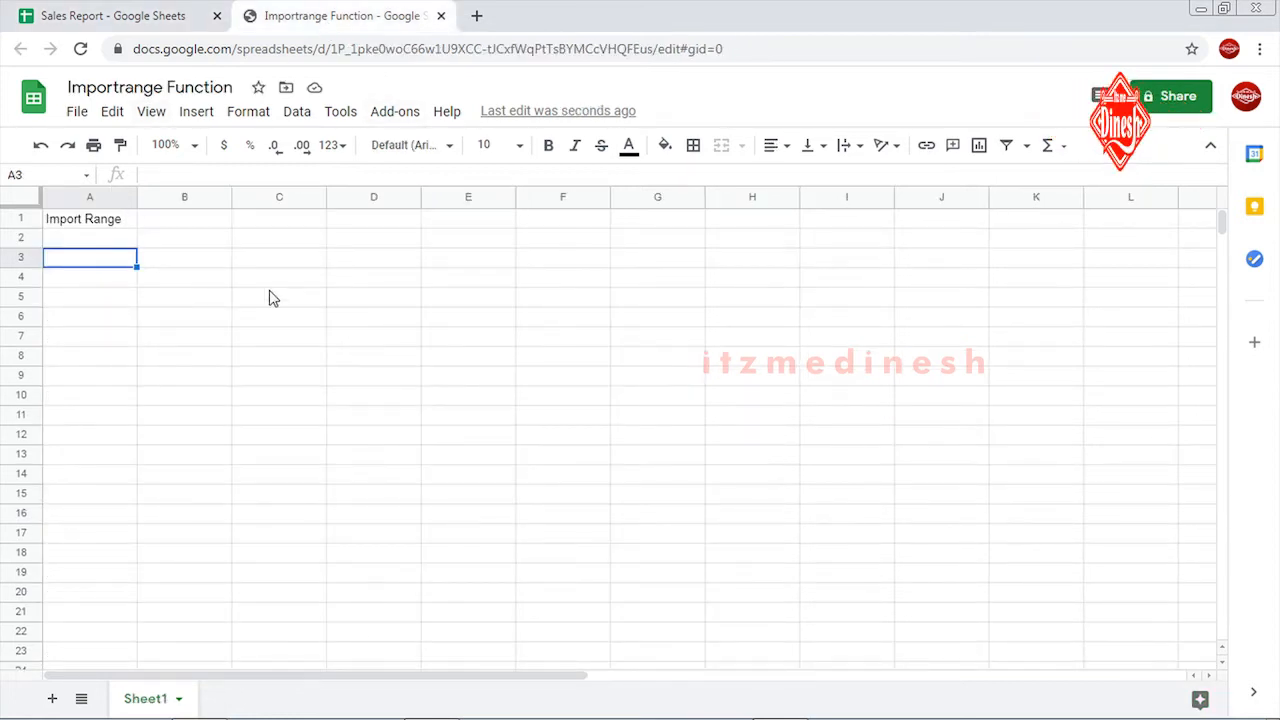
text(F2)
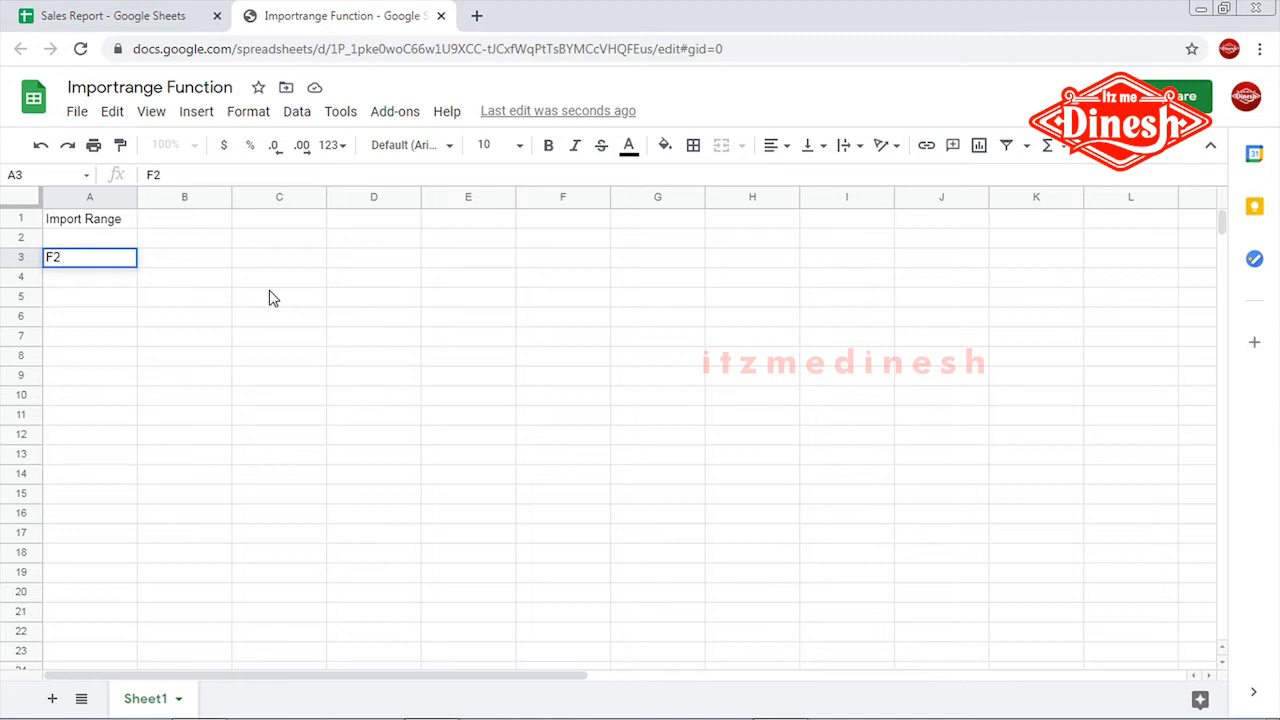
key(Return)
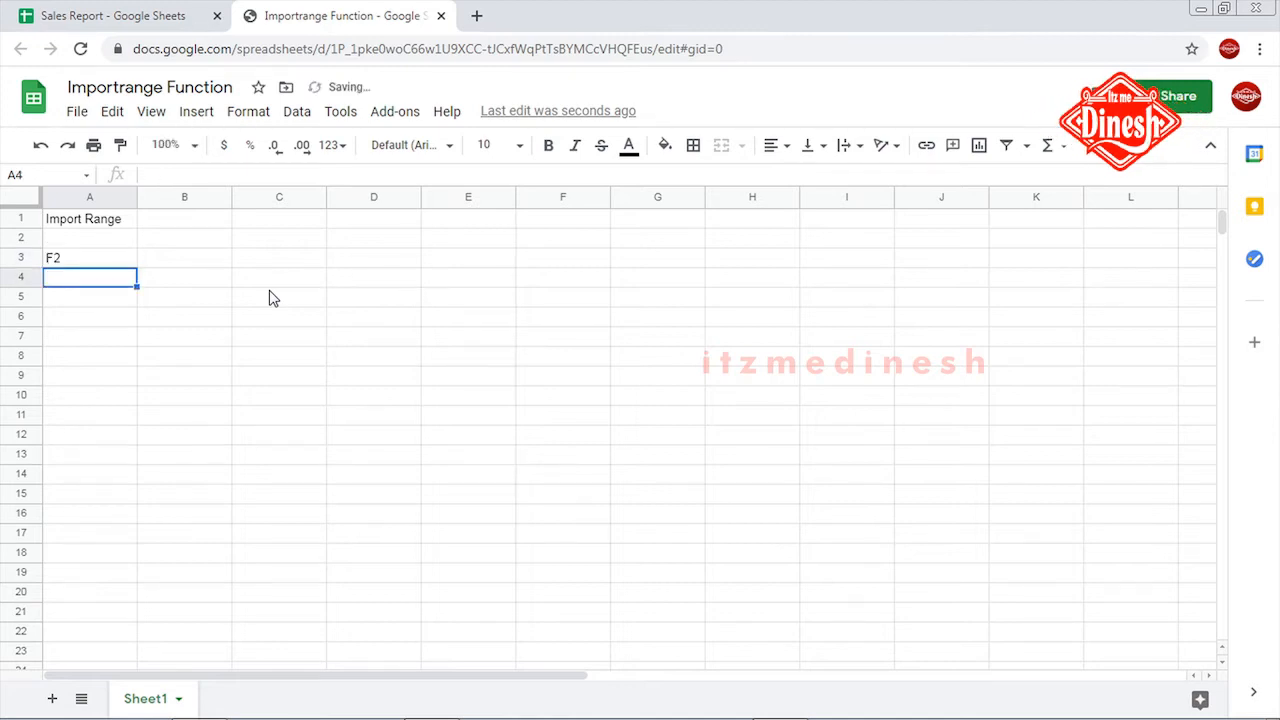
Start an IMPORTRANGE formula in cell B3 with an opening quotation mark for the spreadsheet URL.
click(176, 264)
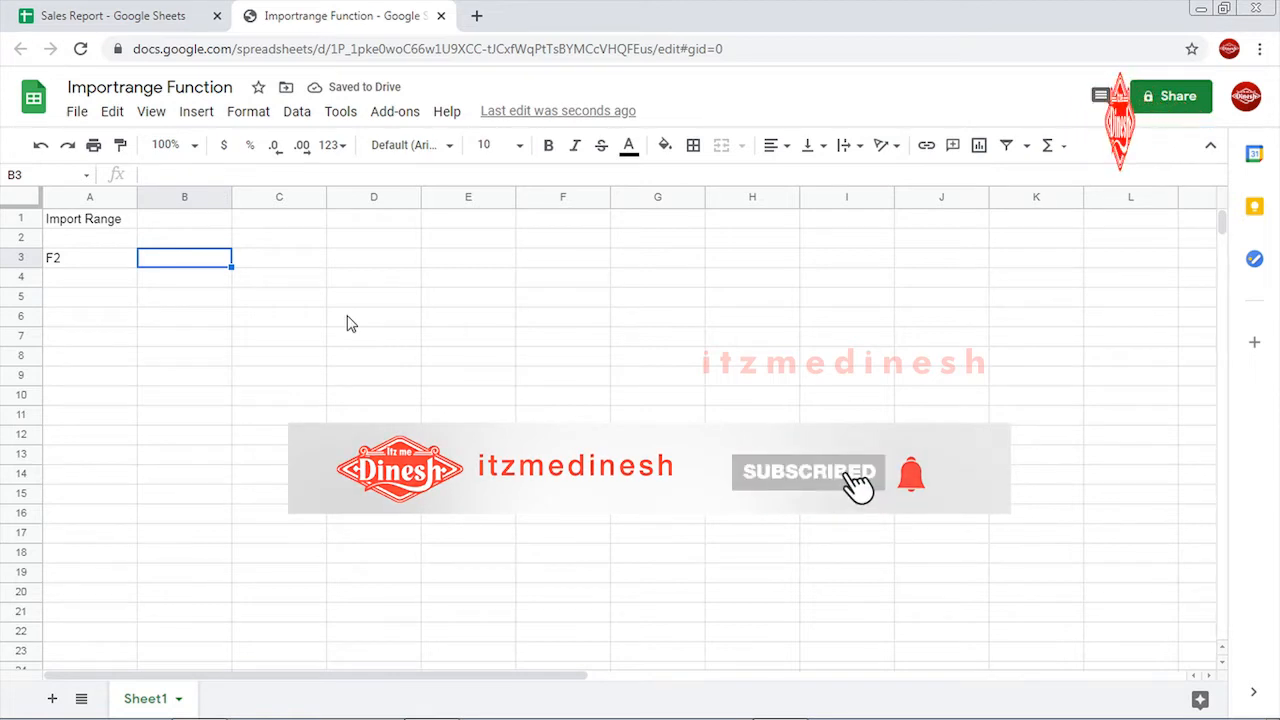
text(=impor)
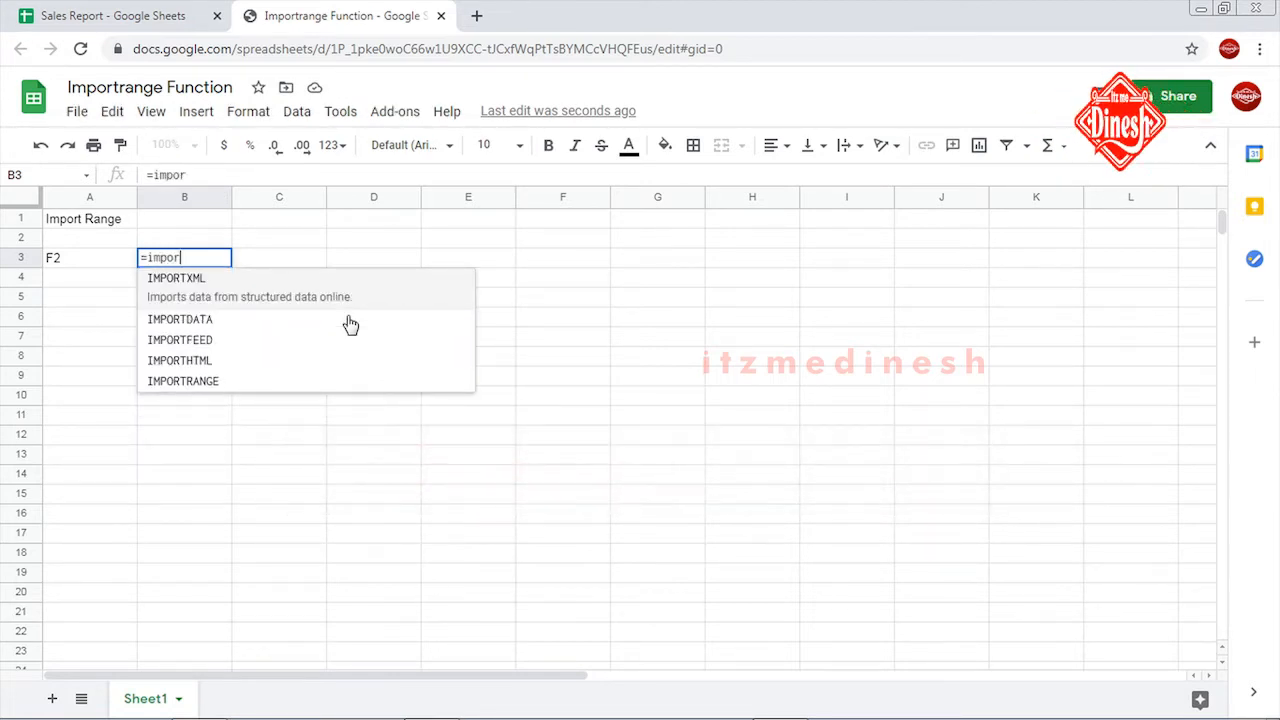
key(Down)
key(Down)
key(Down)
key(Down)
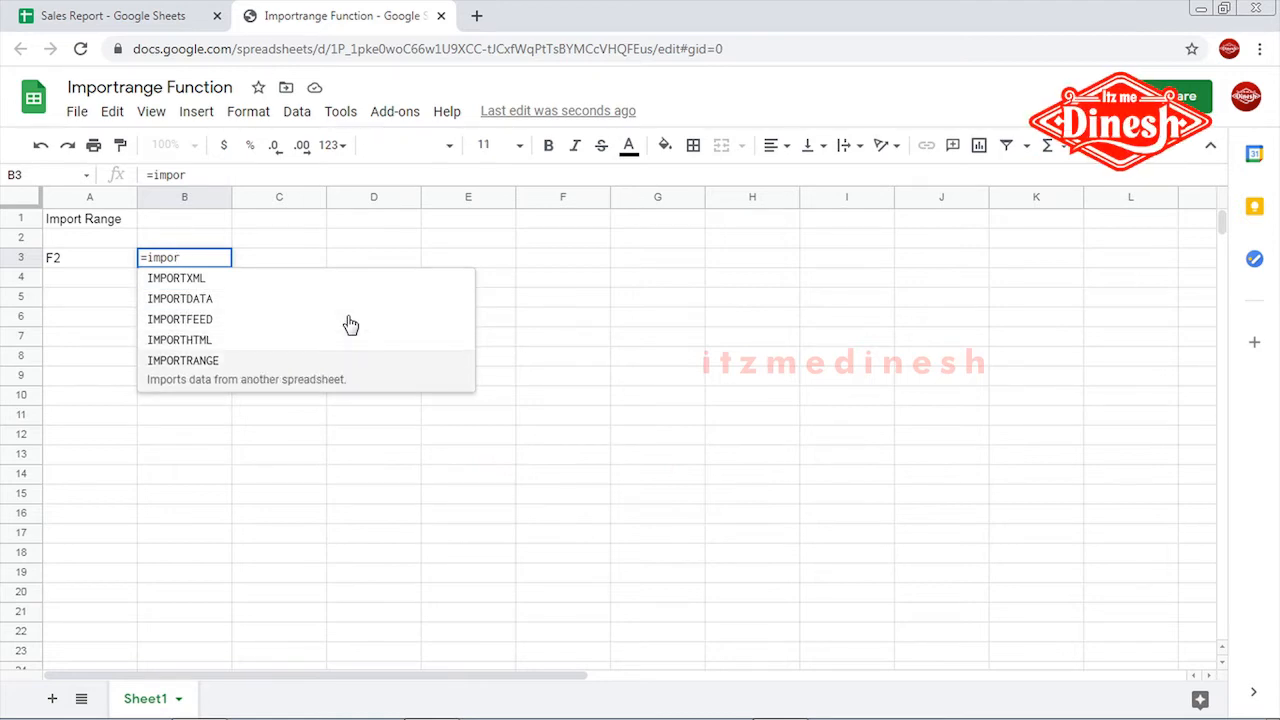
key(Tab)
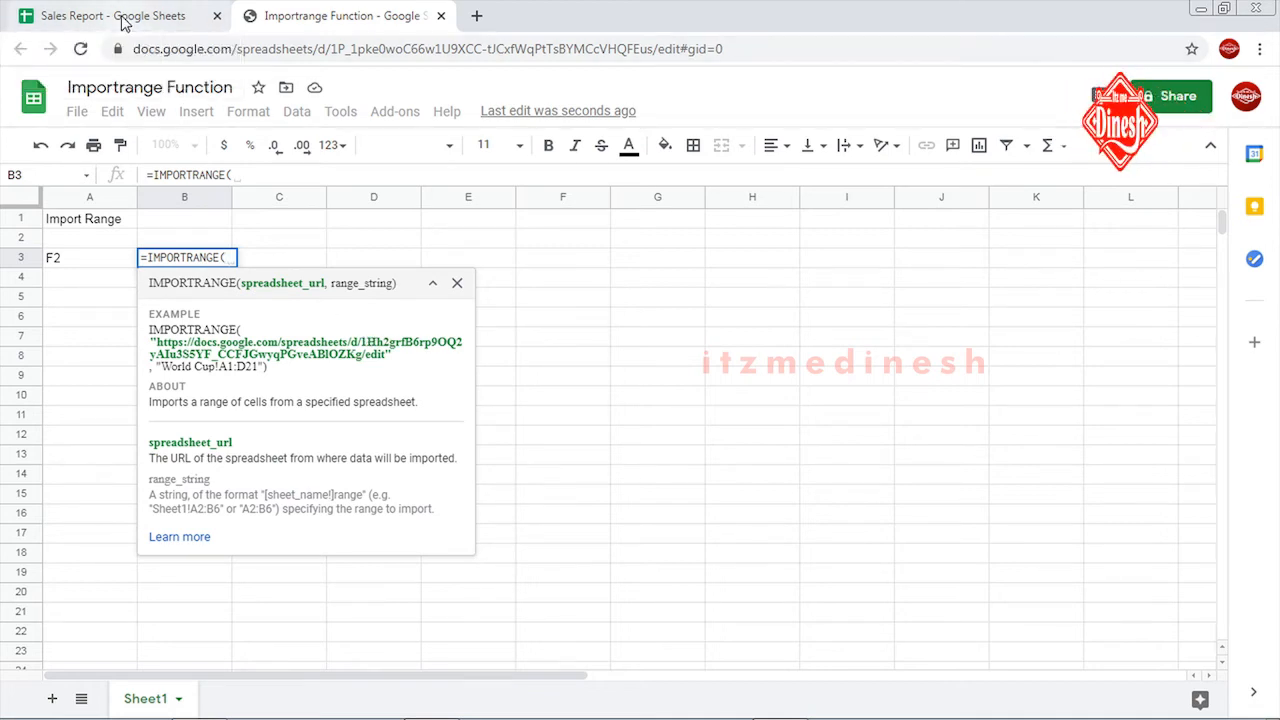
text(")
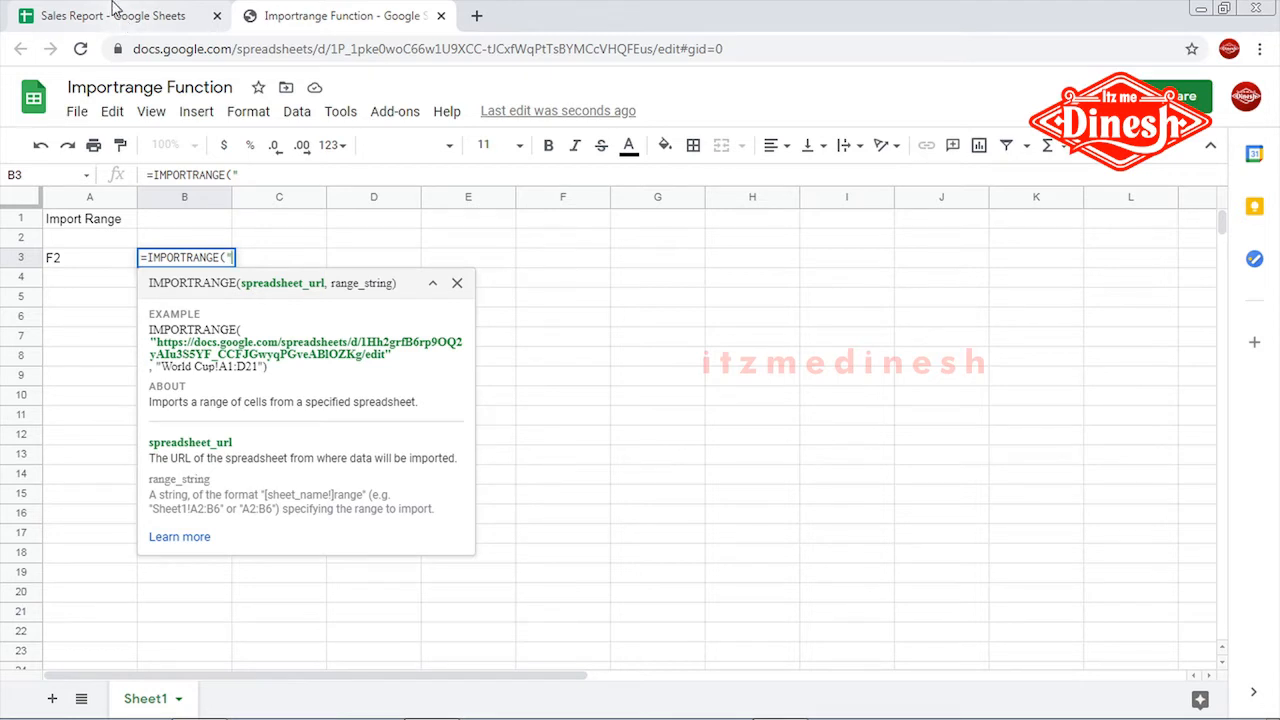
Copy the Sales Report spreadsheet's URL into the B3 formula as the first argument, ending it with a closing quotation mark and comma.
click(110, 18)
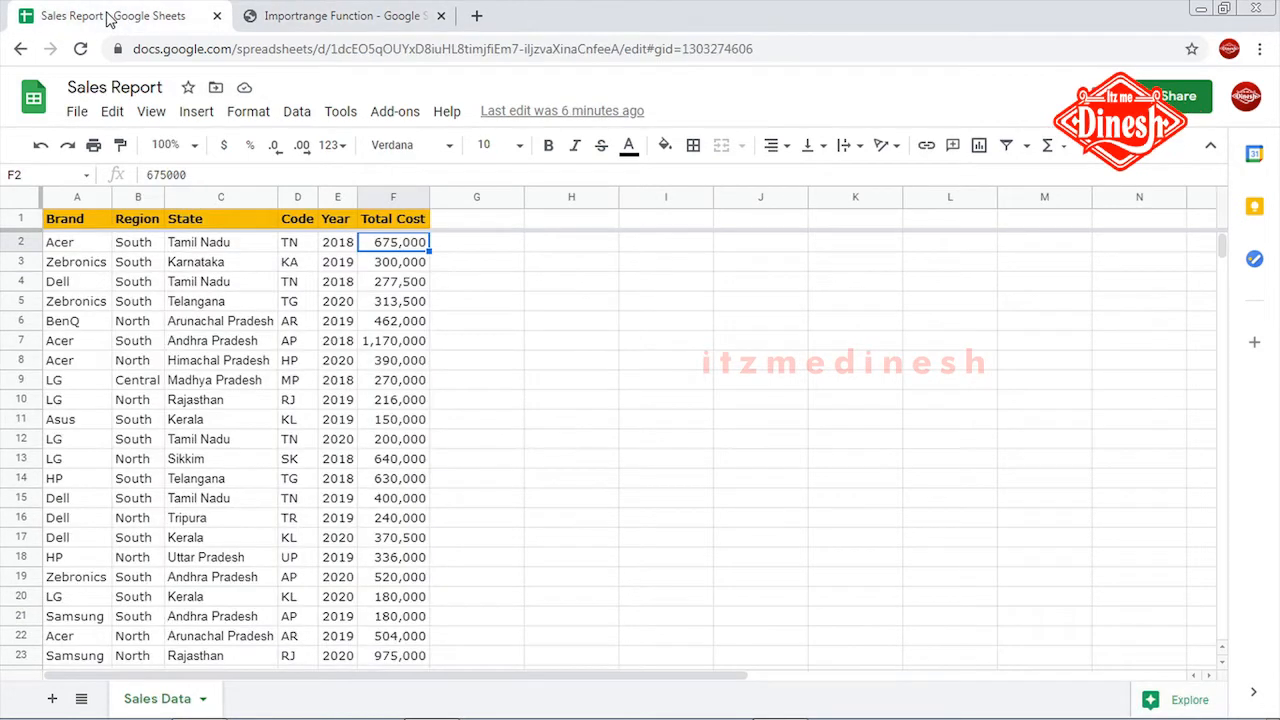
click(789, 45)
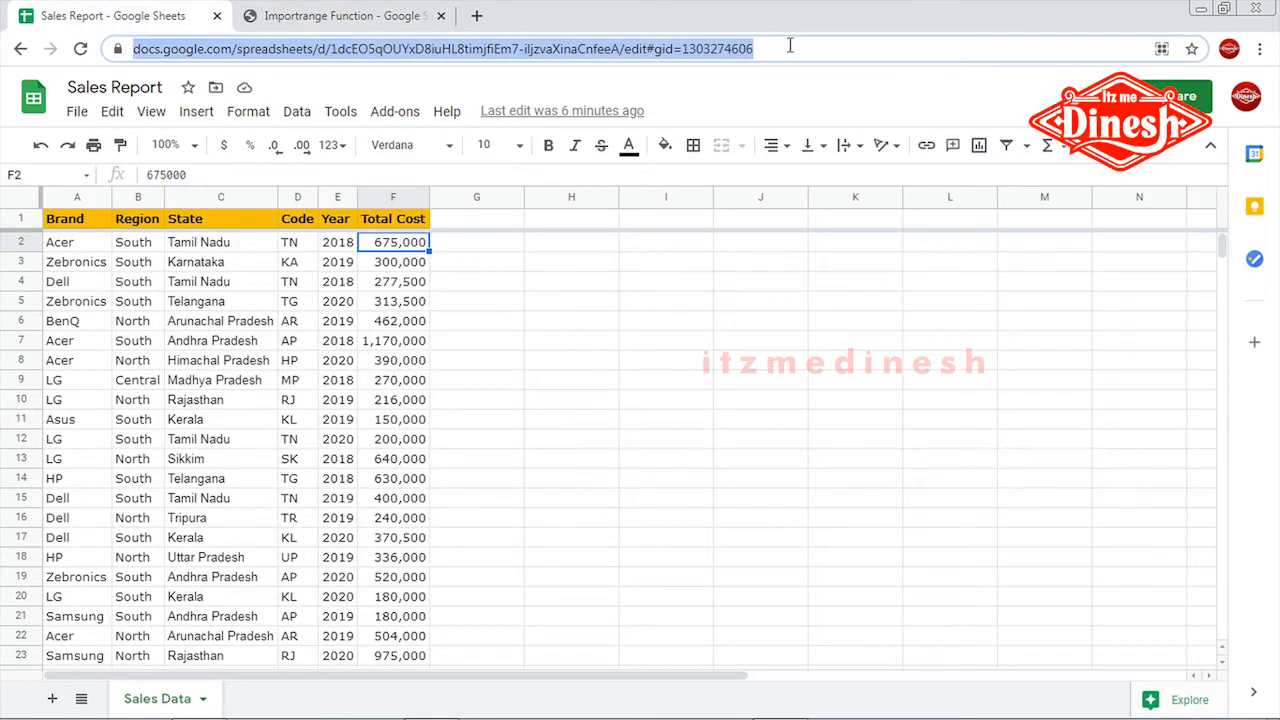
right_click(789, 45)
click(785, 114)
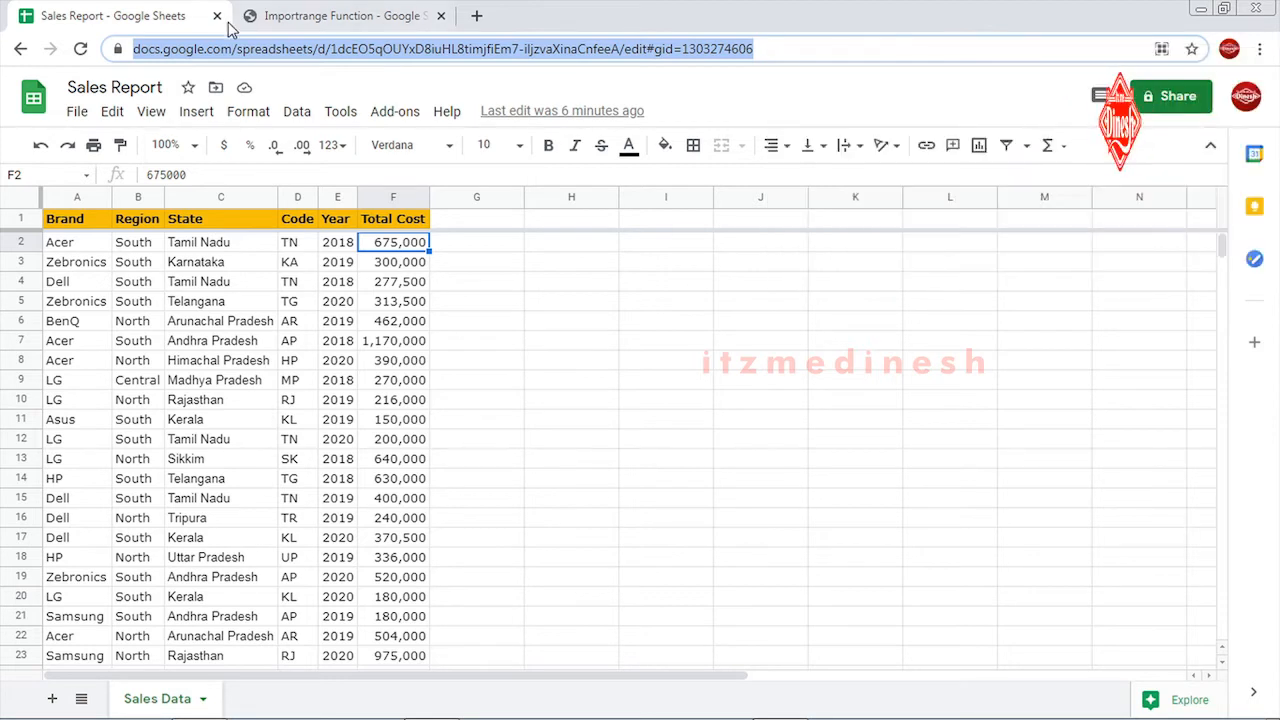
click(283, 18)
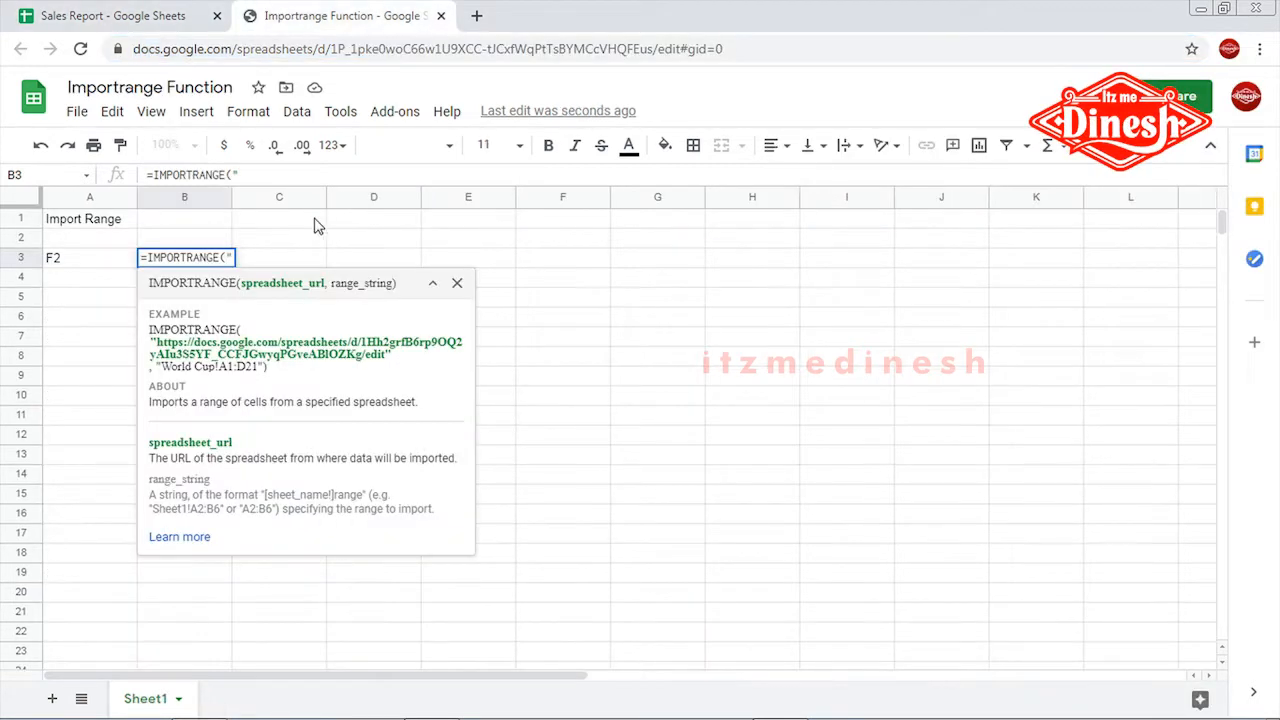
right_click(266, 173)
click(312, 283)
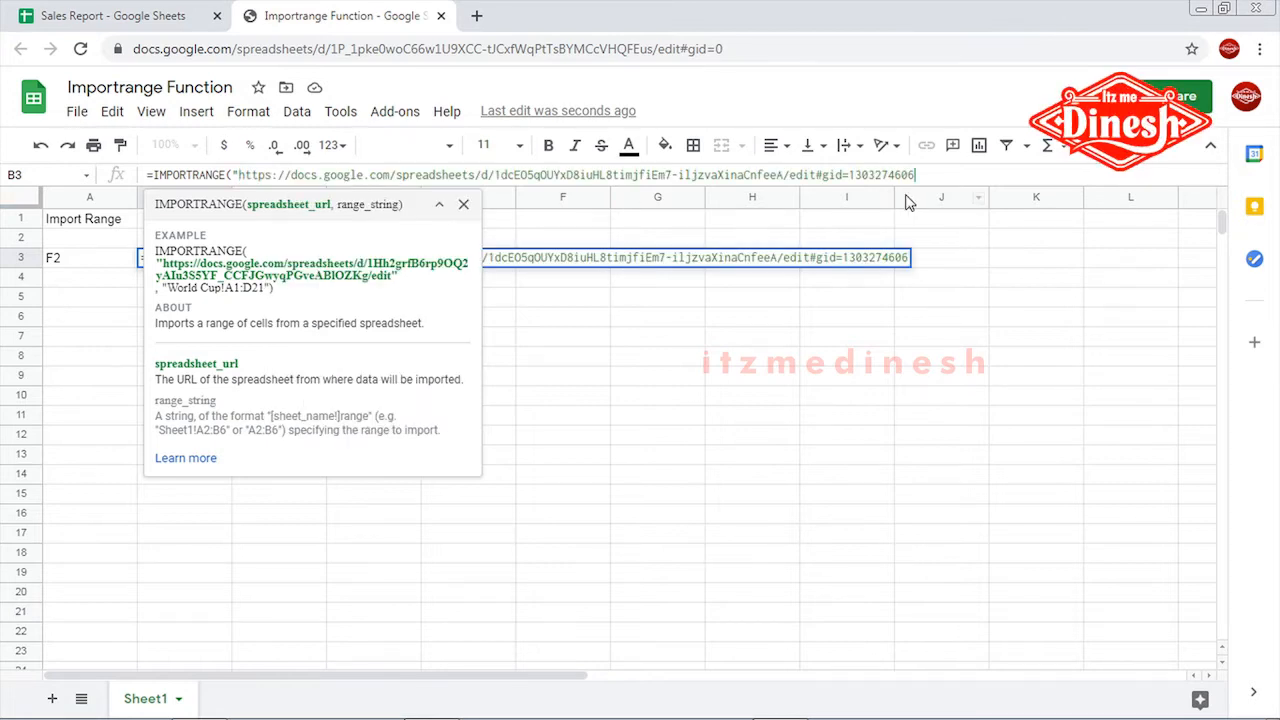
text(",)
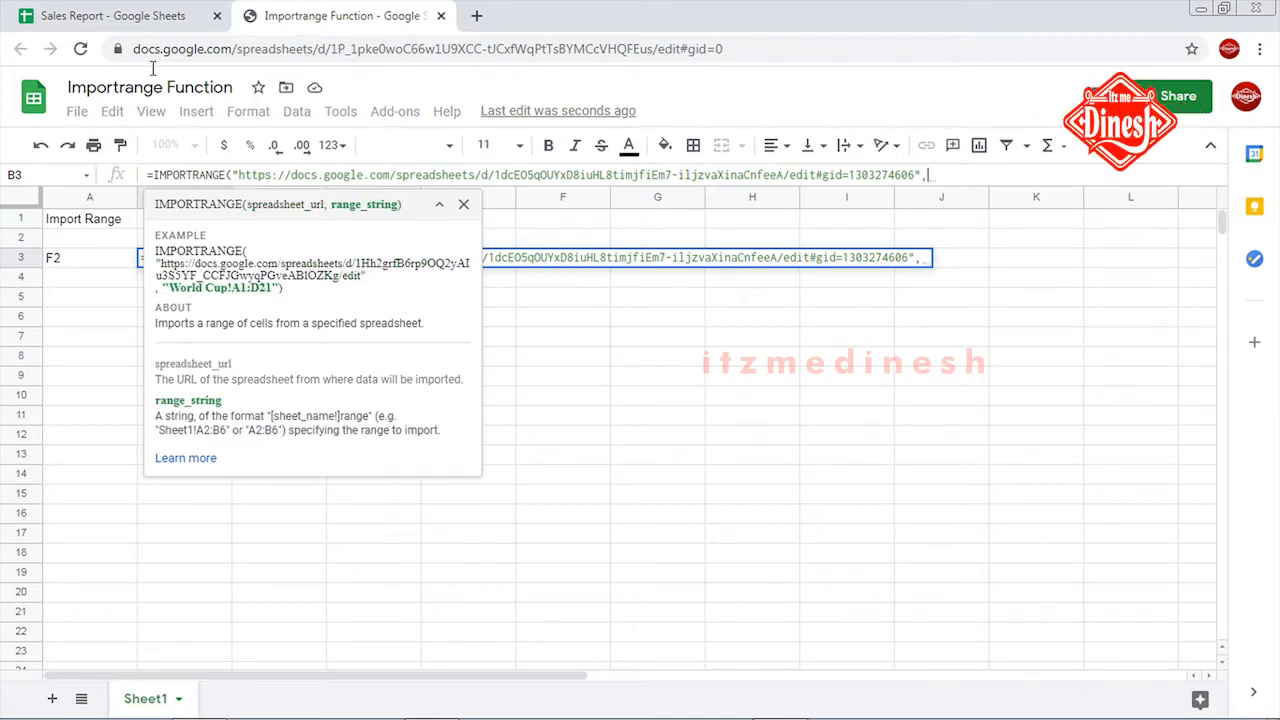
Look up the source sheet's name in Sales Report and begin the B3 formula's range argument with "Sales Data!
click(117, 18)
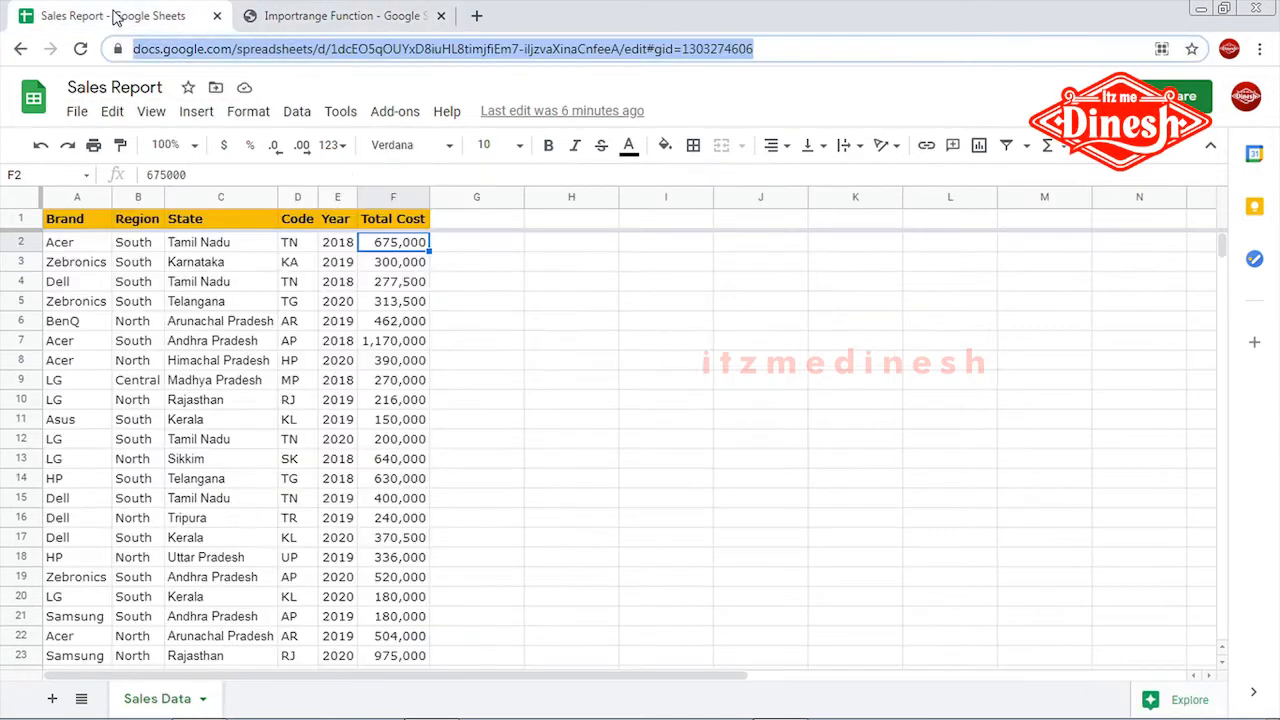
double_click(160, 699)
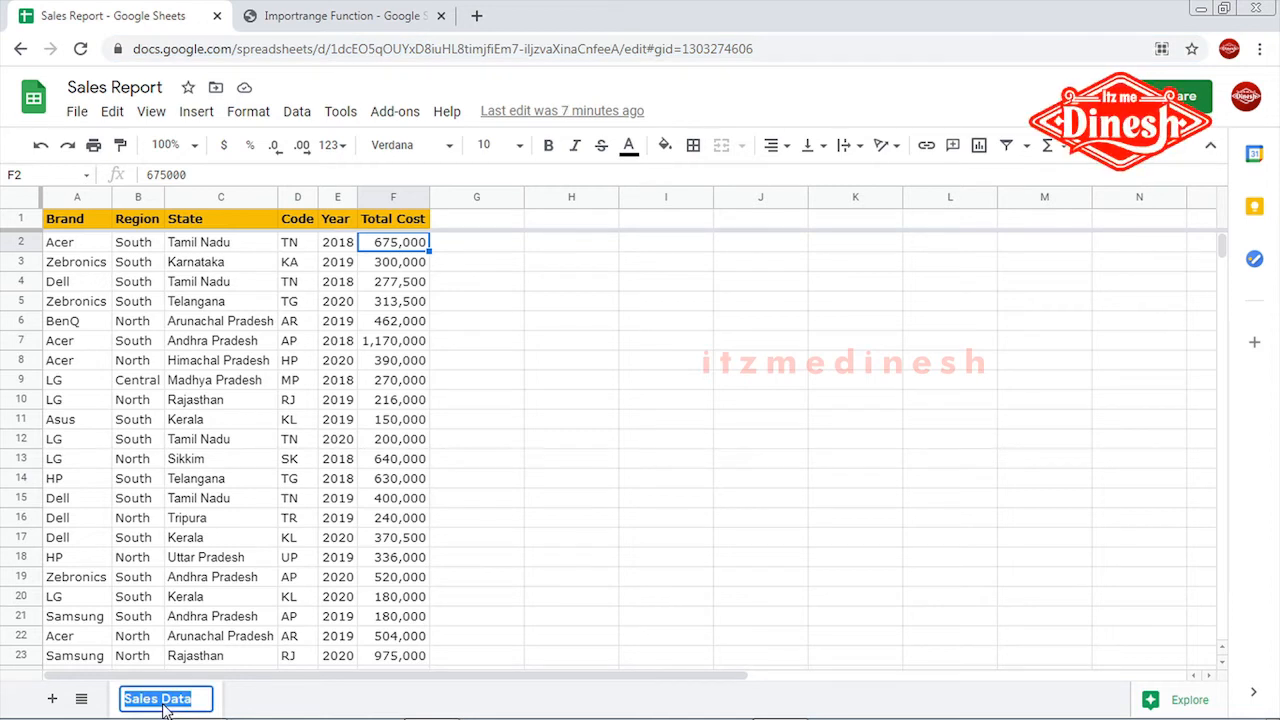
click(520, 324)
click(340, 16)
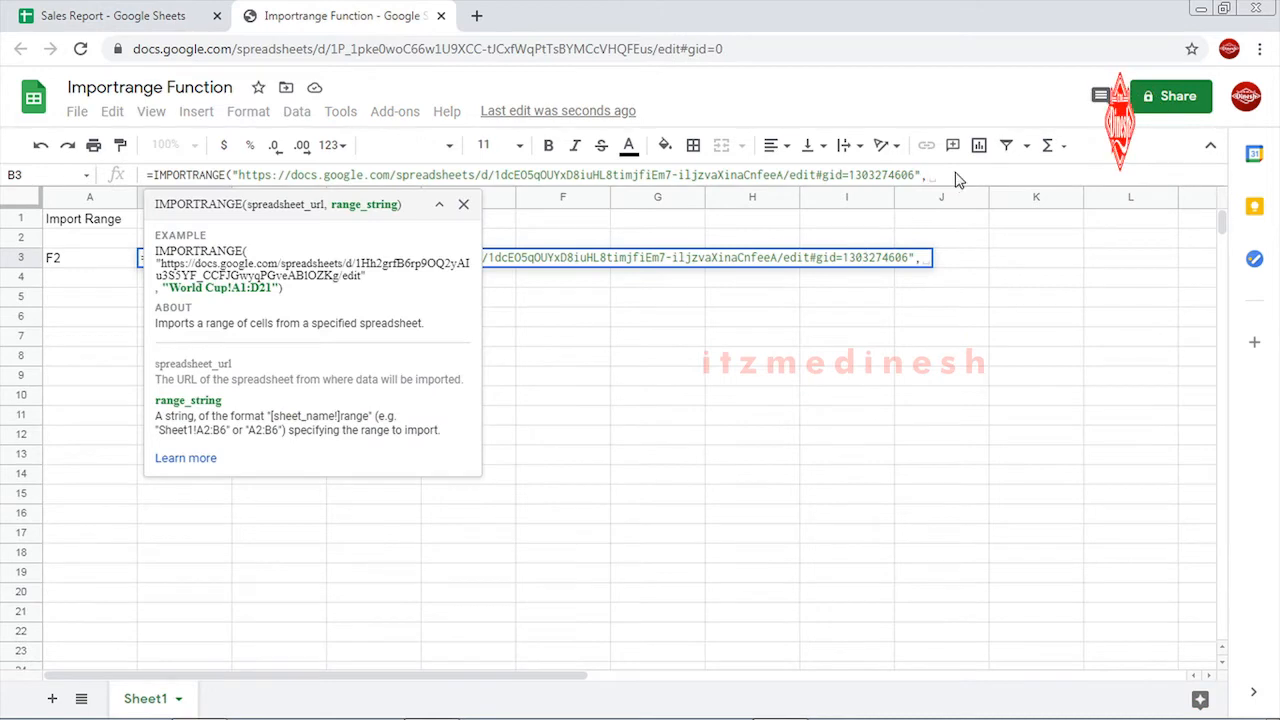
text(")
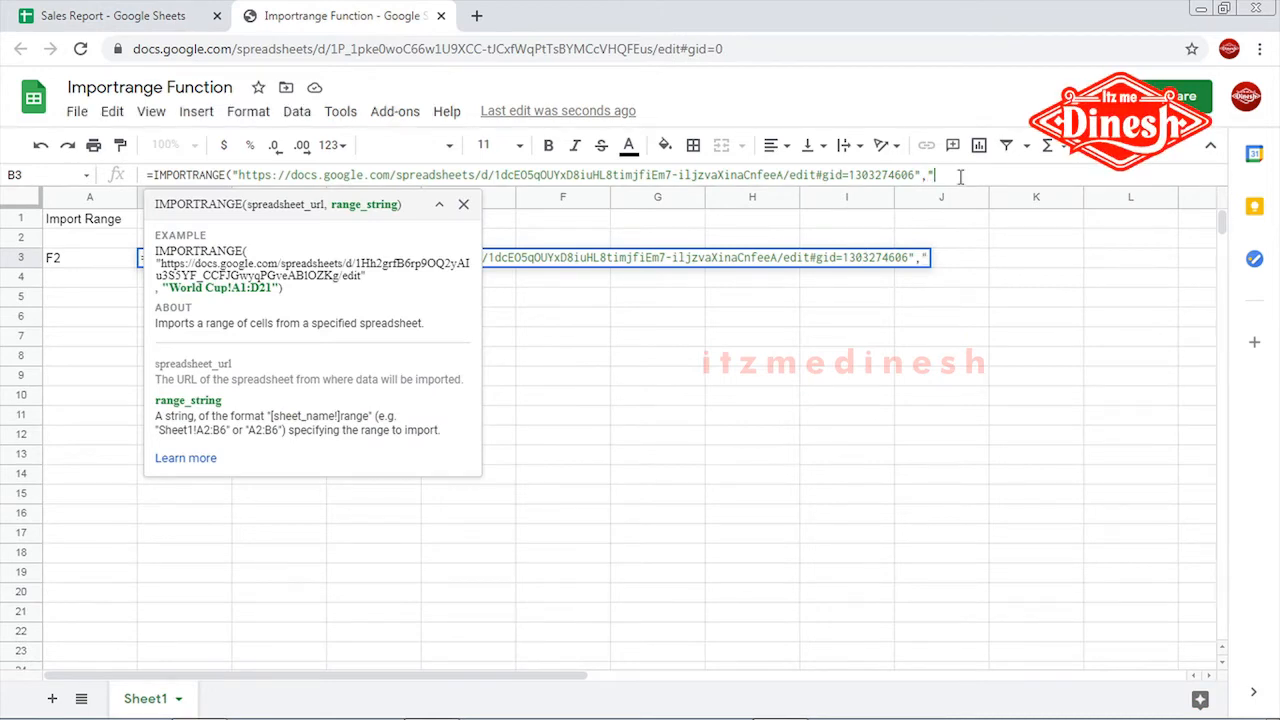
text(Sales Data!)
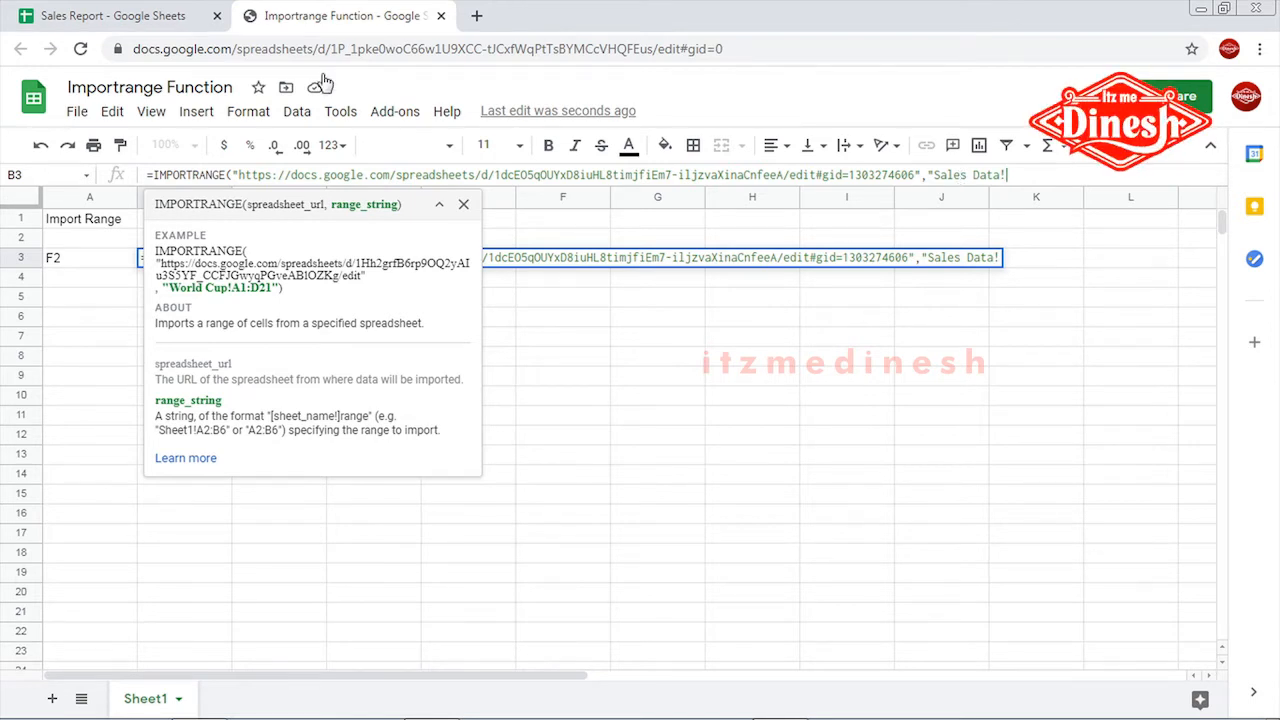
Check the data columns in Sales Report, then complete the B3 formula's range argument as "Sales Data!F2" and enter the formula.
click(146, 16)
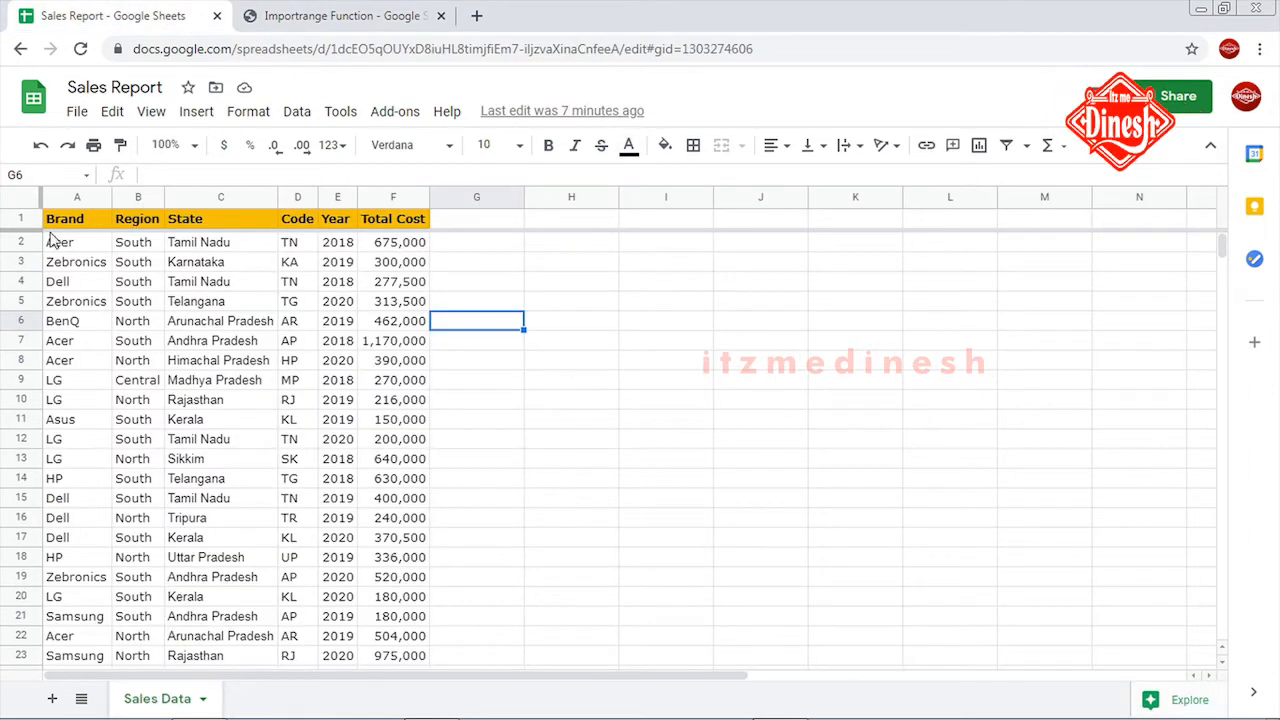
drag(88, 190, 427, 213)
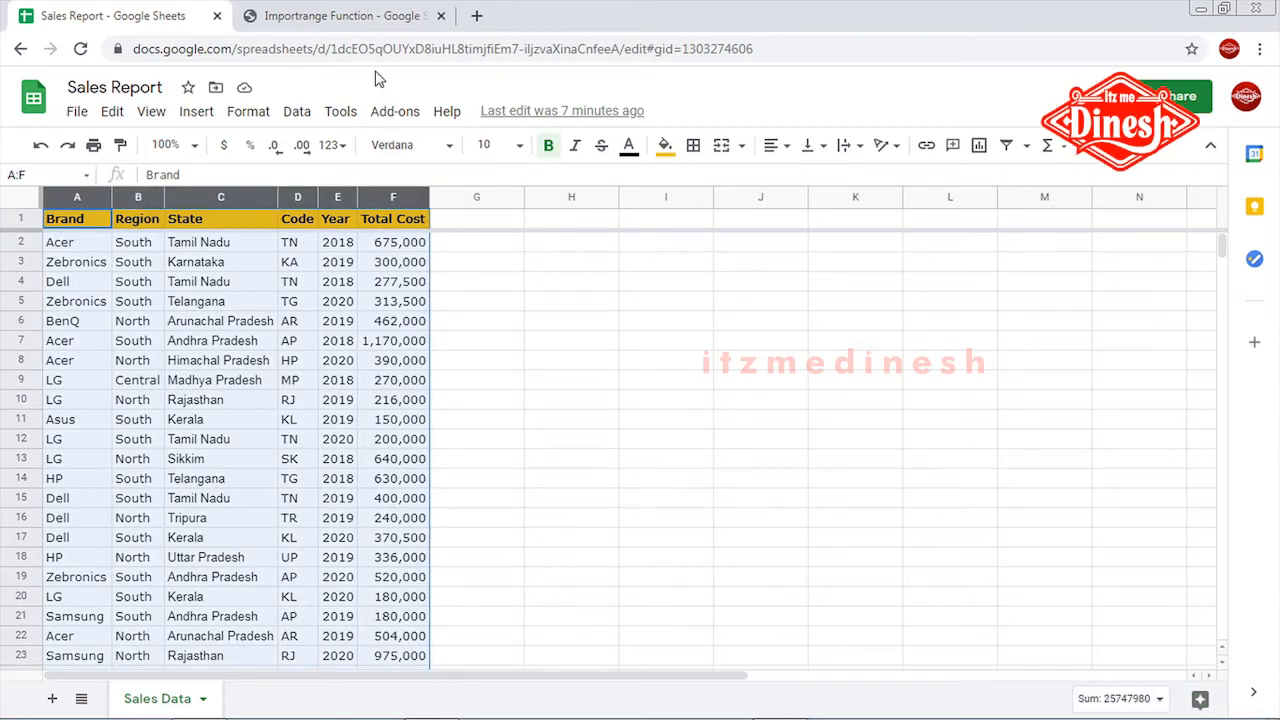
click(357, 17)
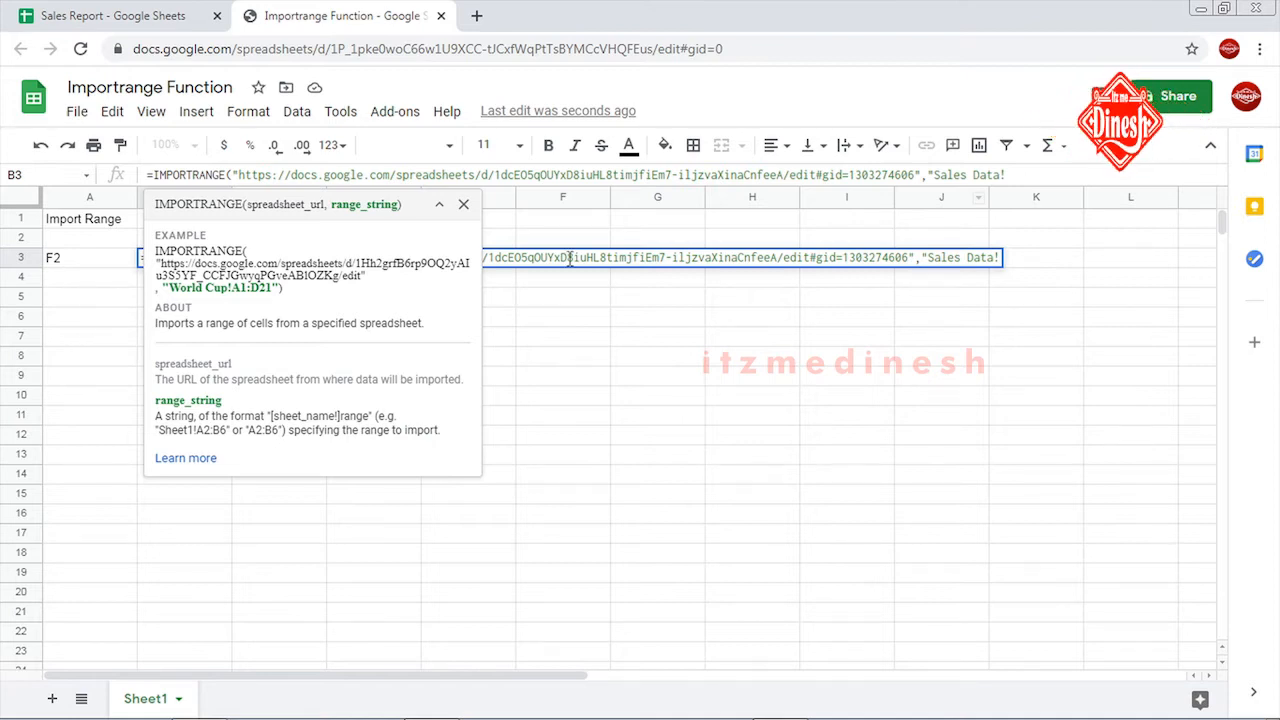
click(1019, 177)
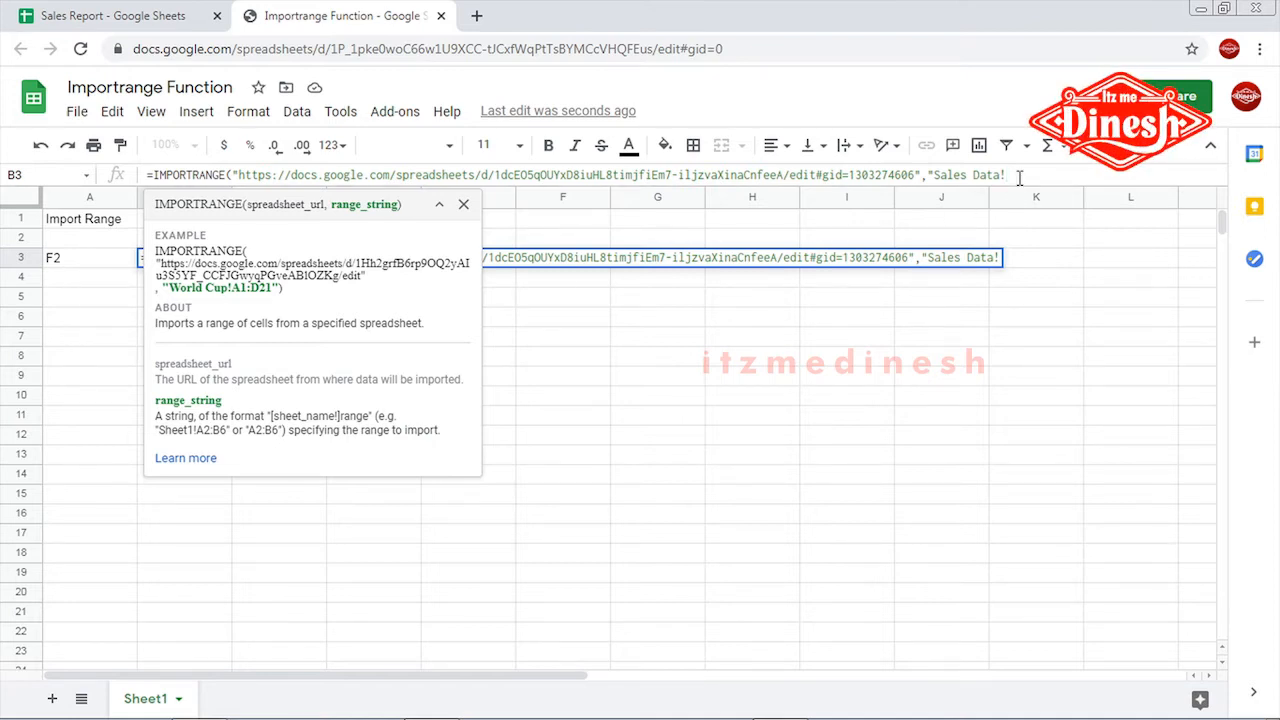
text(F)
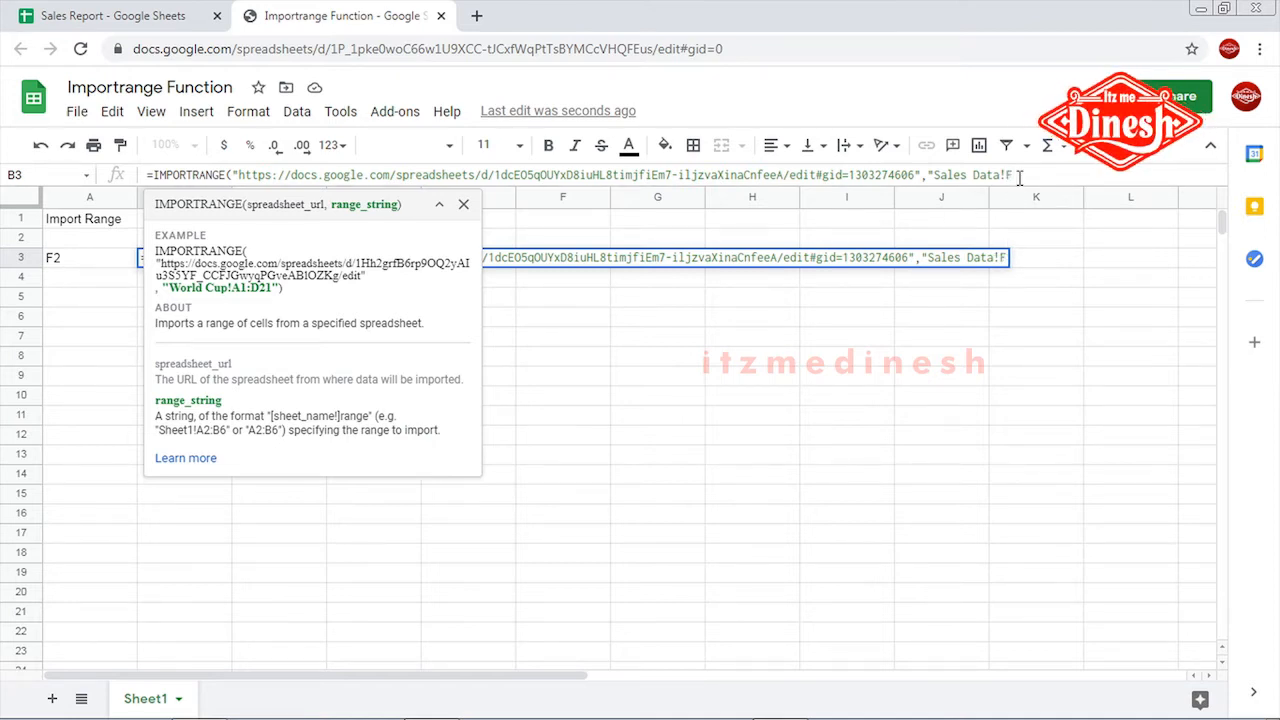
text(2"))
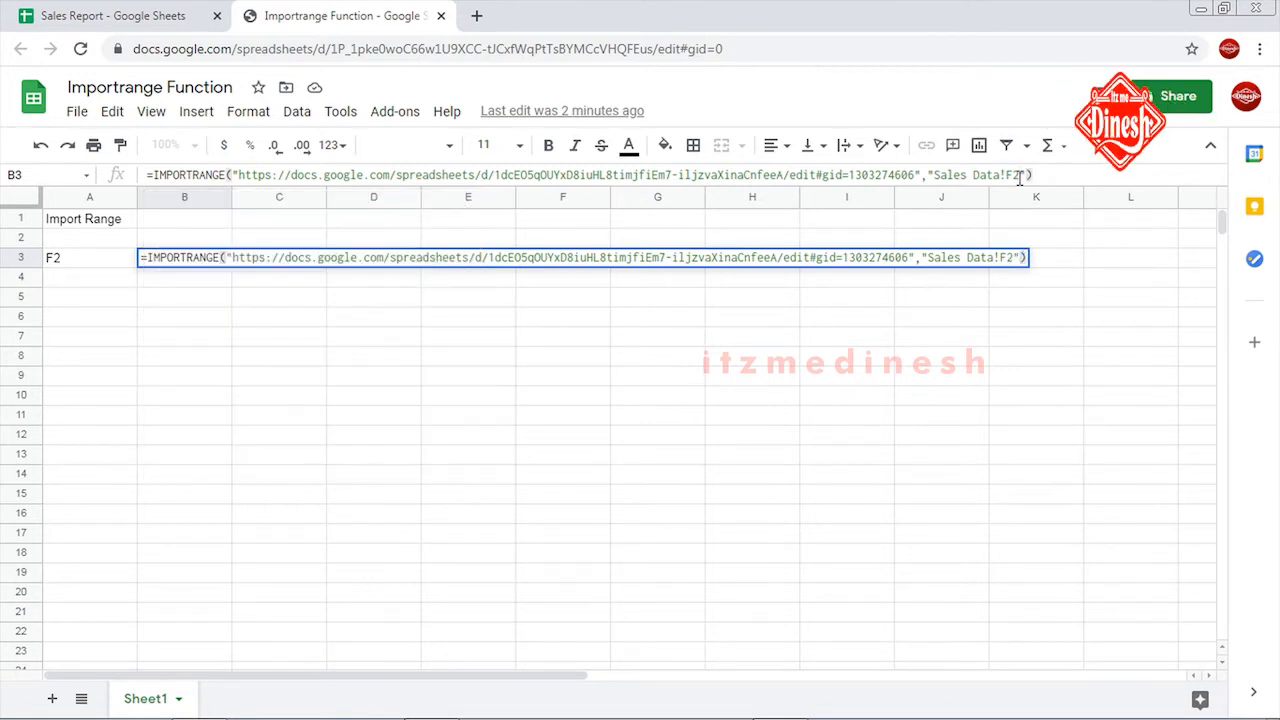
key(Return)
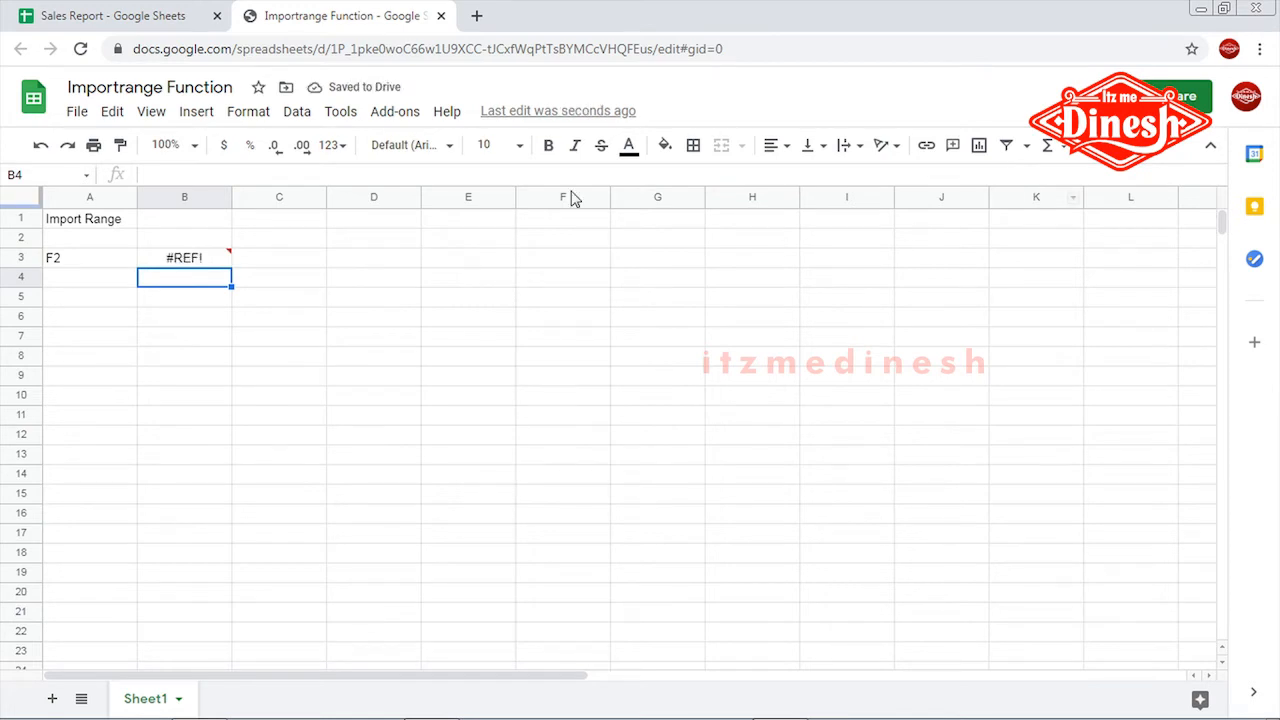
Check source cell F2 in Sales Report and allow the import formula in B3 to access that spreadsheet.
click(112, 20)
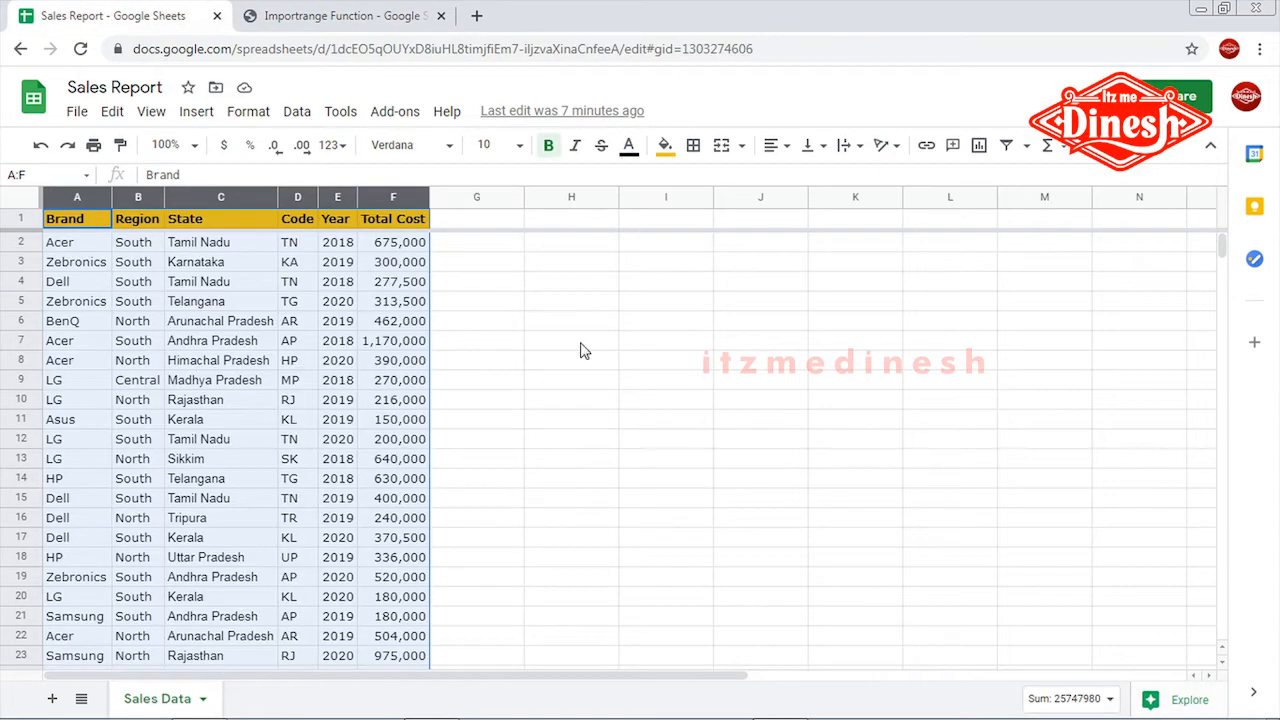
click(383, 250)
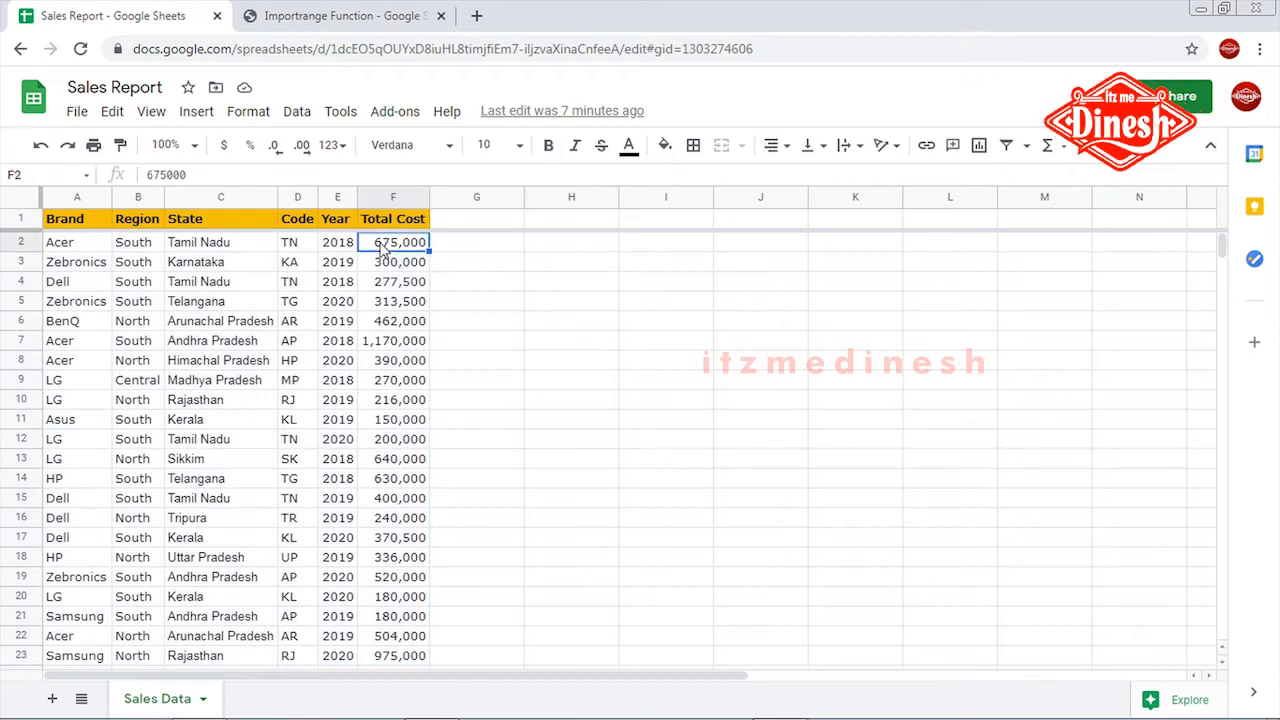
click(313, 16)
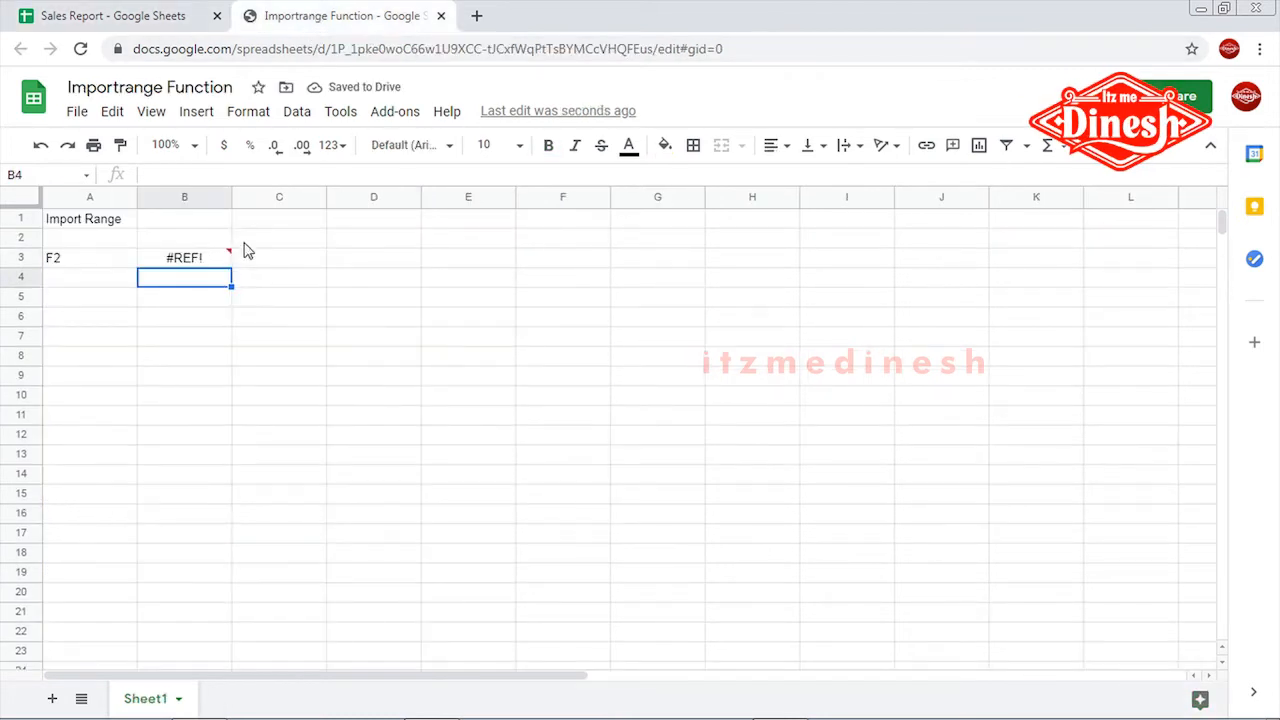
key(Up)
key(Up)
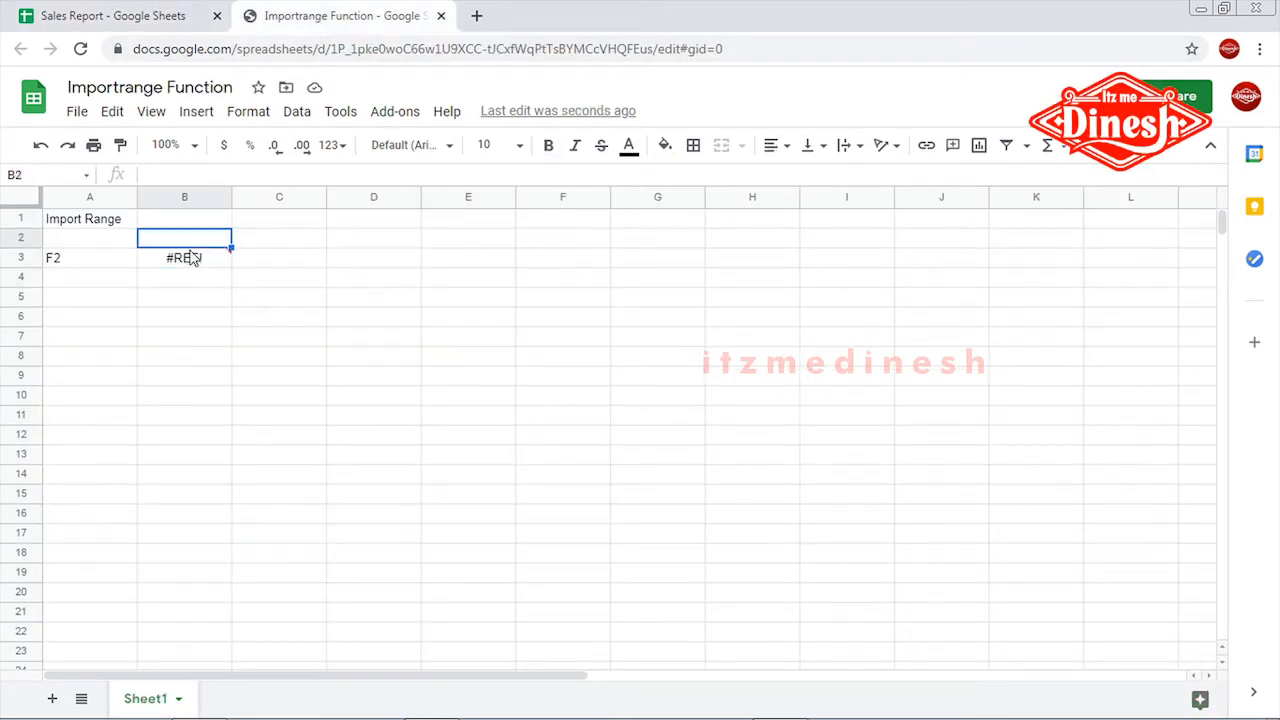
click(197, 264)
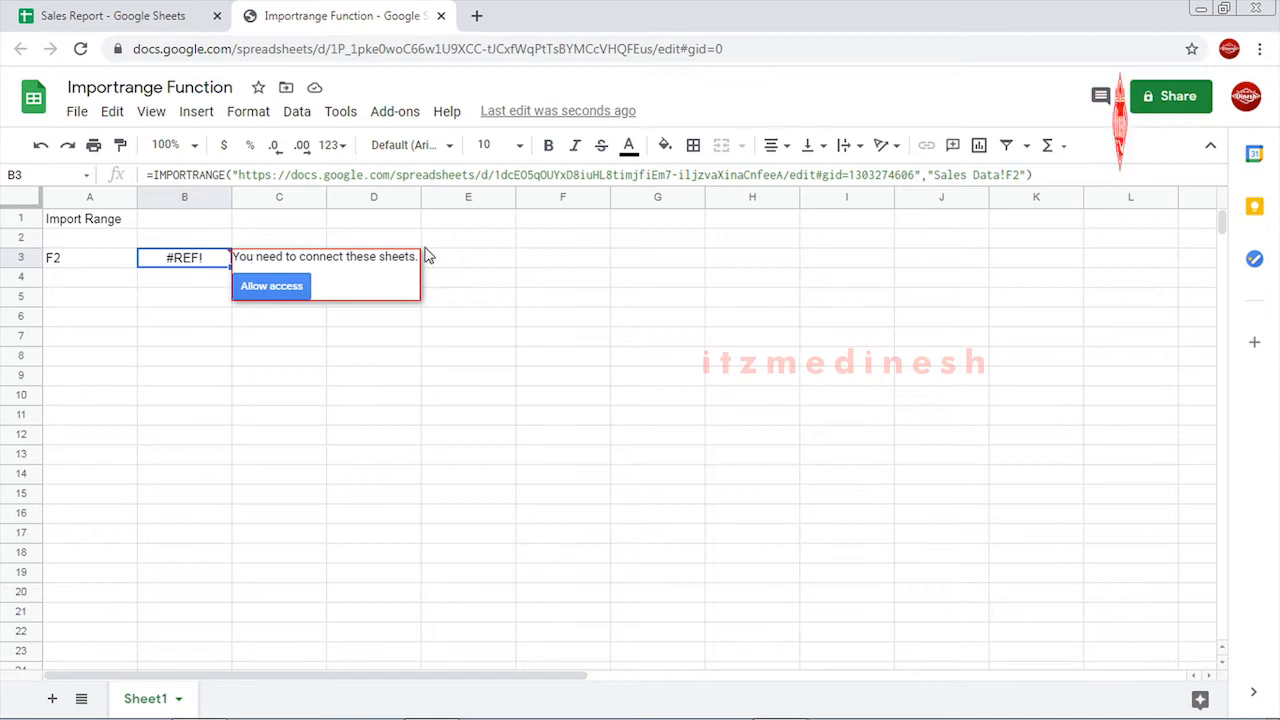
click(276, 290)
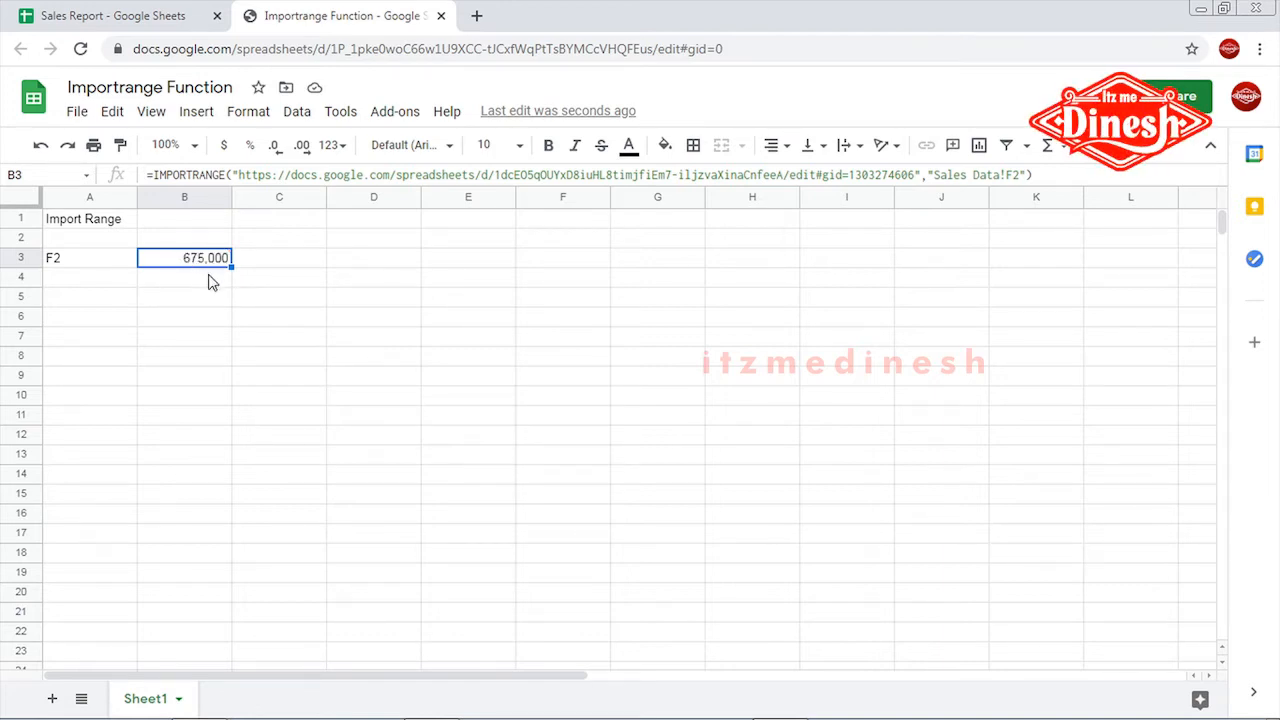
Set the Total Cost in cell F2 of Sales Report to 750000.
click(145, 17)
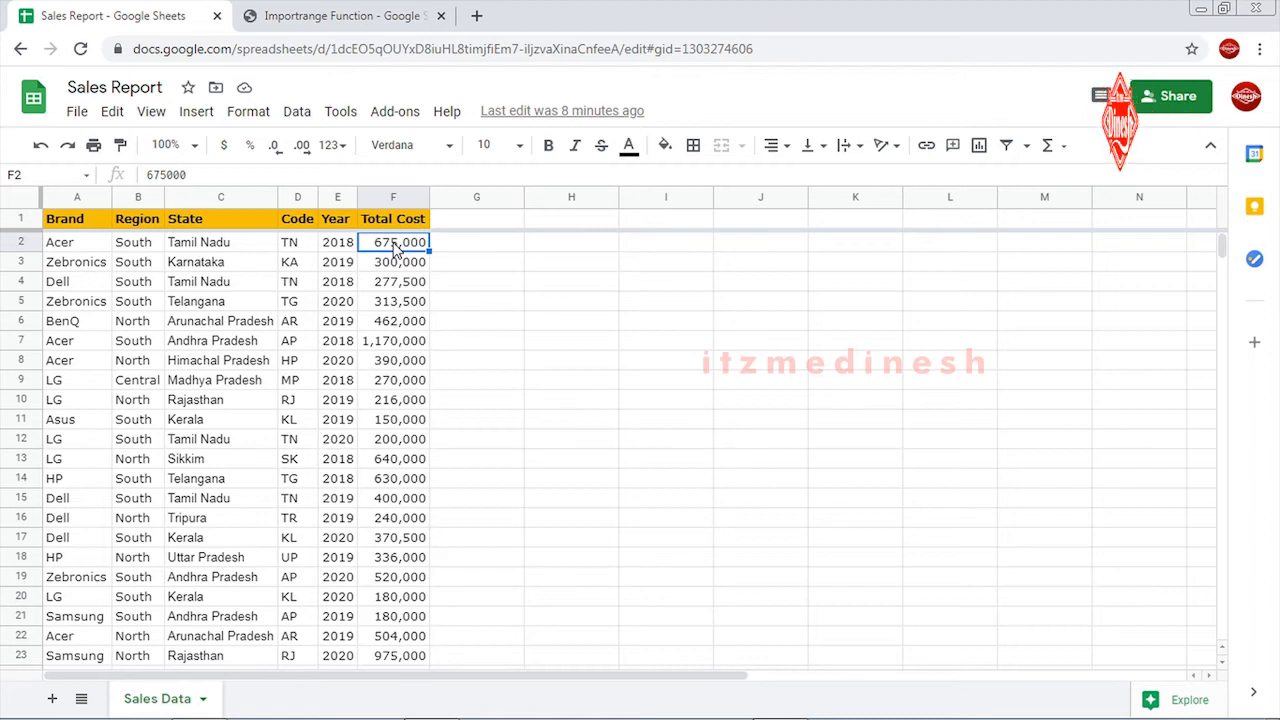
text(750)
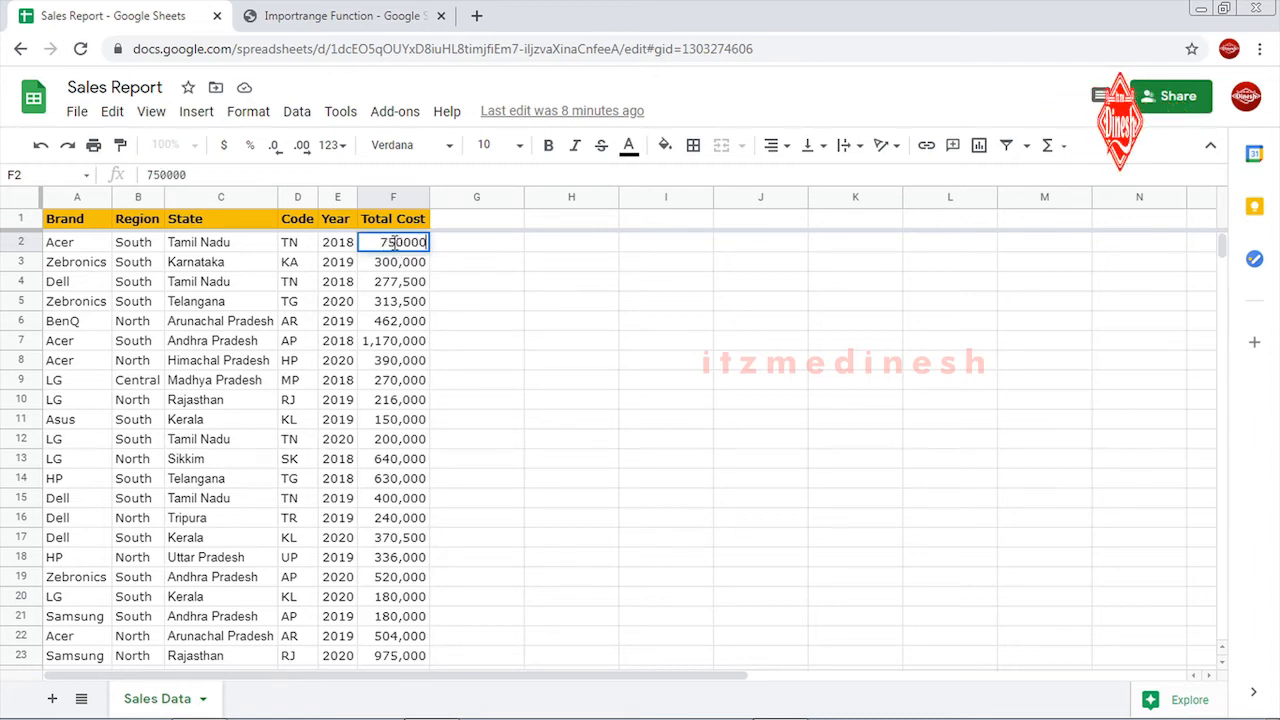
key(Return)
Compare the imported value in cell B3 of Importrange Function with cell F2 in Sales Report.
click(335, 18)
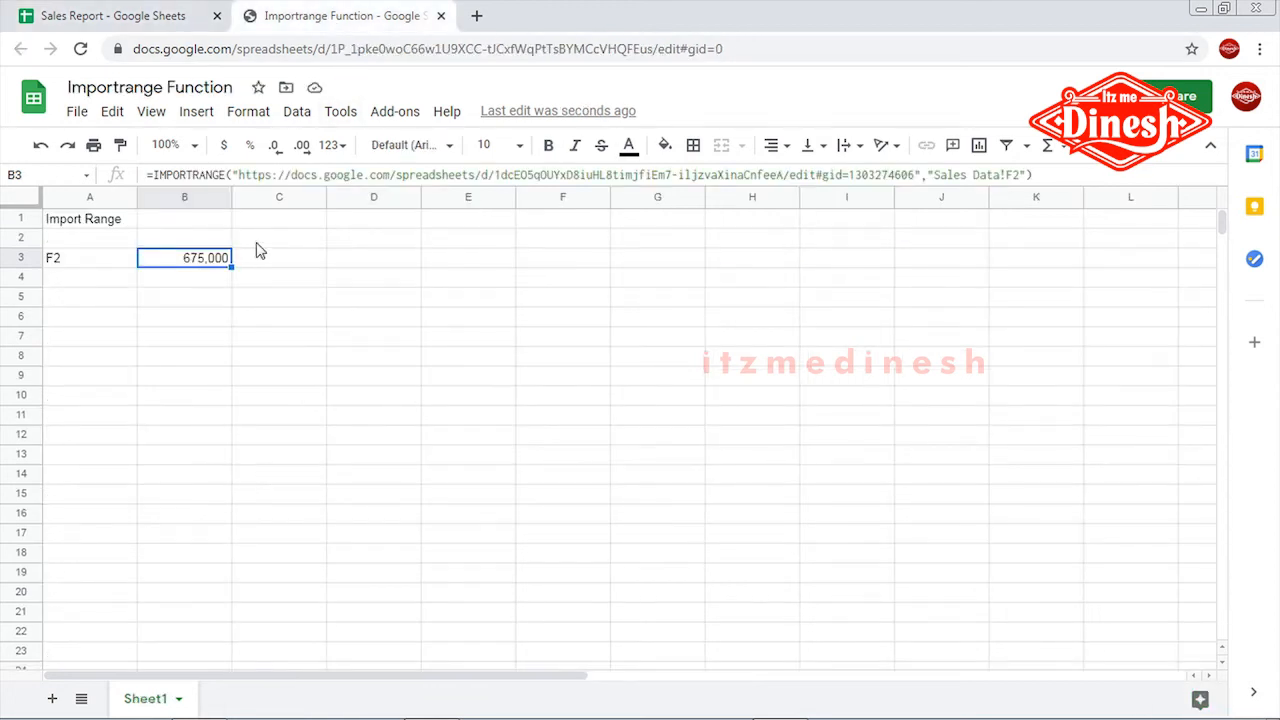
click(254, 298)
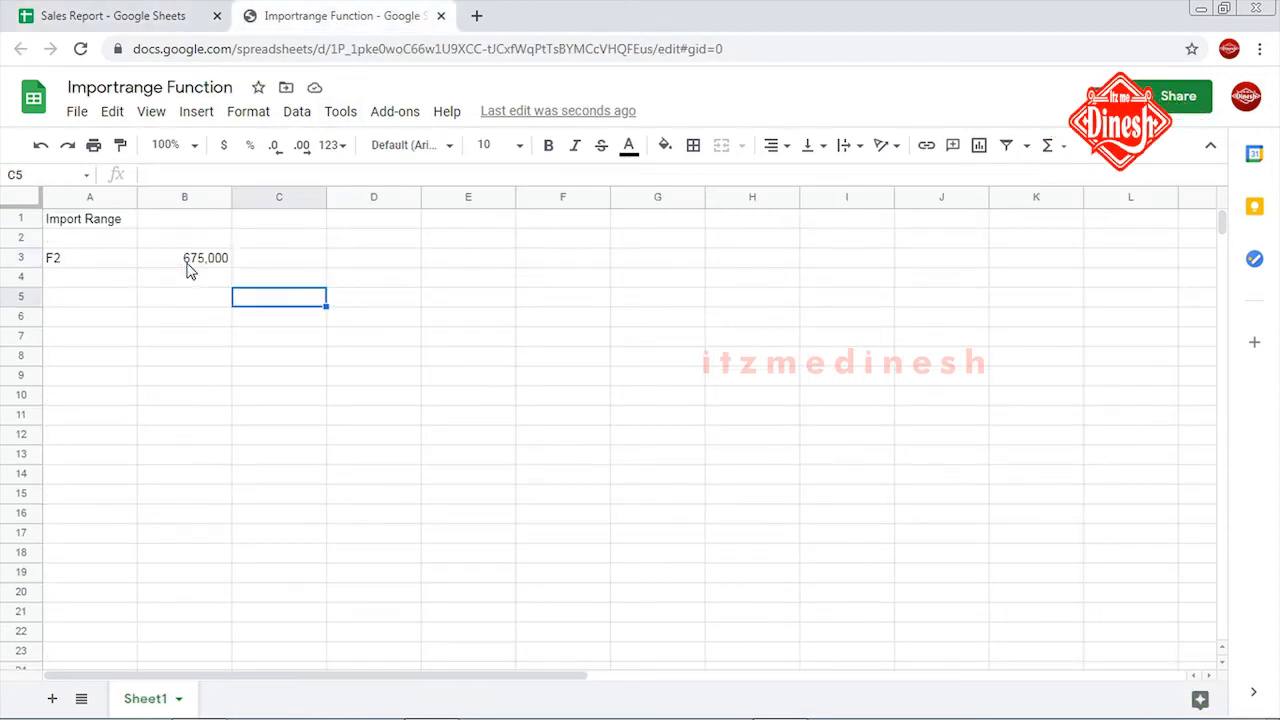
click(190, 264)
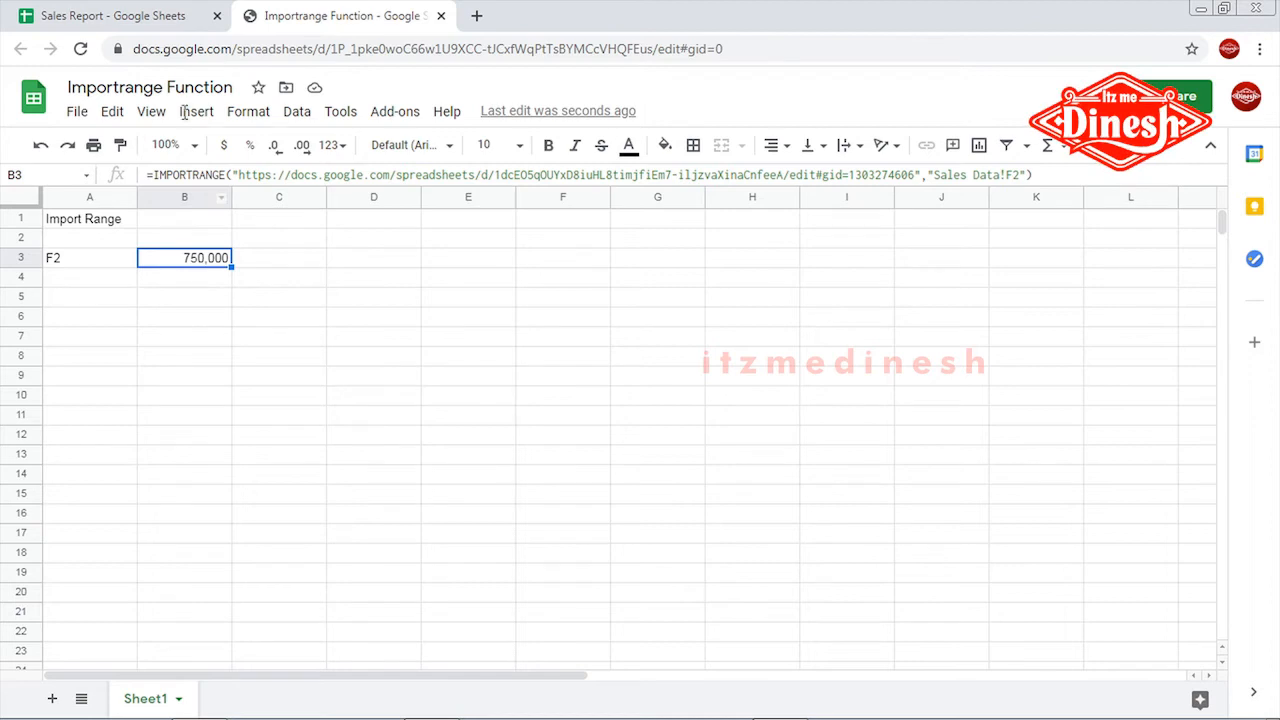
click(151, 22)
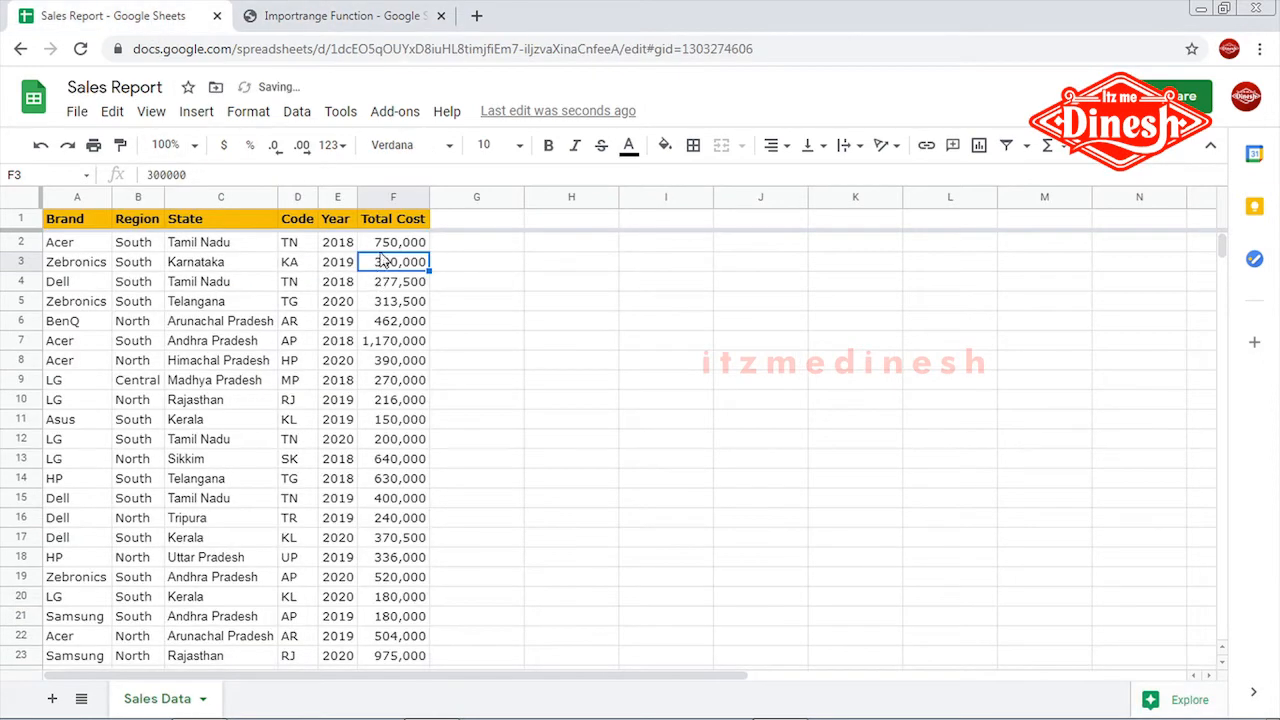
click(268, 15)
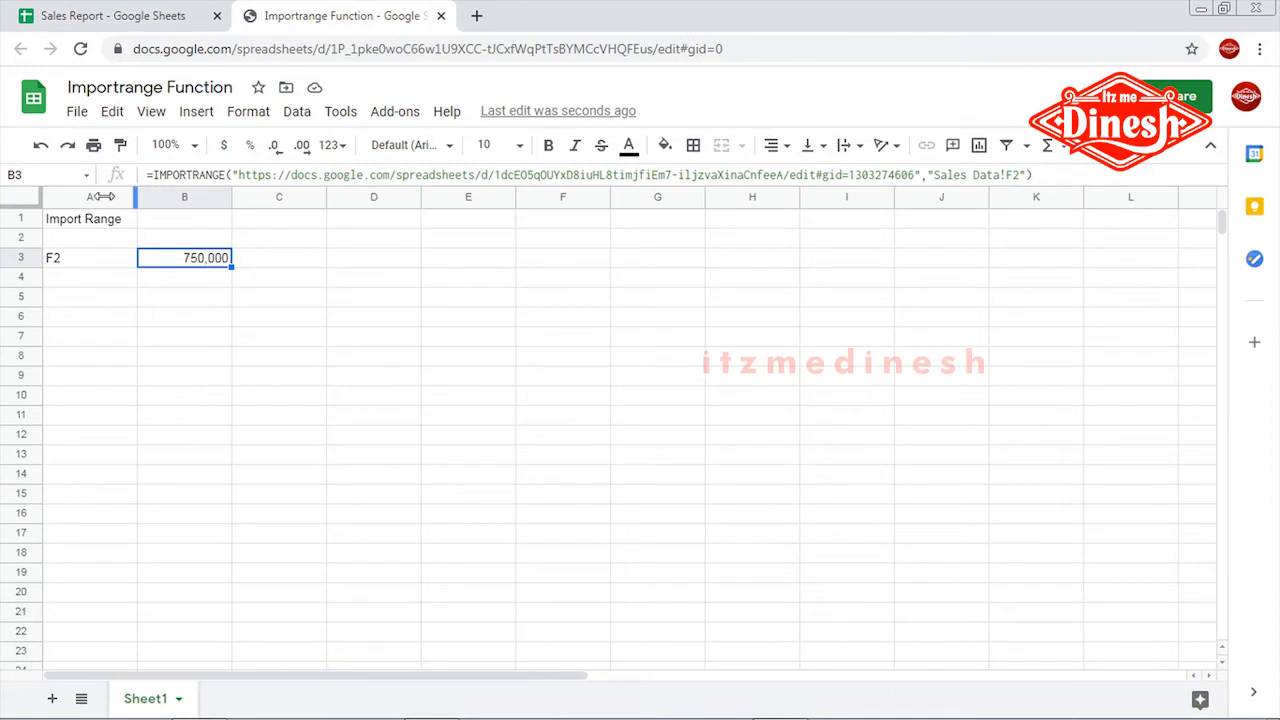
Check the Total Cost column in Sales Report and enter the label "Total Sales" in cell A4 of Importrange Function.
drag(105, 196, 134, 196)
click(67, 286)
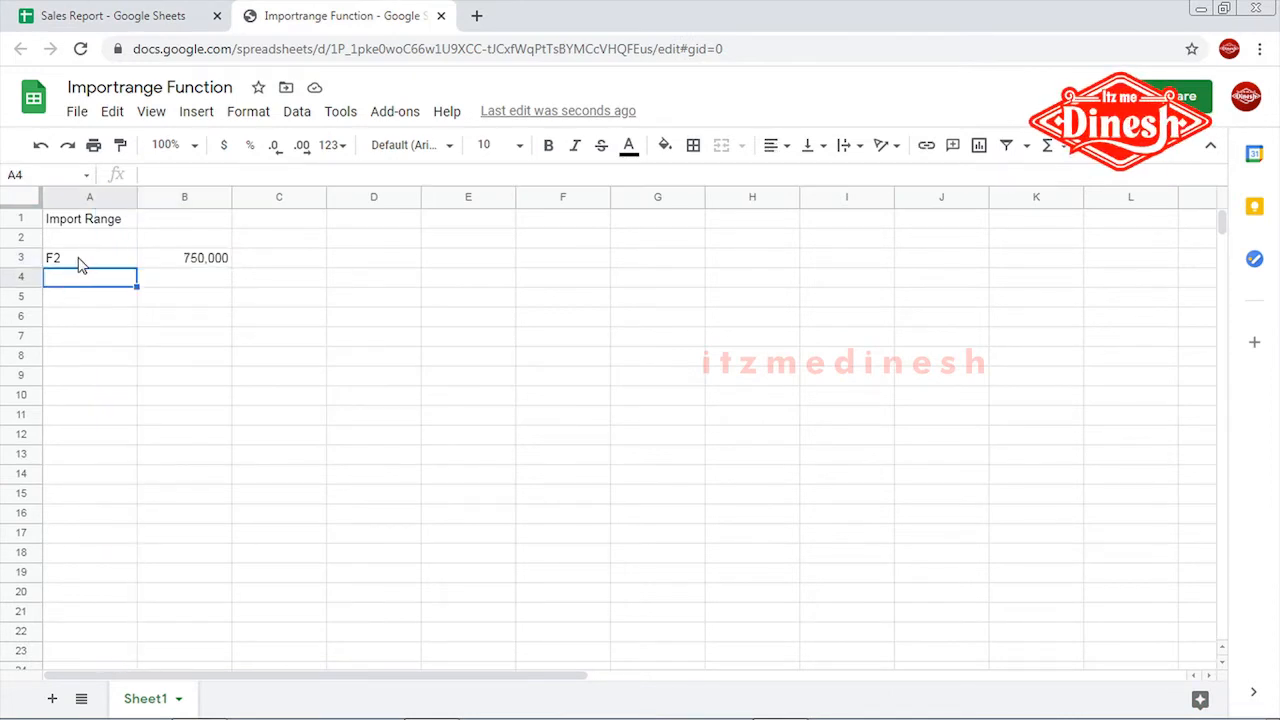
click(149, 15)
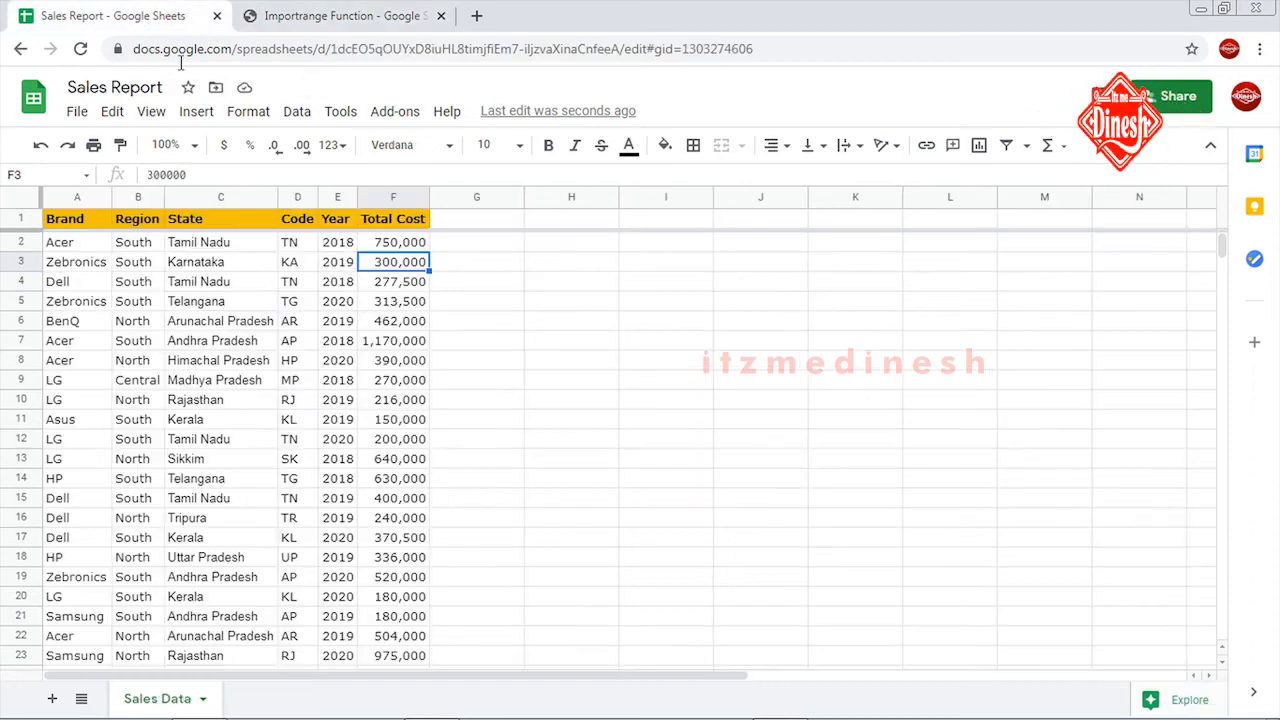
click(391, 199)
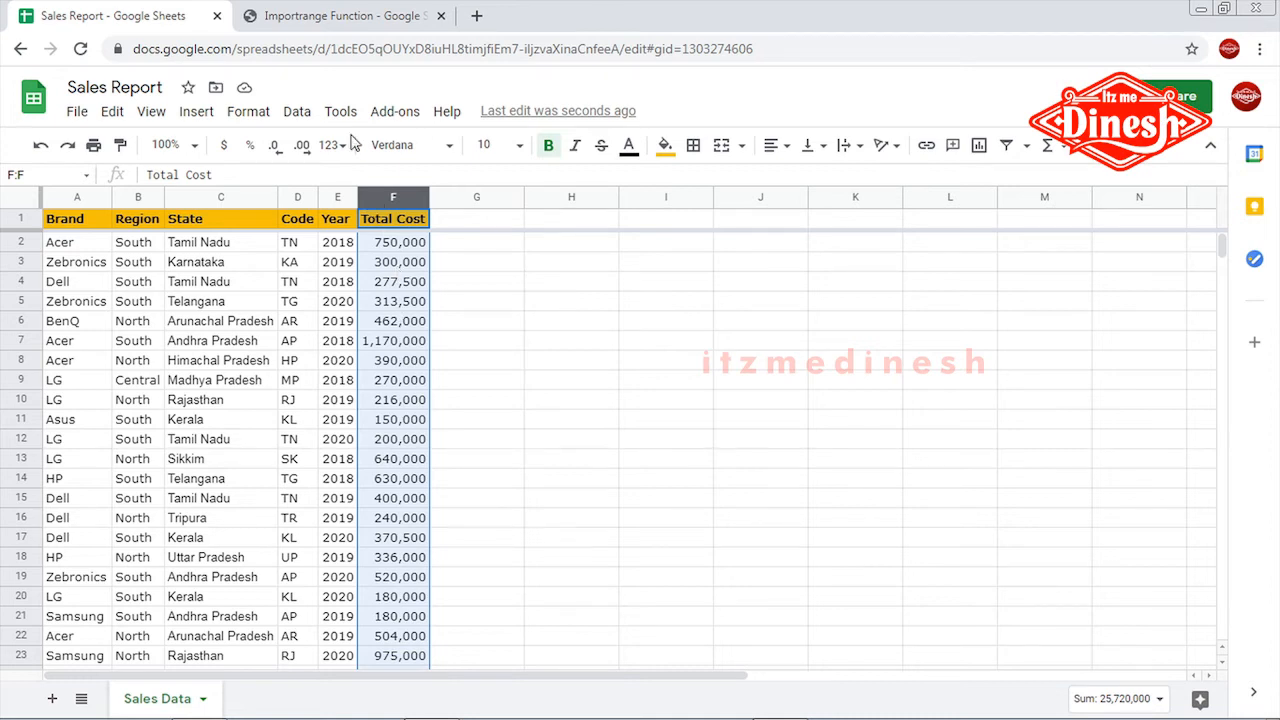
click(325, 16)
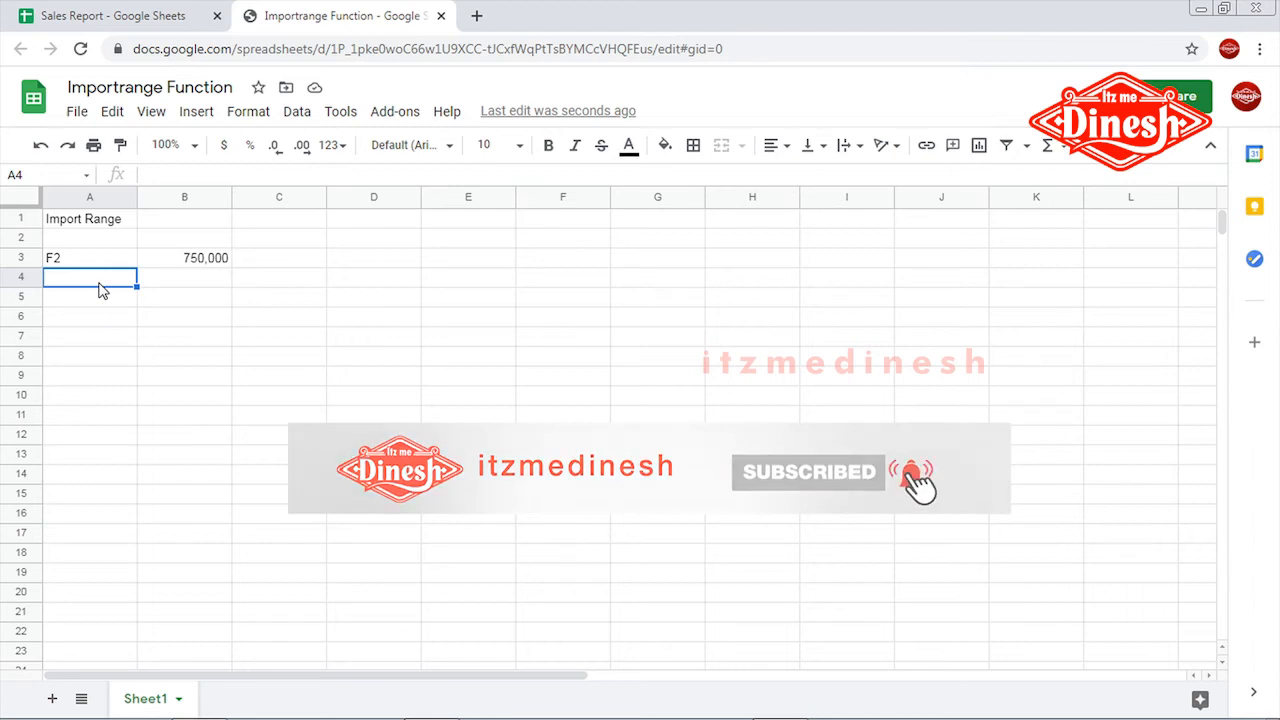
double_click(100, 280)
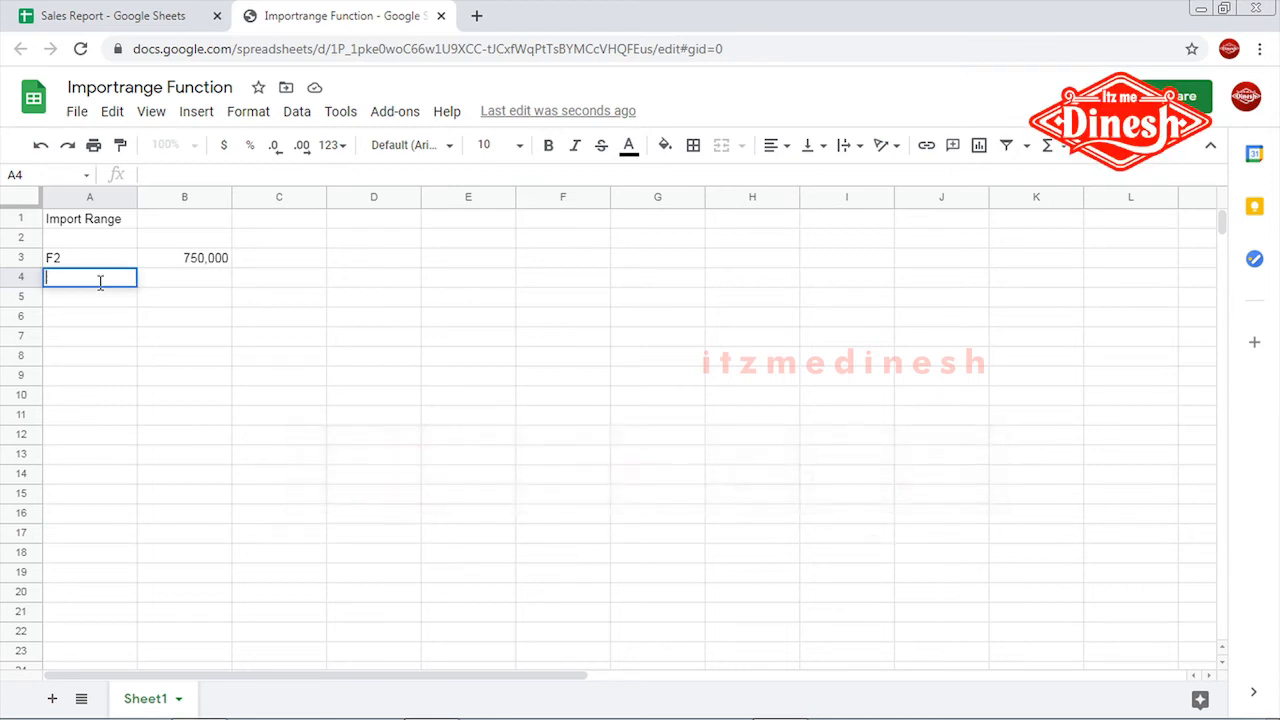
text(Ta)
text(tal Sal)
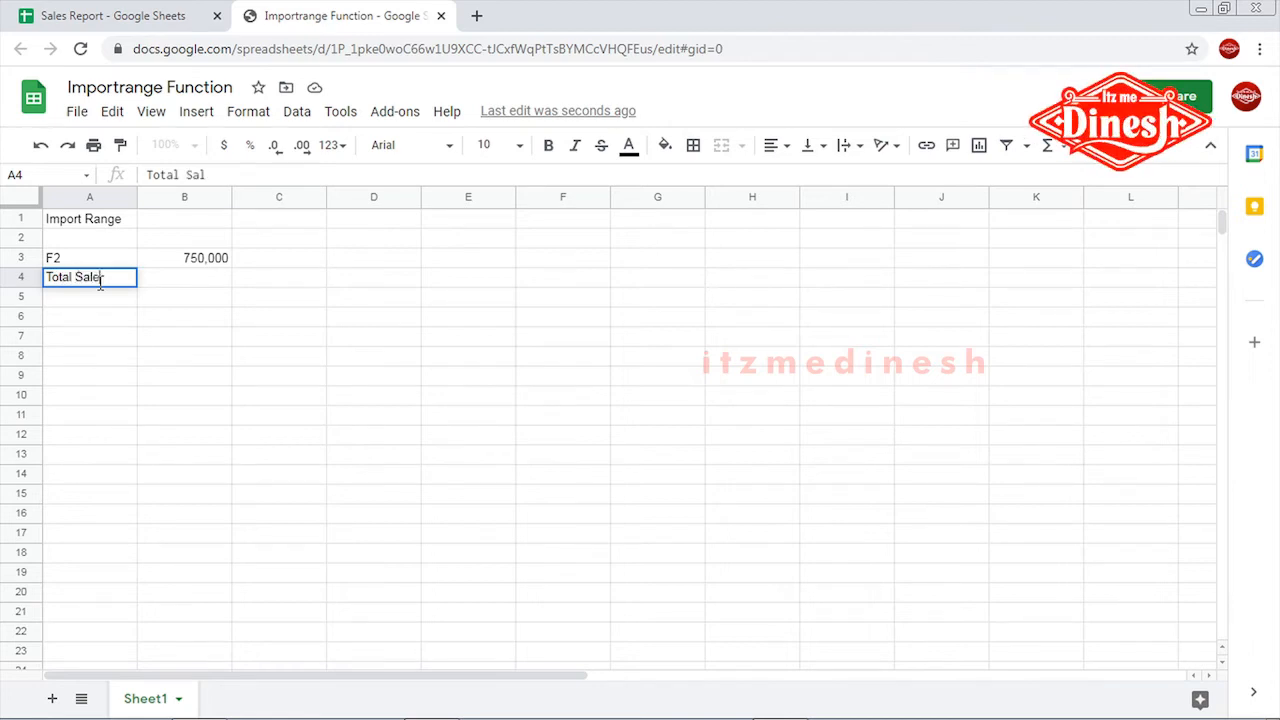
text(es)
key(Tab)
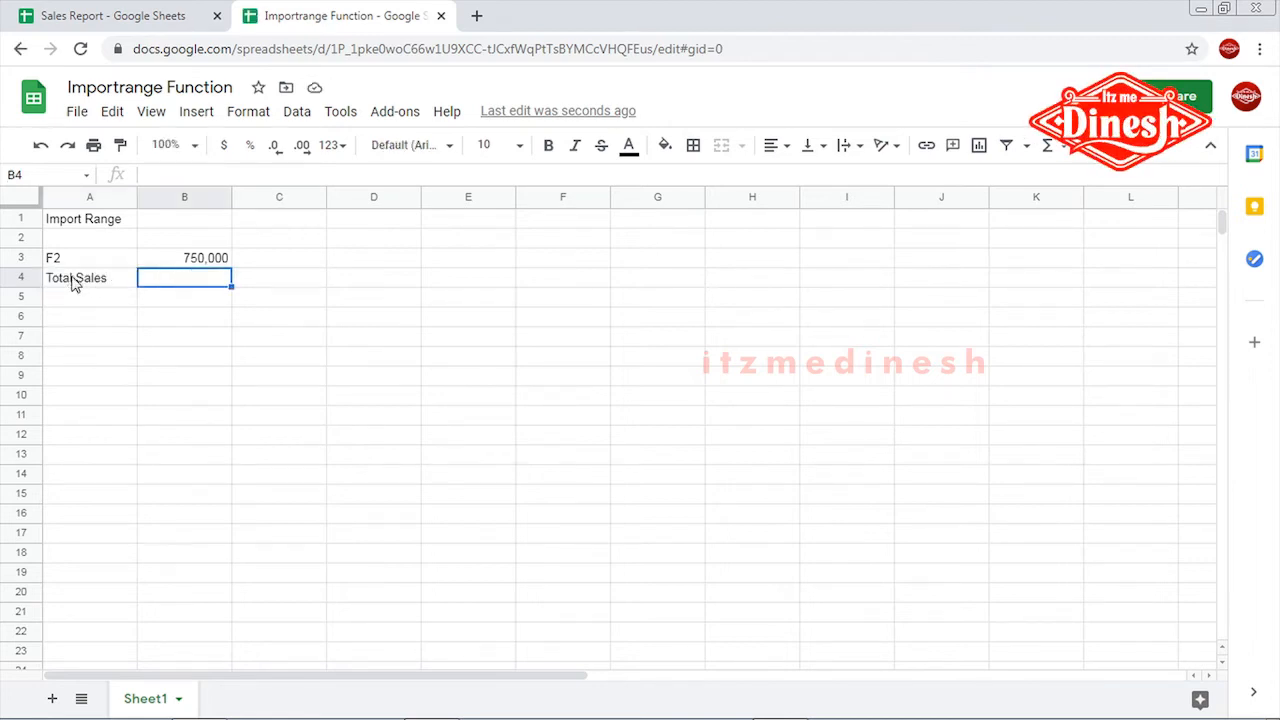
Copy the IMPORTRANGE formula from B3 into B4 and extend its source range to Sales Data!F2:F.
click(71, 281)
click(188, 283)
click(207, 260)
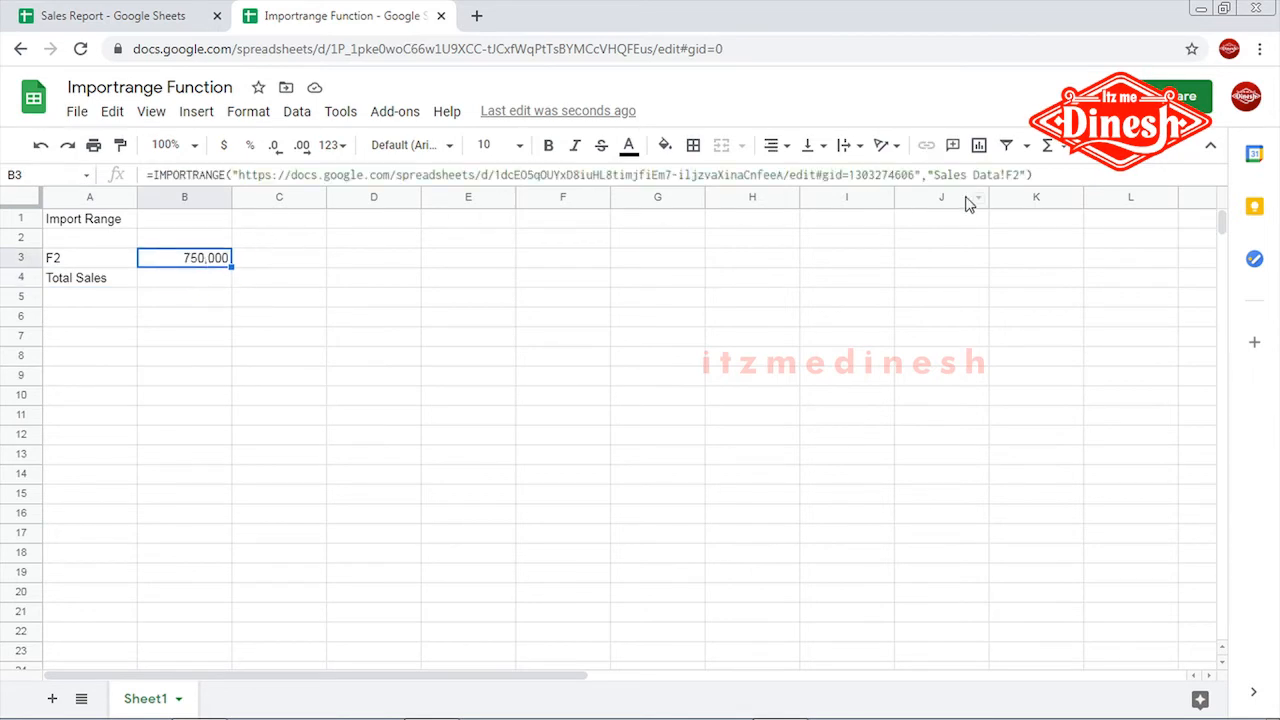
key(ctrl+a)
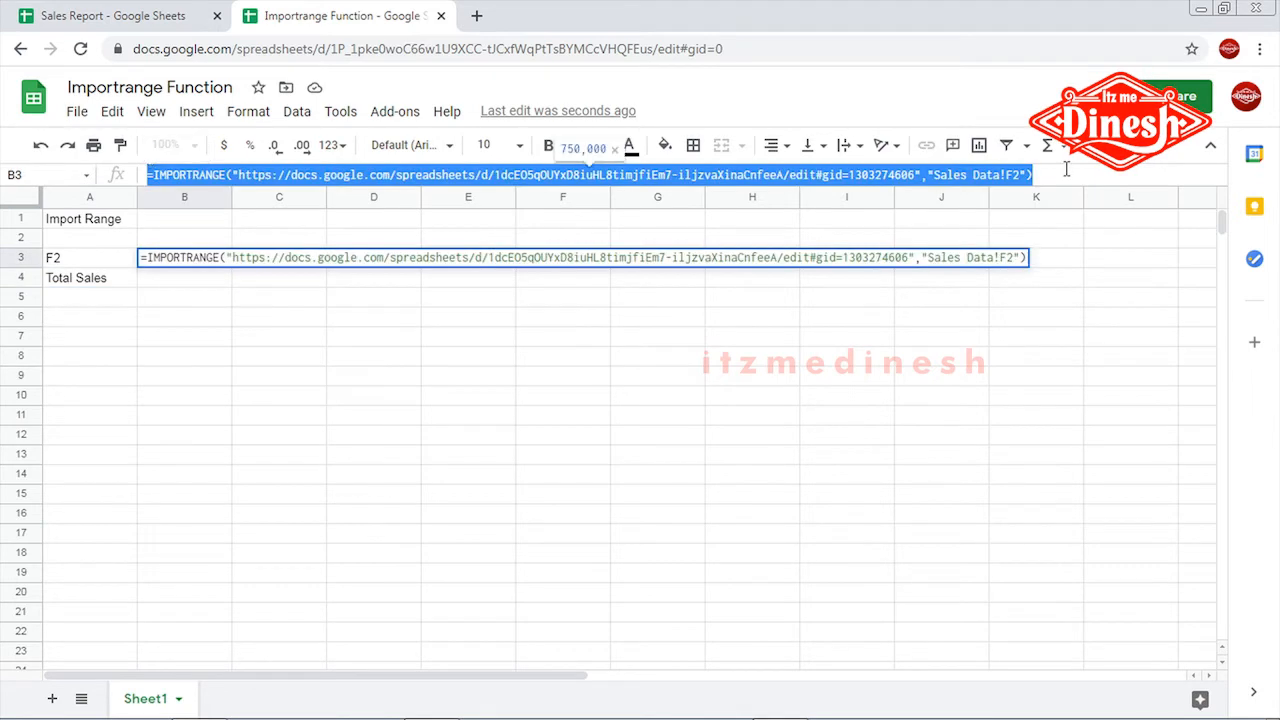
click(403, 378)
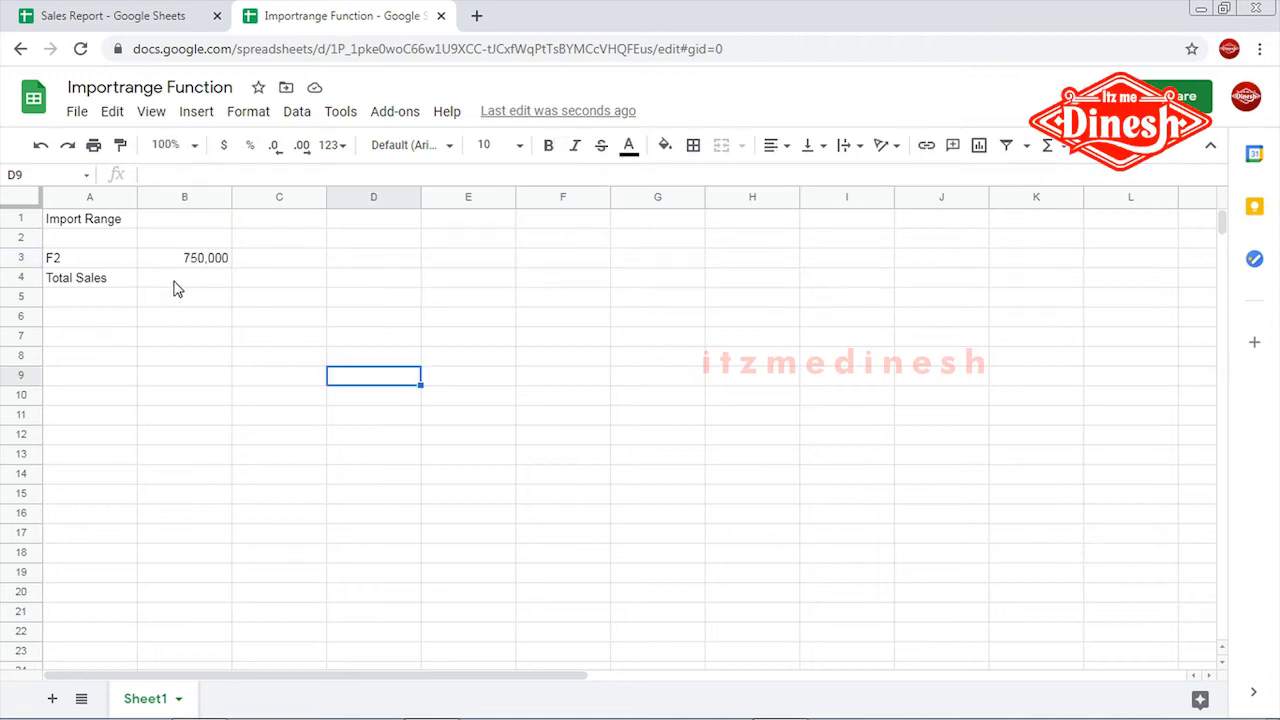
double_click(177, 277)
key(ctrl+v)
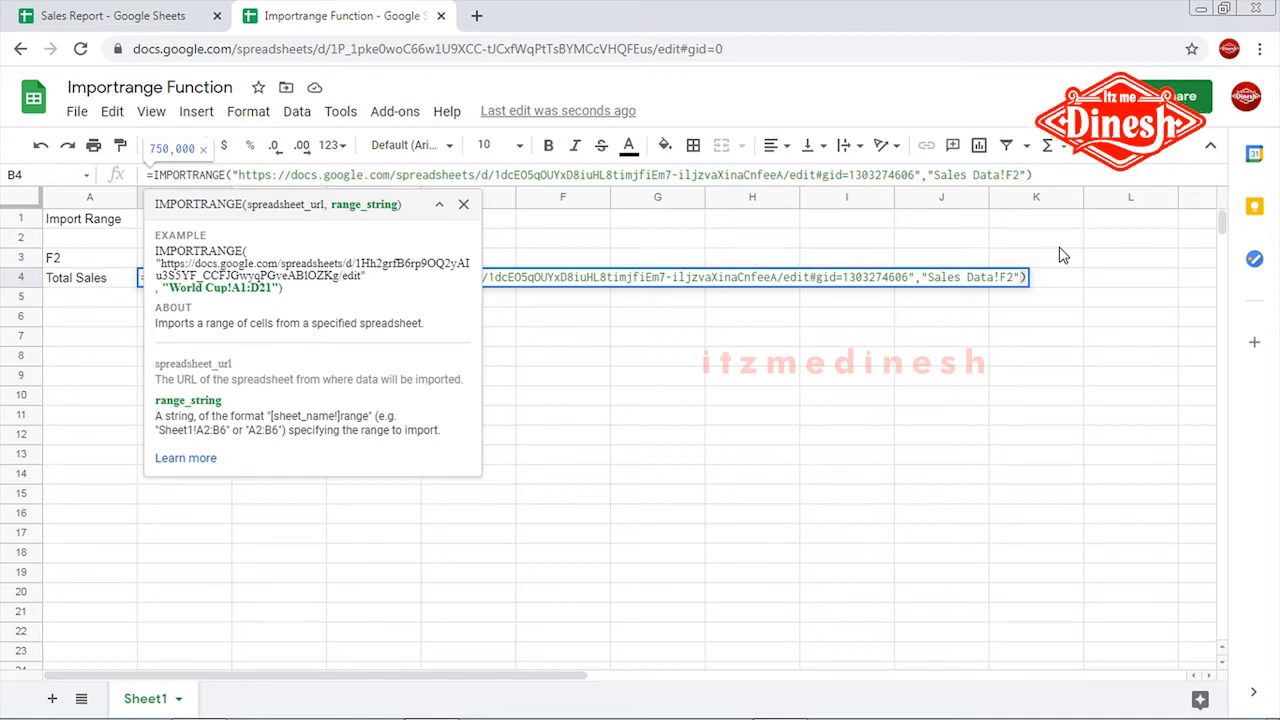
text(:F)
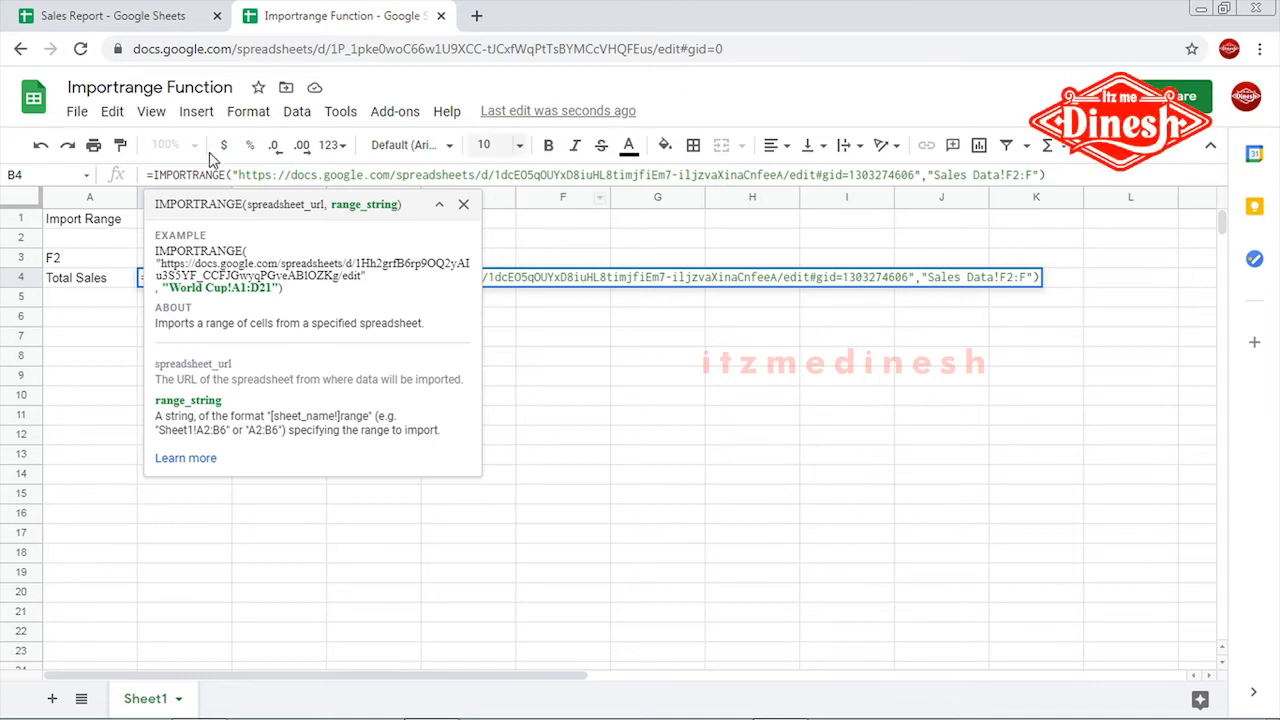
Wrap the IMPORTRANGE formula in cell B4 in a Sum function and enter it.
click(153, 176)
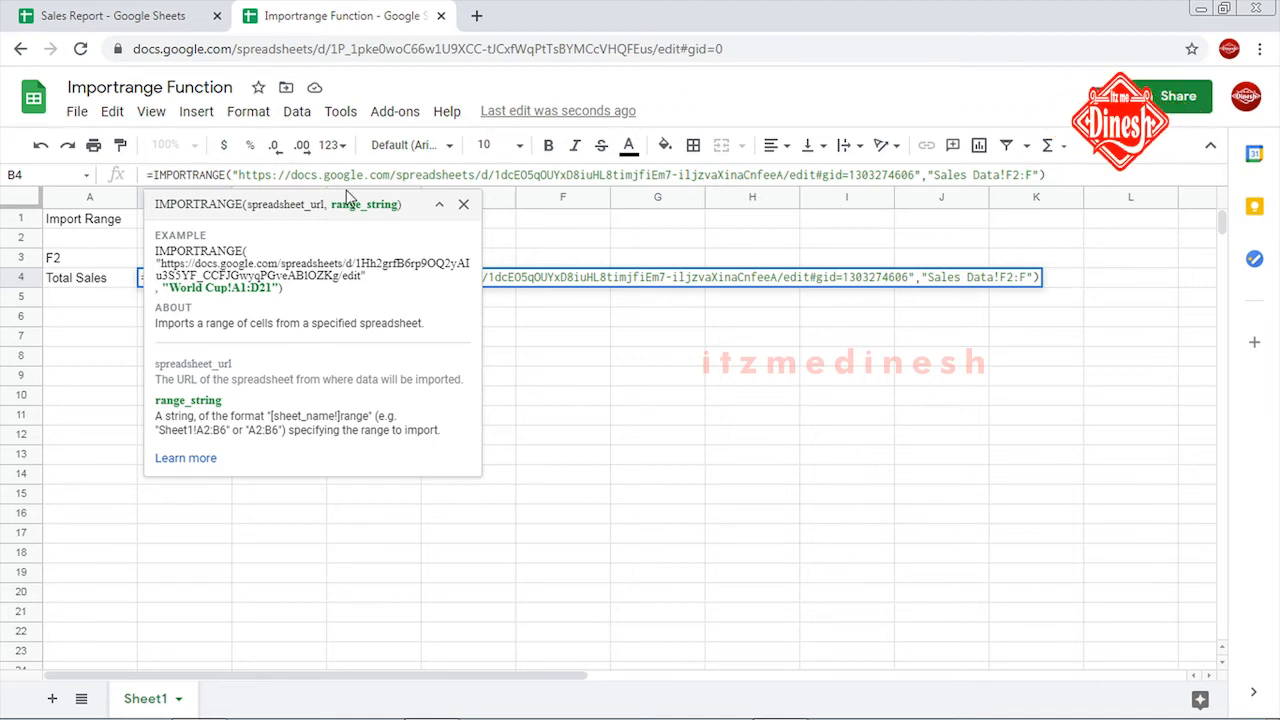
text(Sum)
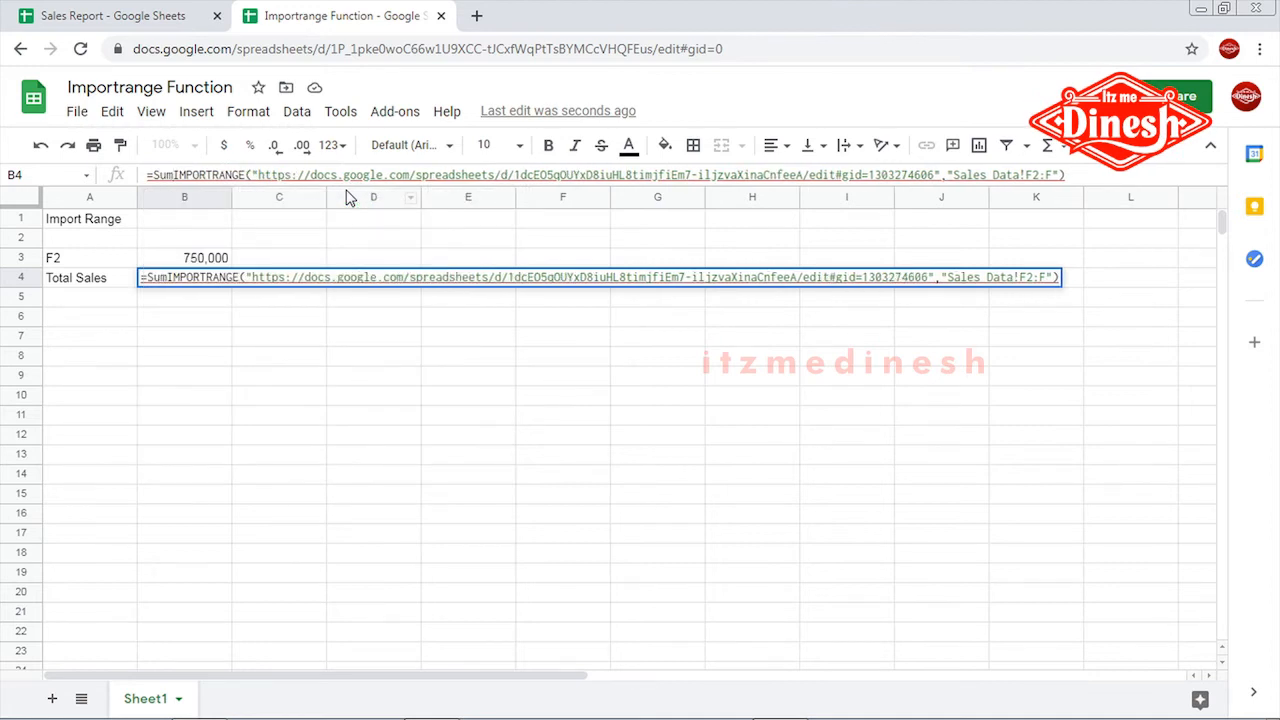
text(()
key(ctrl+Right)
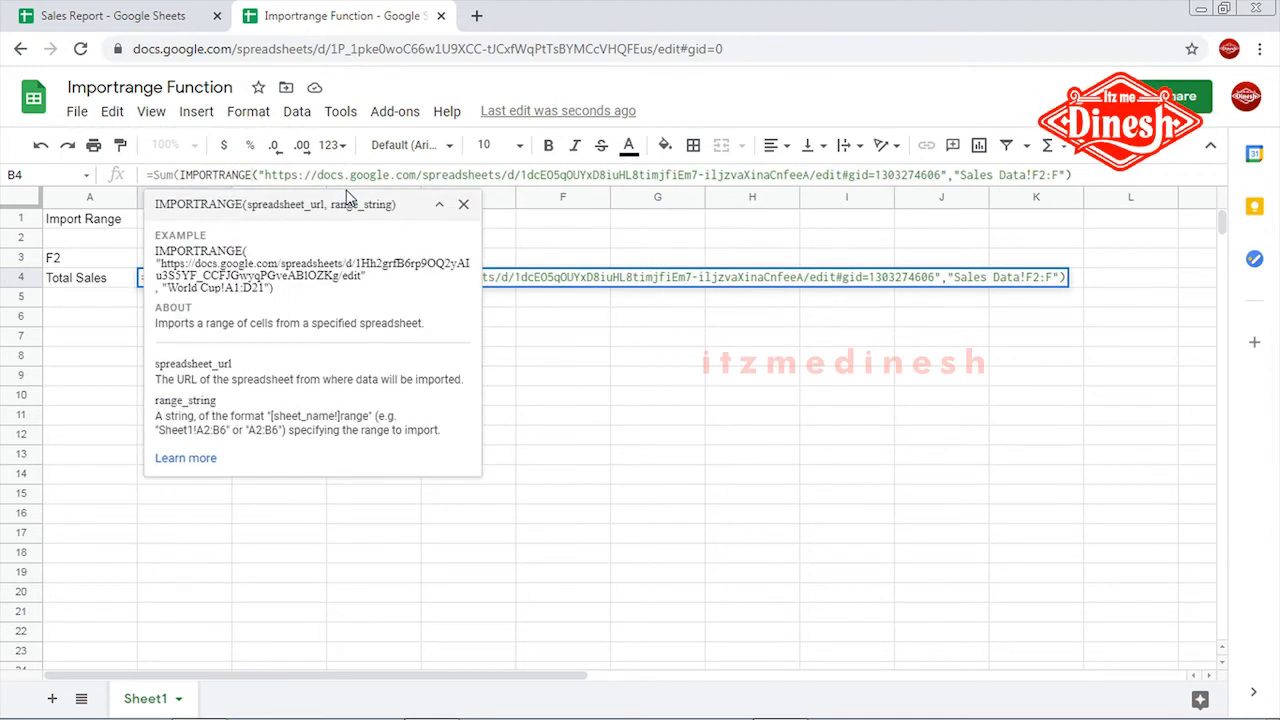
key(ctrl+Right)
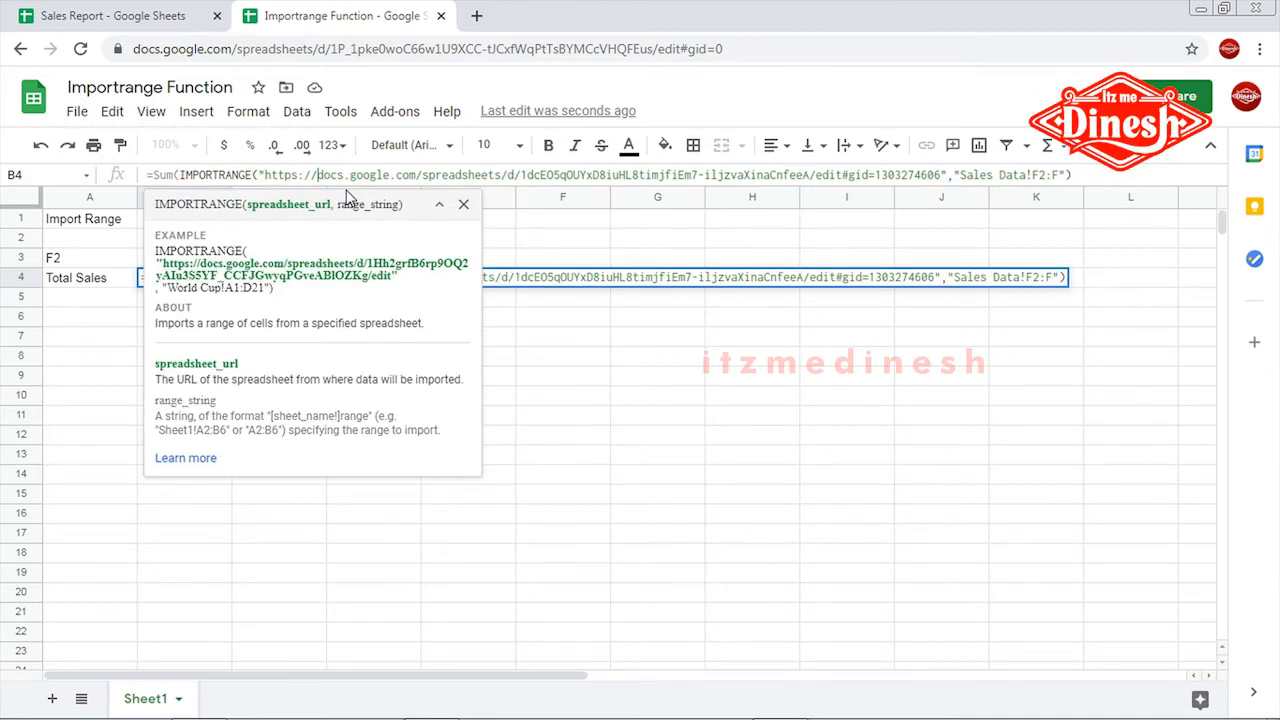
click(1083, 174)
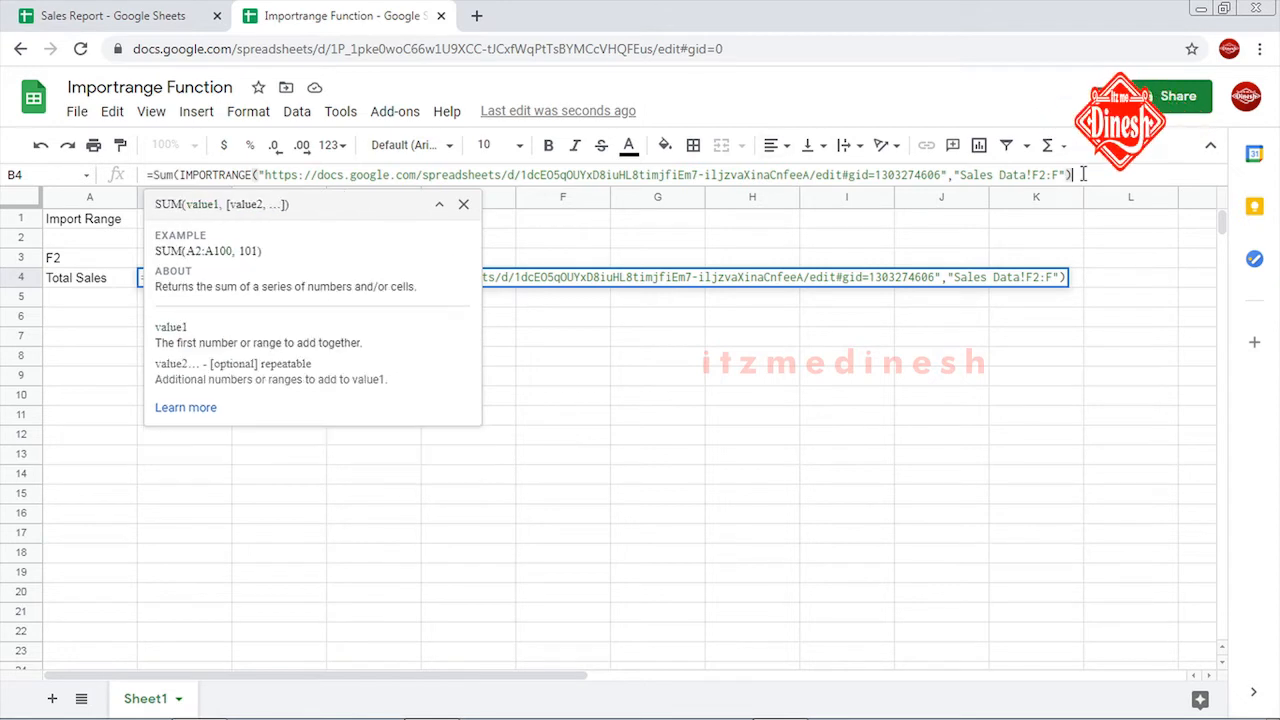
text())
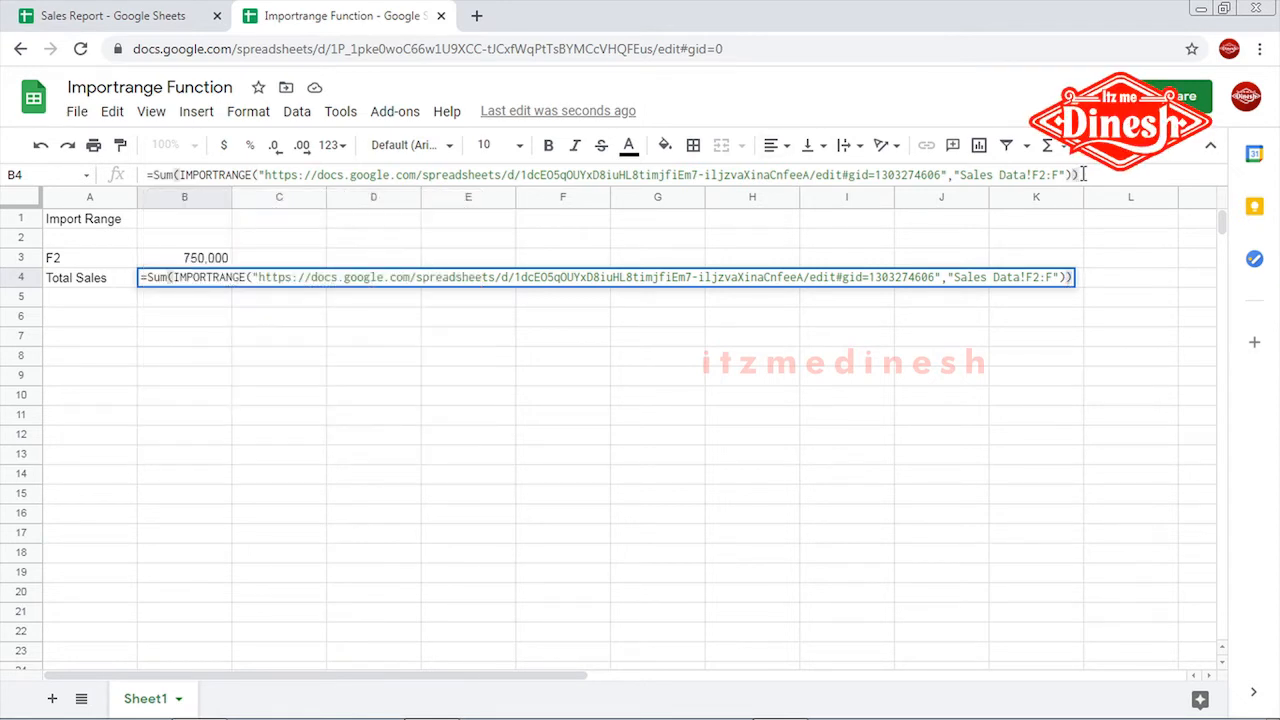
key(Return)
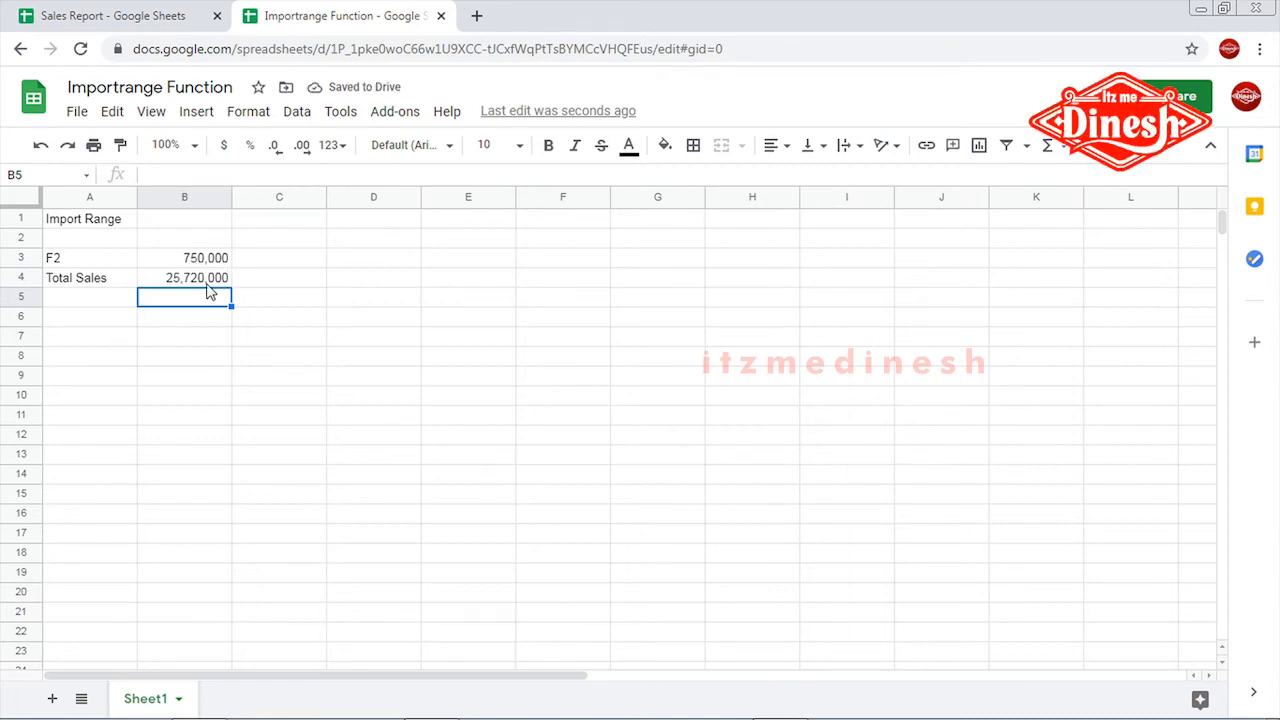
Compare the imported total in B4 with the sum of the Total Cost column in Sales Report.
click(205, 282)
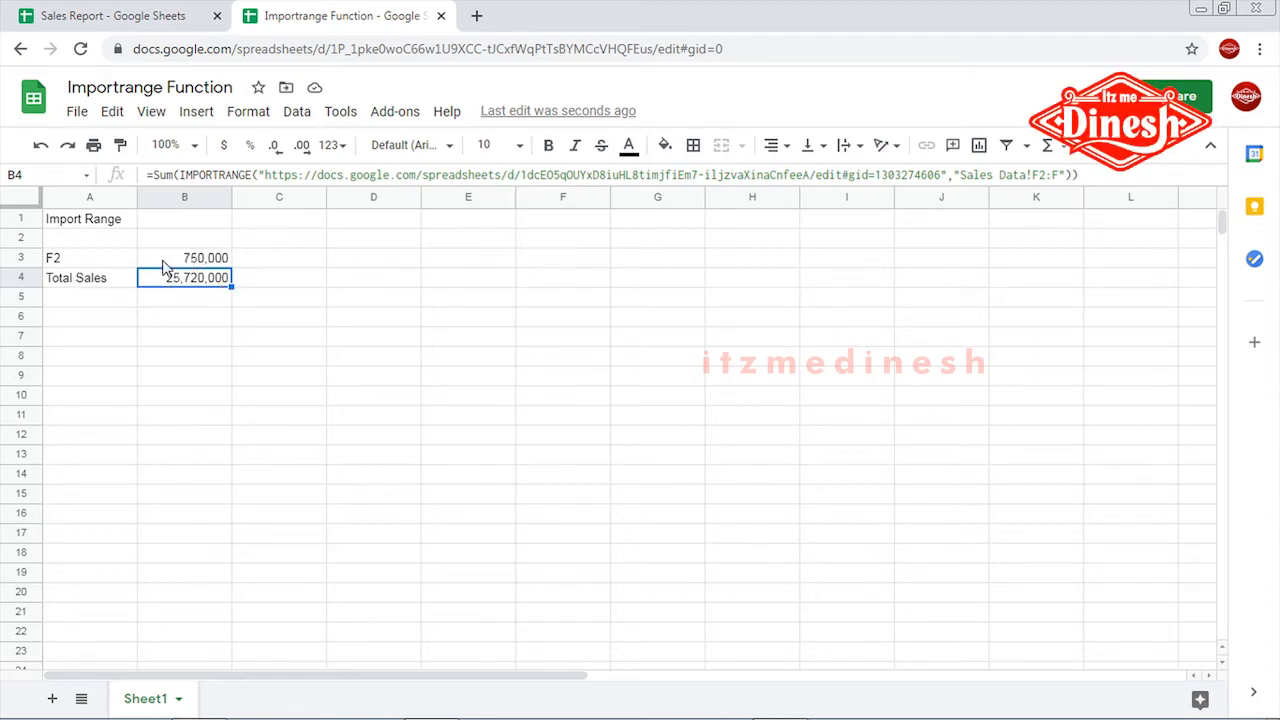
click(72, 265)
click(165, 12)
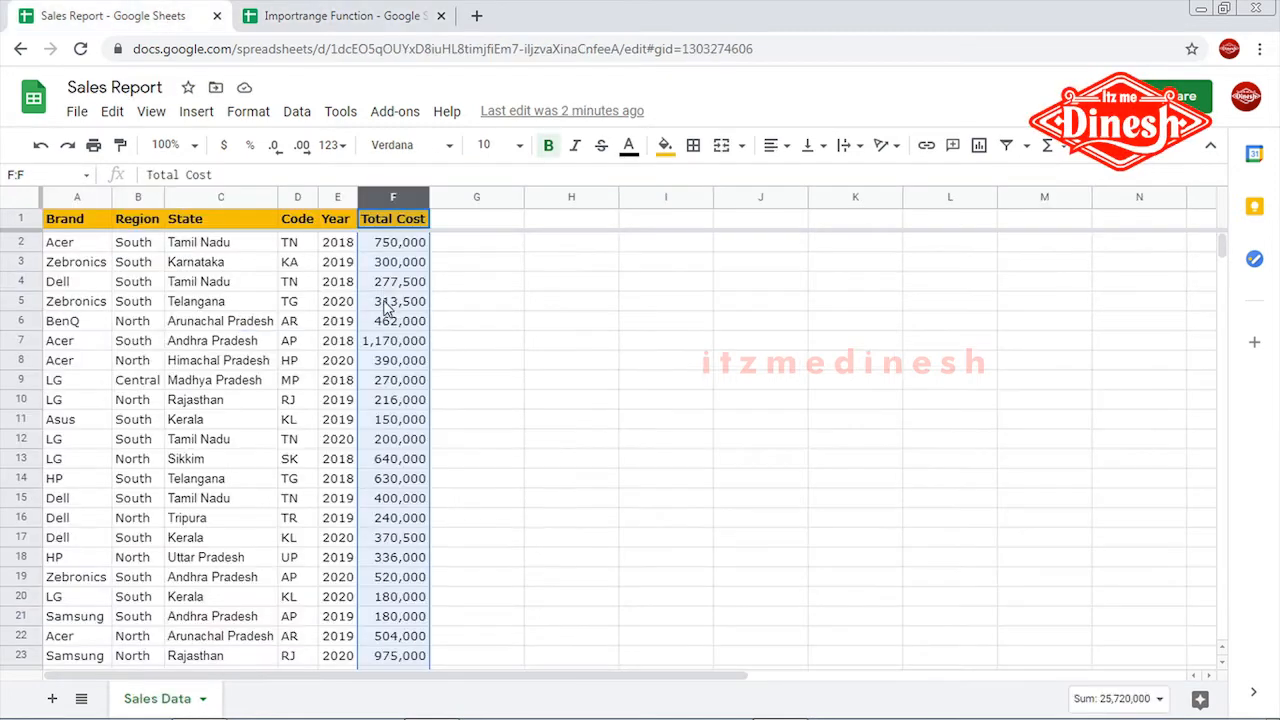
click(395, 242)
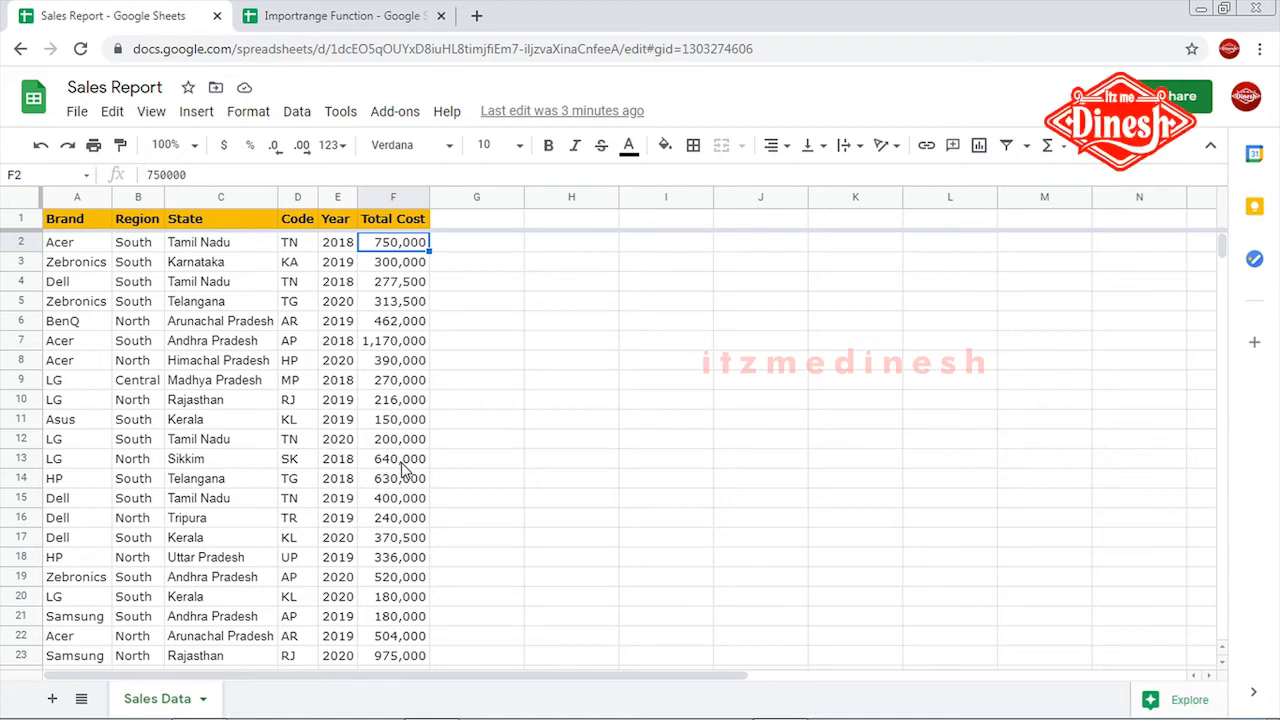
click(388, 195)
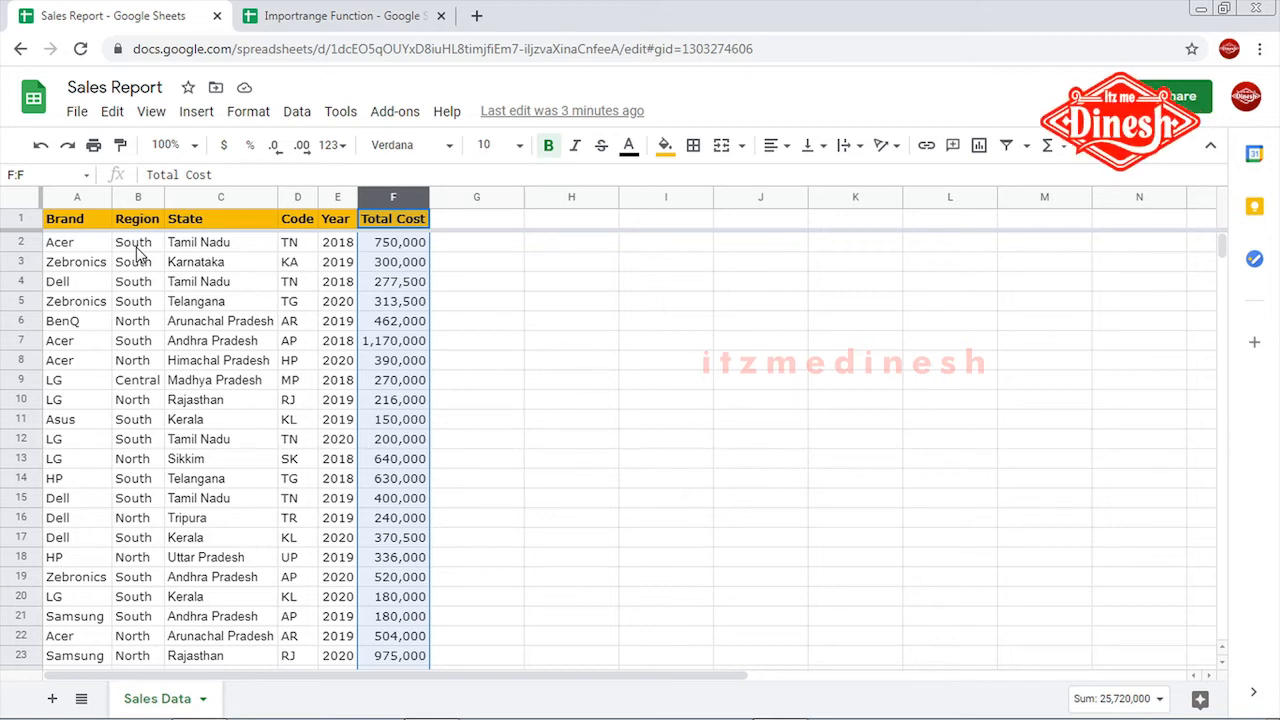
Enter the label "South Total Cost" in cell A5 of Importrange Function and widen column A to fit it.
click(300, 18)
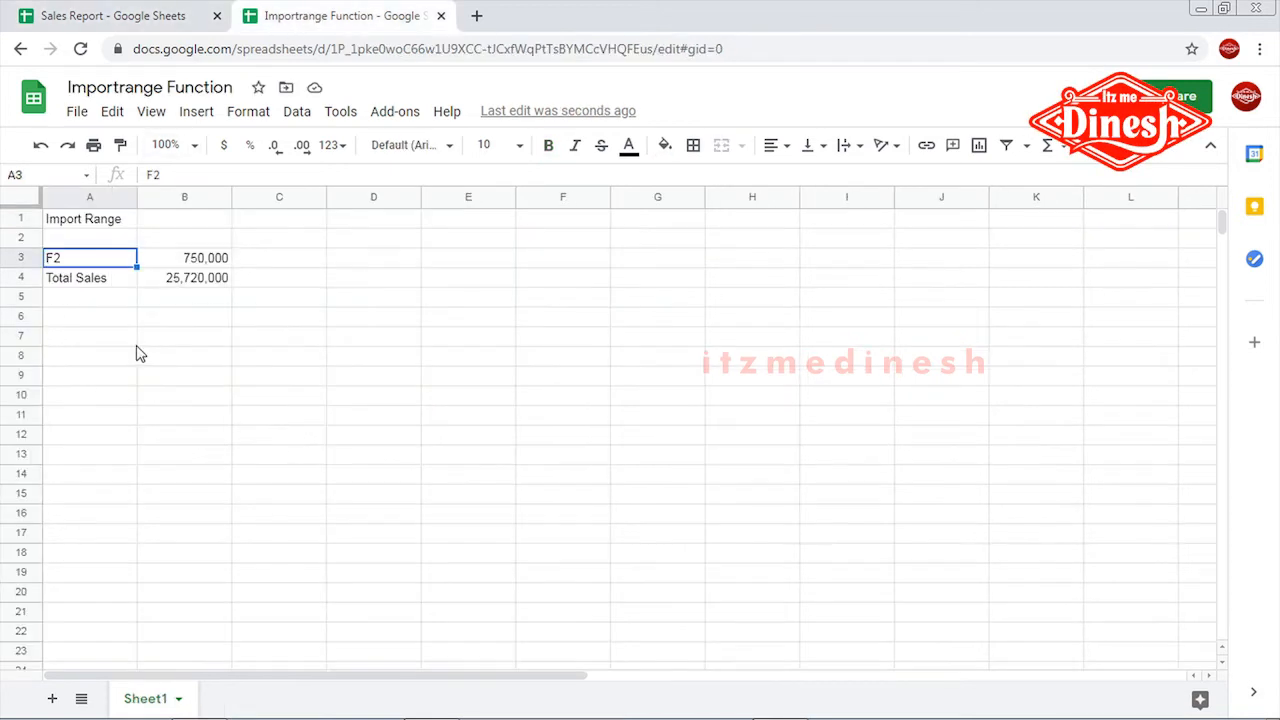
click(66, 297)
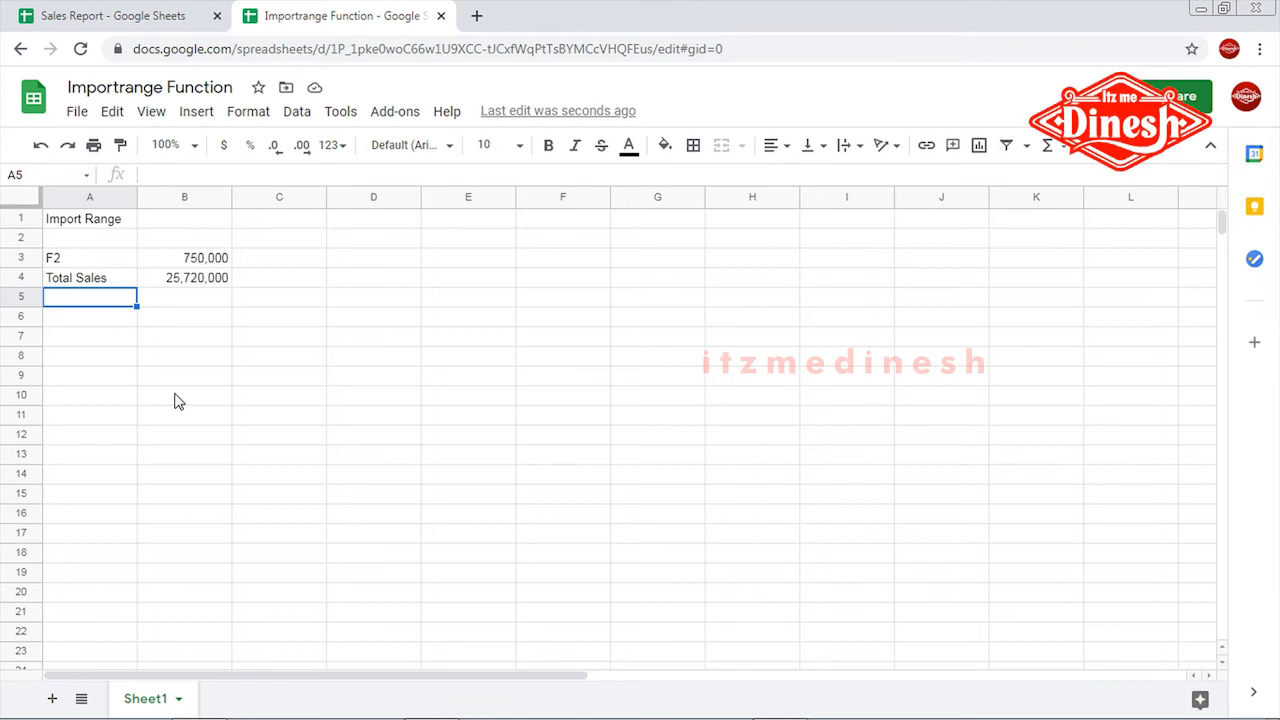
text(South T)
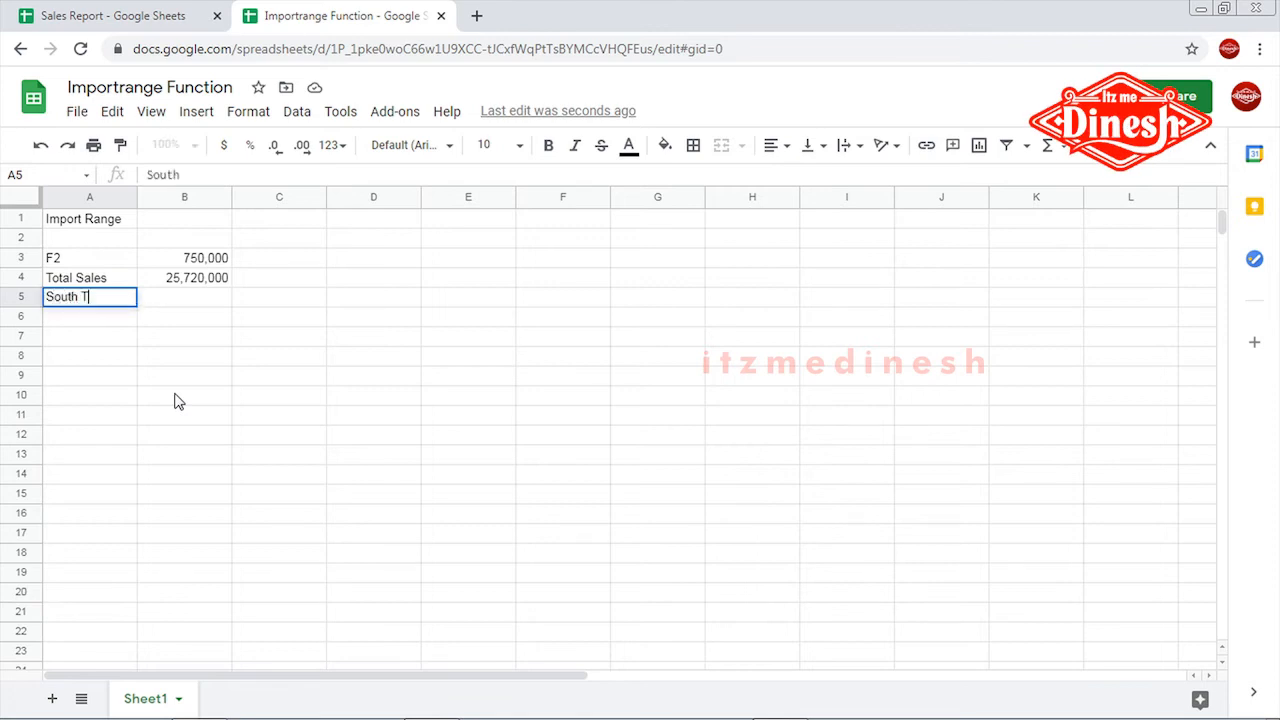
text(otal COst)
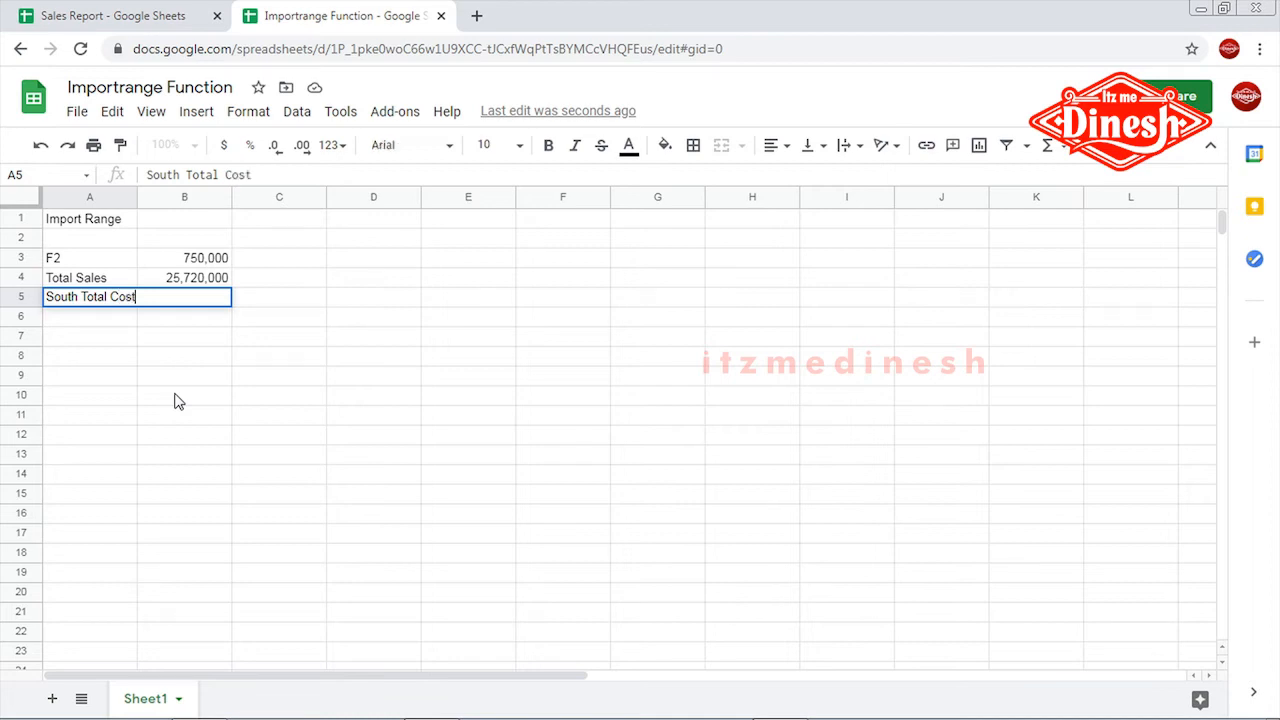
key(Tab)
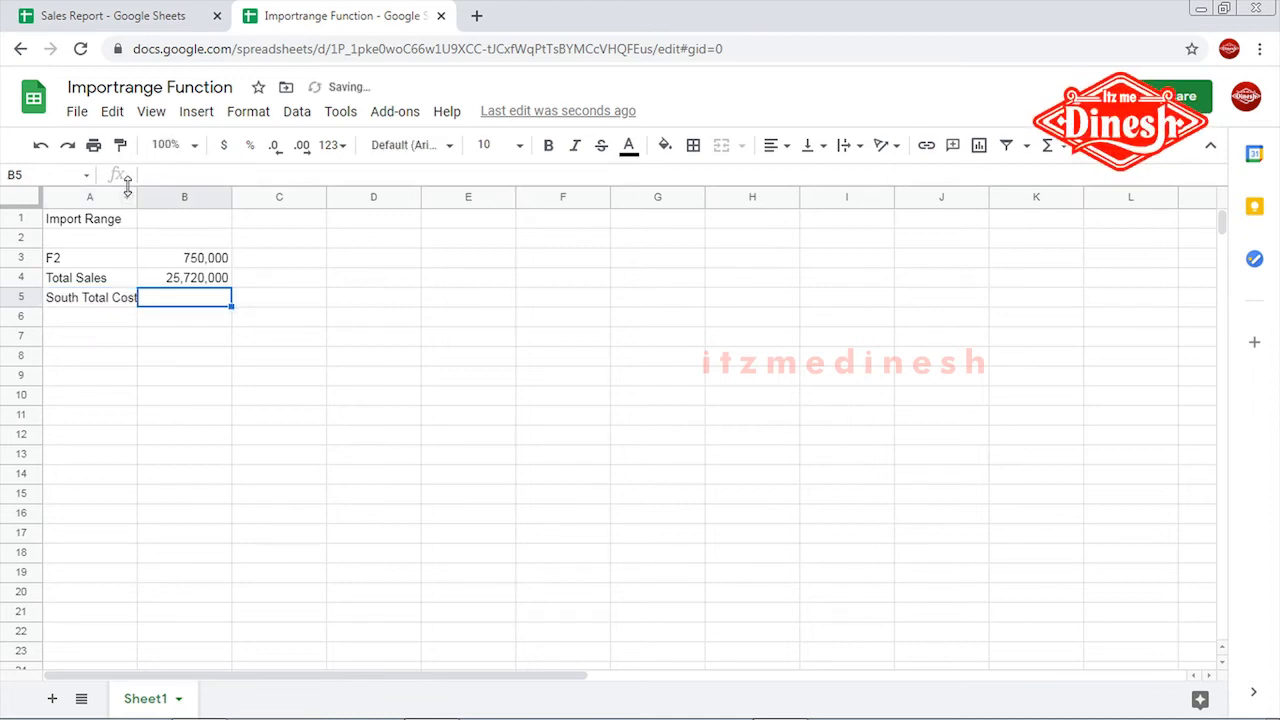
drag(140, 198, 161, 198)
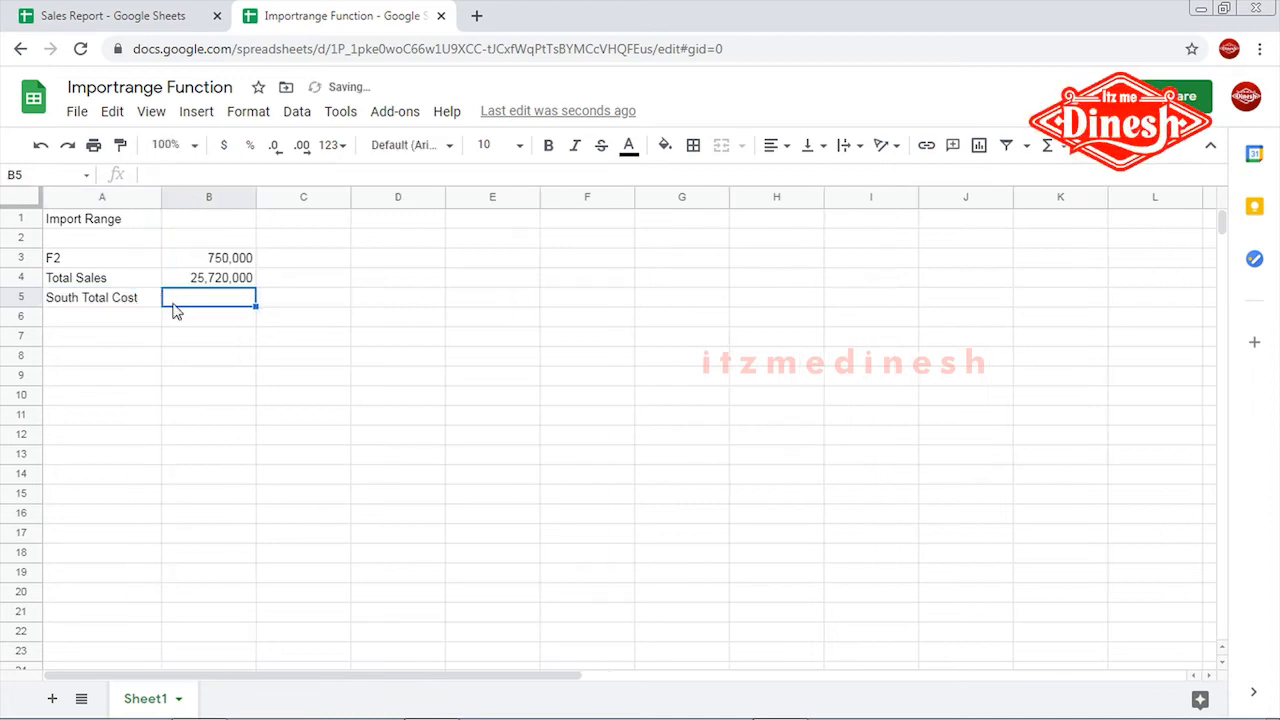
double_click(186, 297)
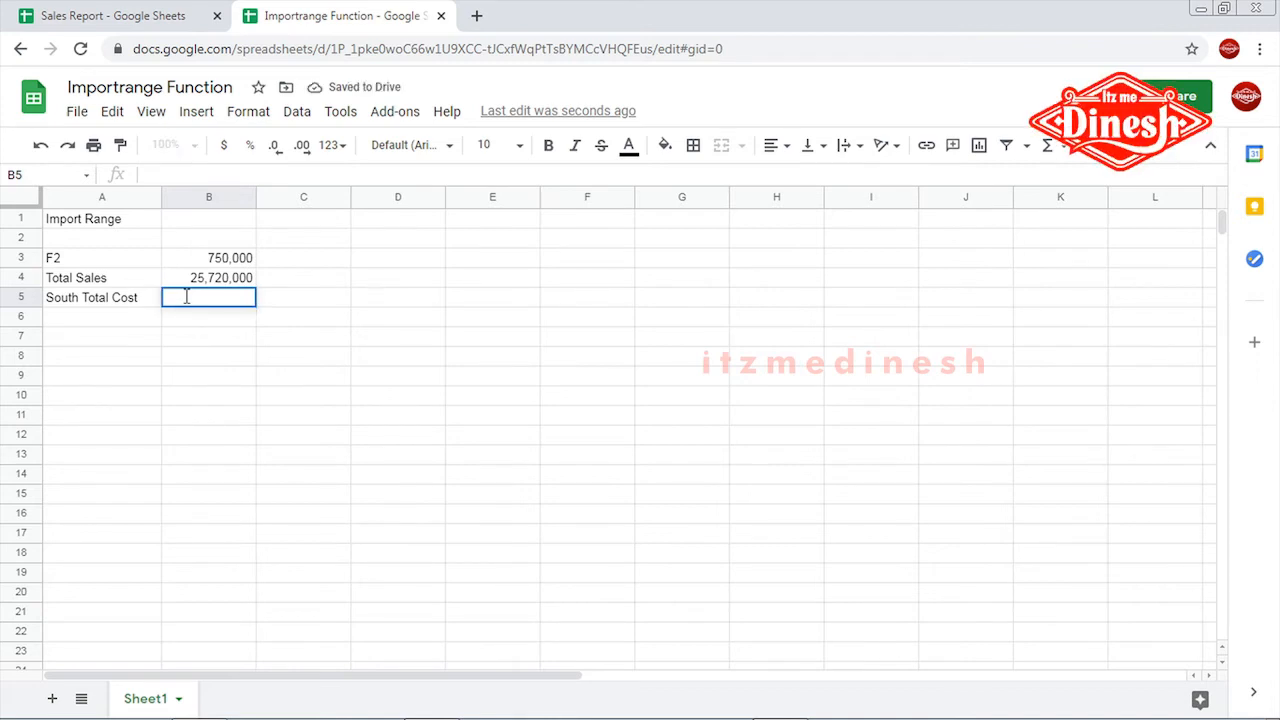
text(=su)
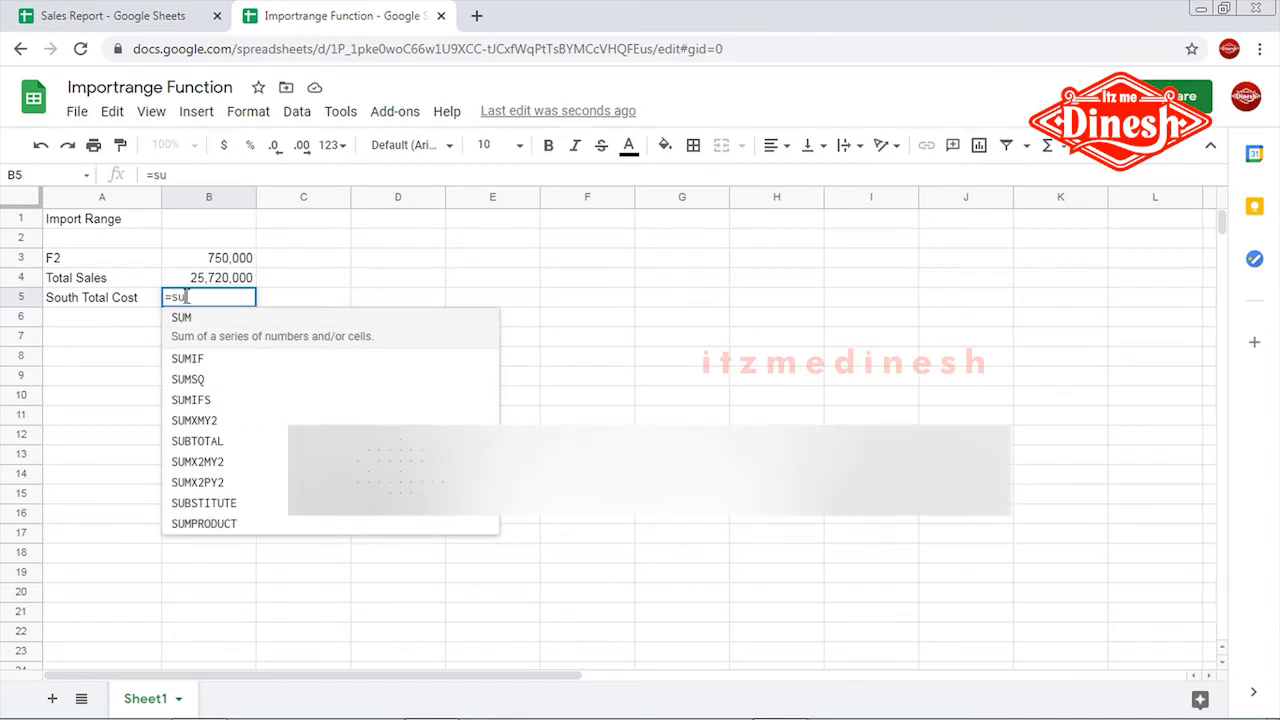
key(Escape)
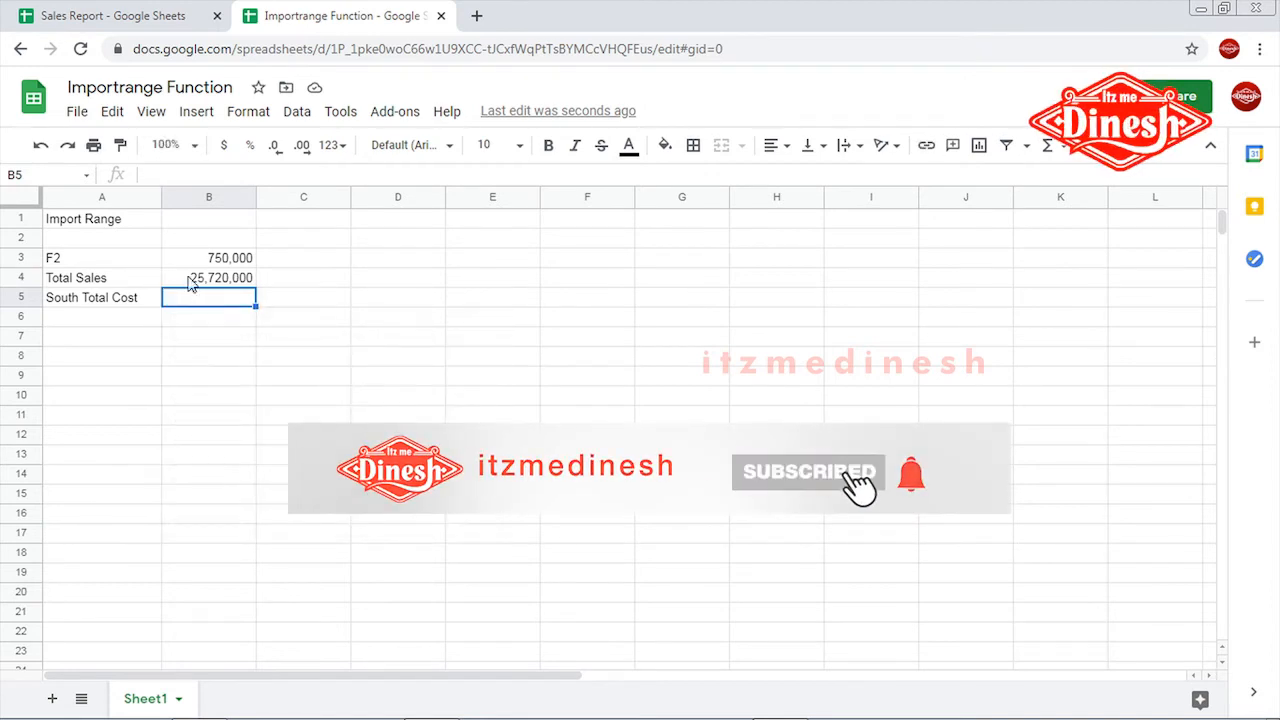
Copy only the IMPORTRANGE part of the formula in B4, leaving the original formula as it is.
click(200, 278)
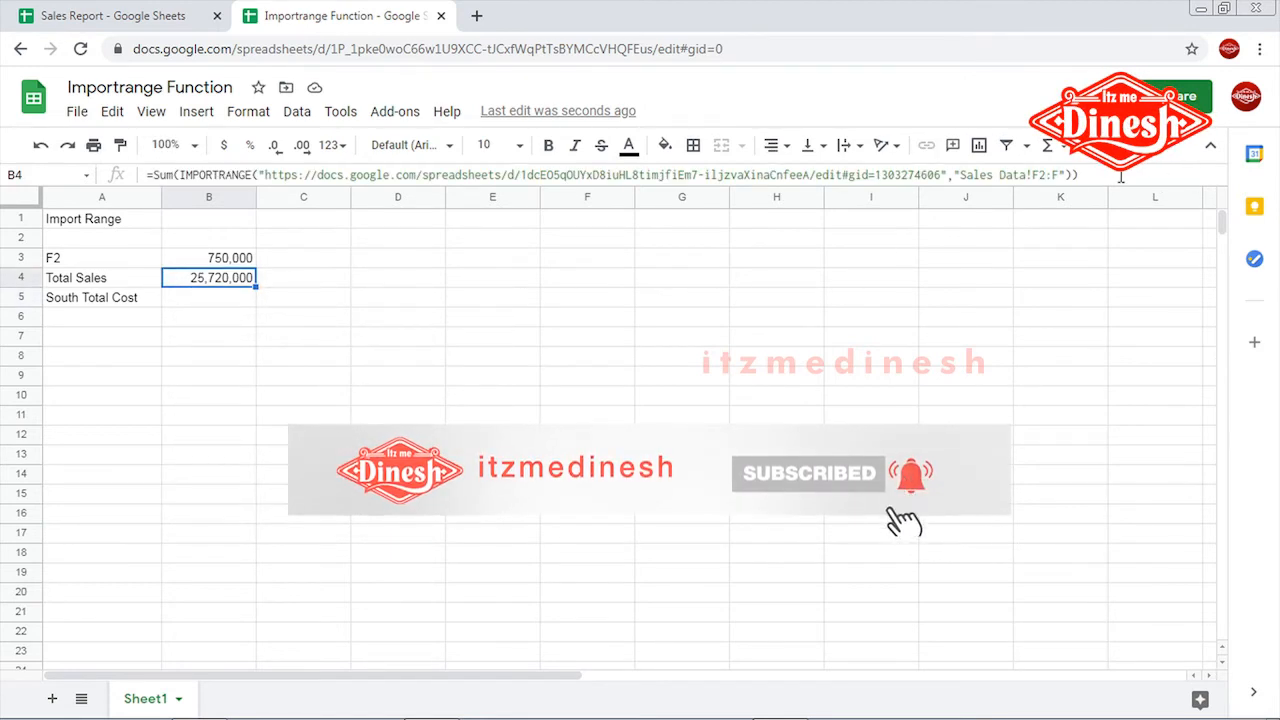
click(1121, 178)
key(ctrl+a)
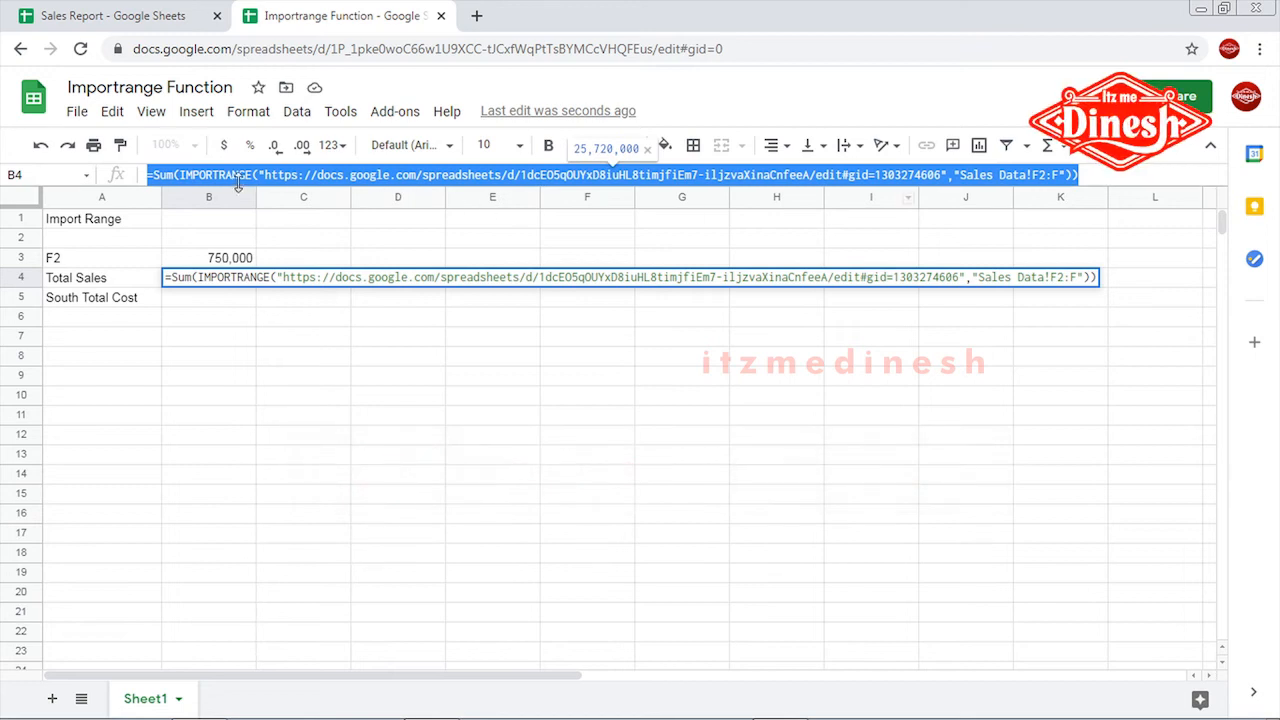
click(200, 175)
click(181, 176)
drag(179, 176, 1074, 175)
key(ctrl+c)
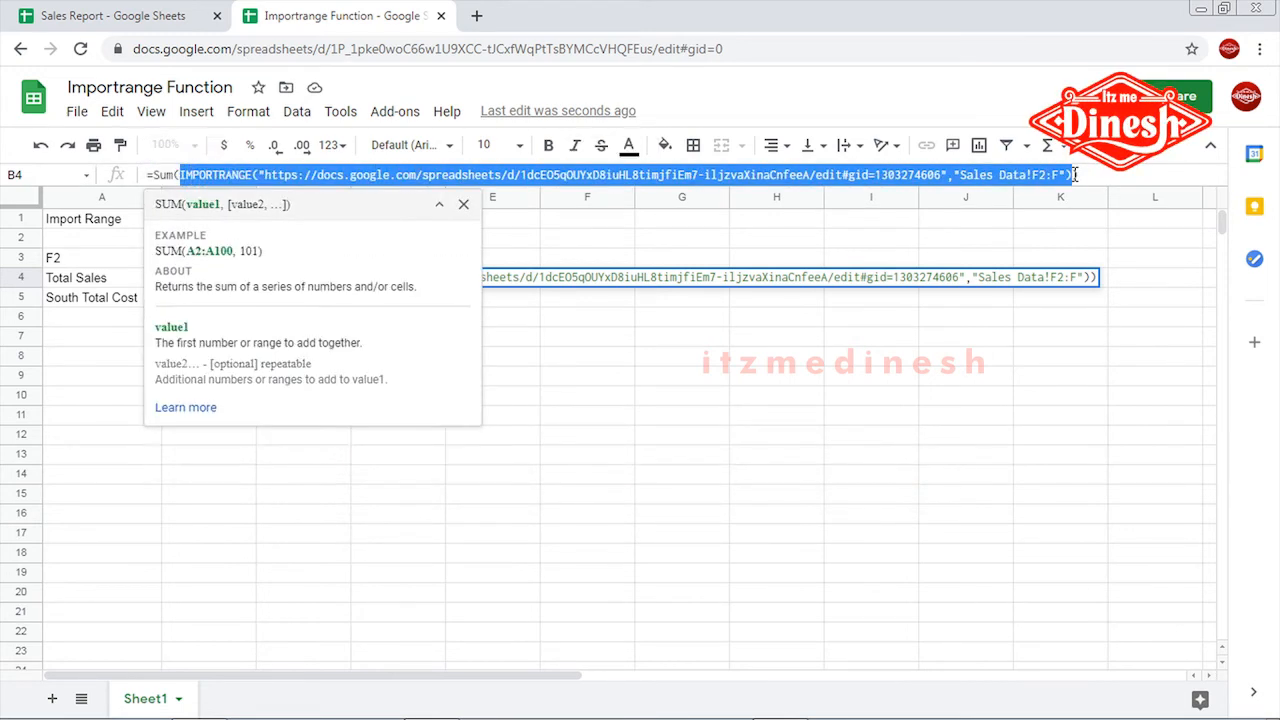
click(797, 440)
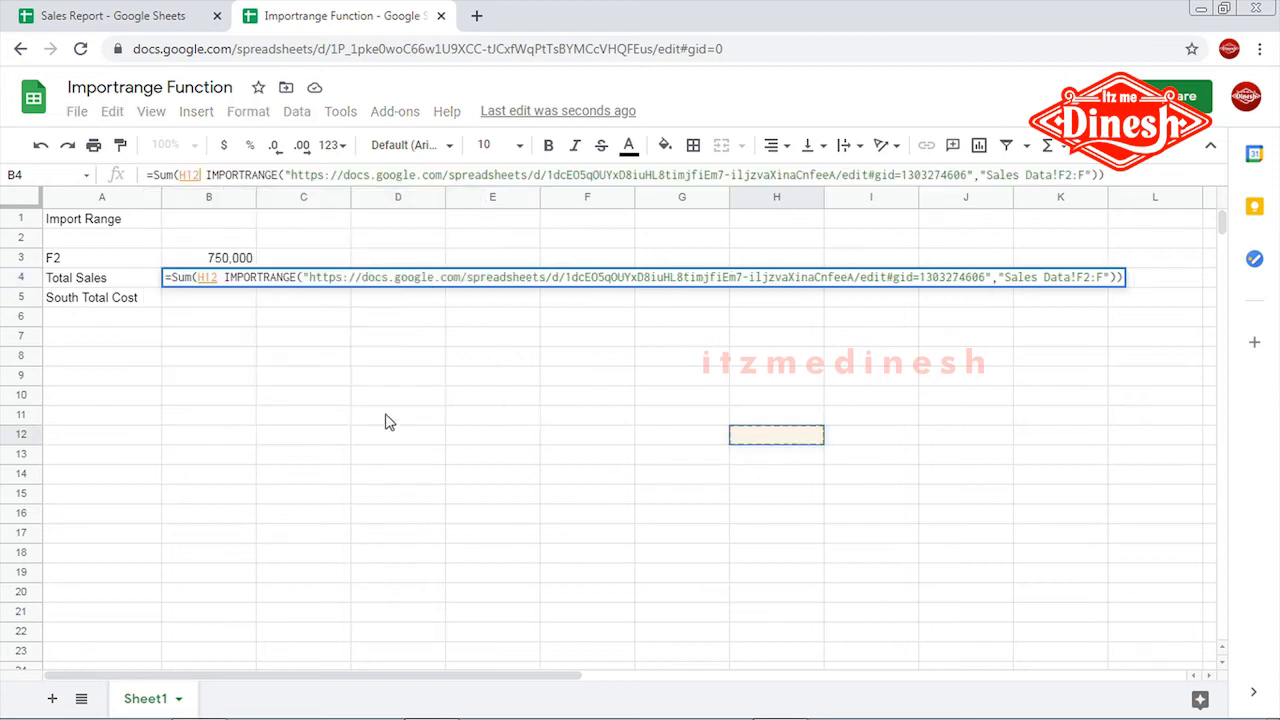
key(Escape)
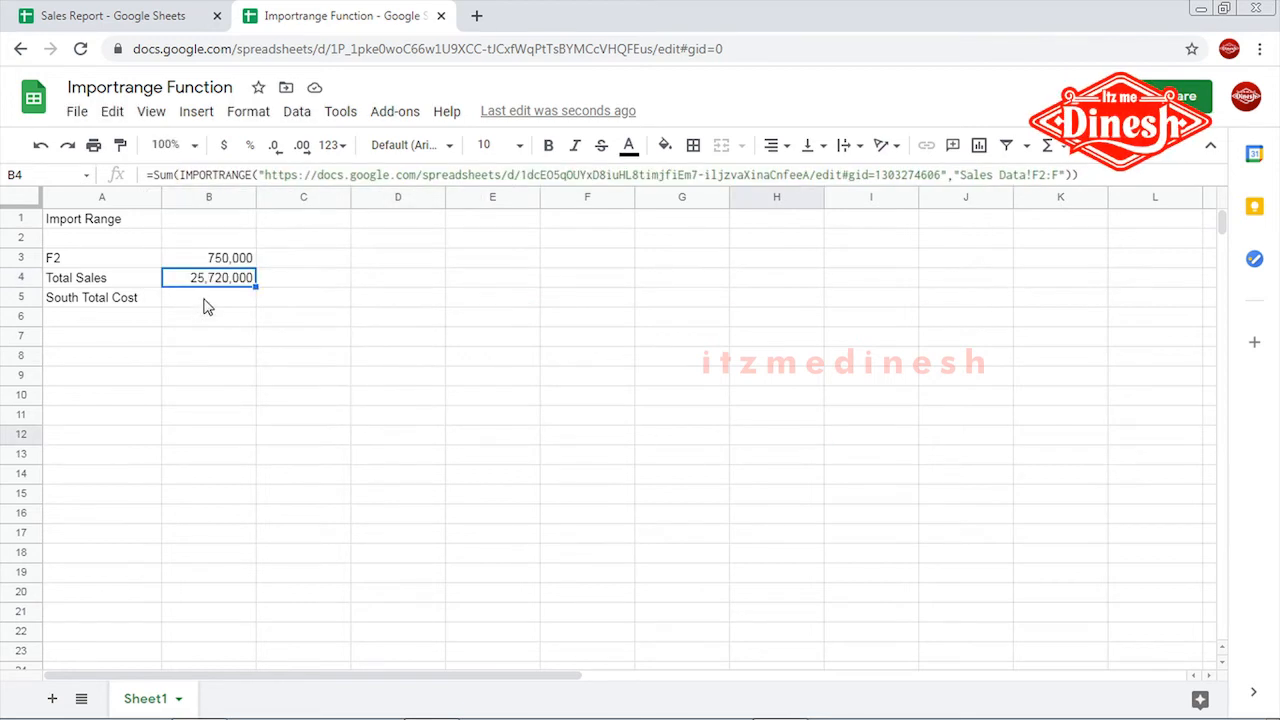
Start a SUMPRODUCT formula in cell B5 with the copied IMPORTRANGE of Sales Data!F2:F as its first array.
click(206, 307)
double_click(205, 298)
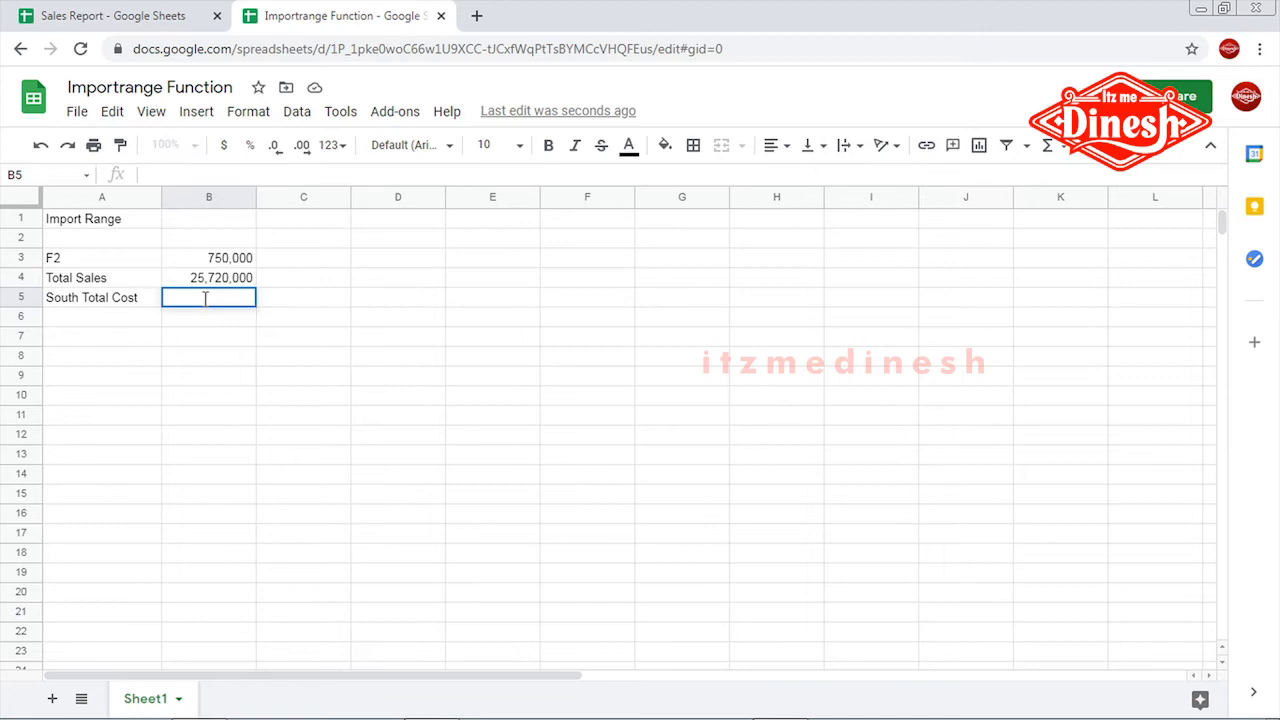
text(=sumpr)
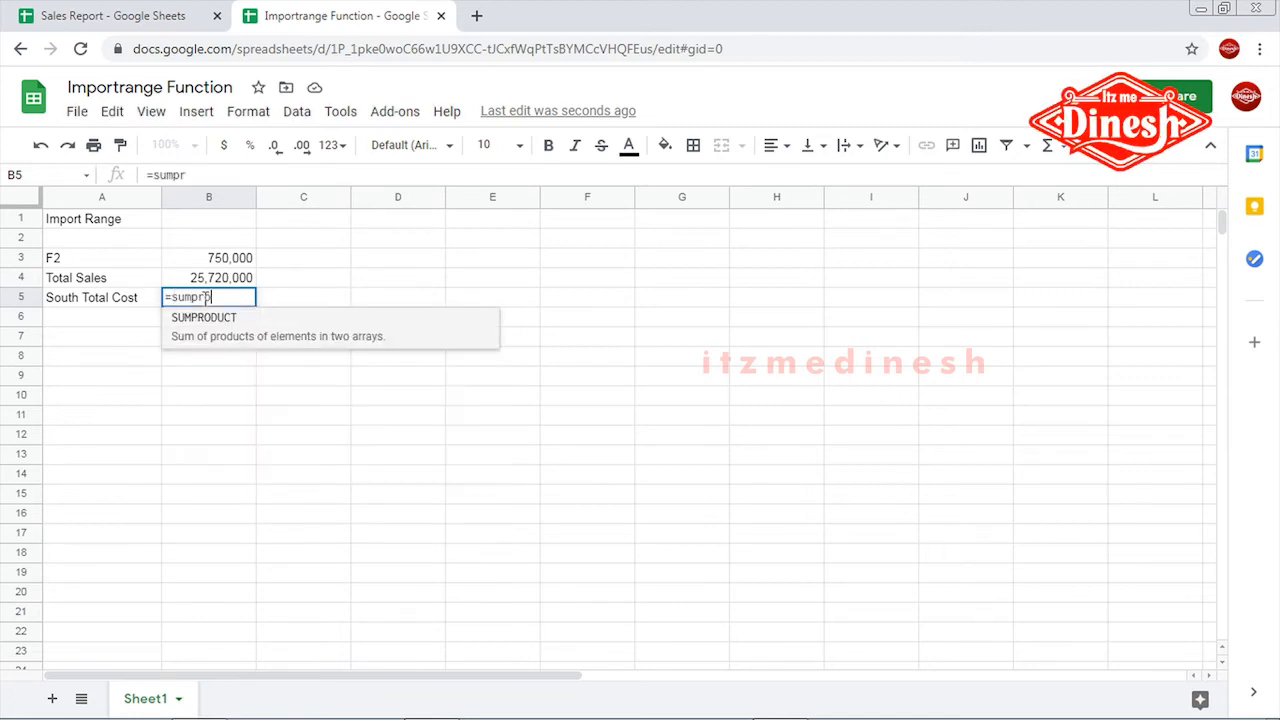
text(o)
key(Tab)
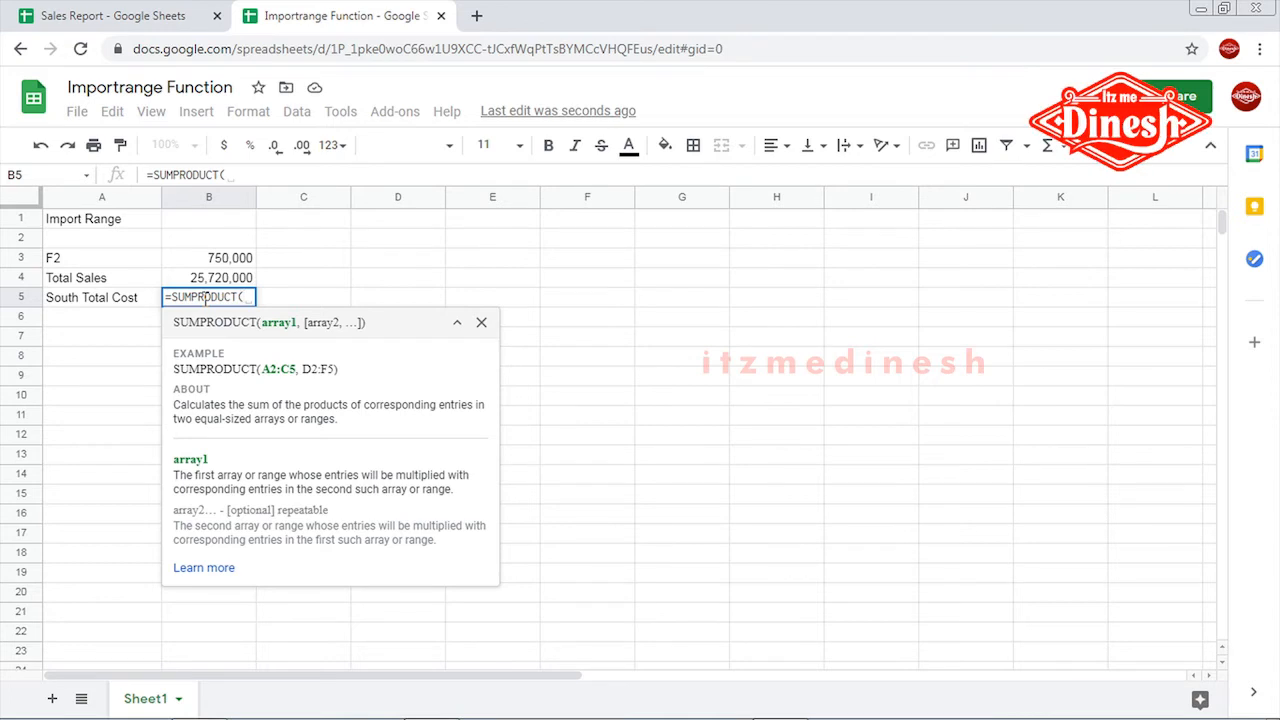
key(ctrl+v)
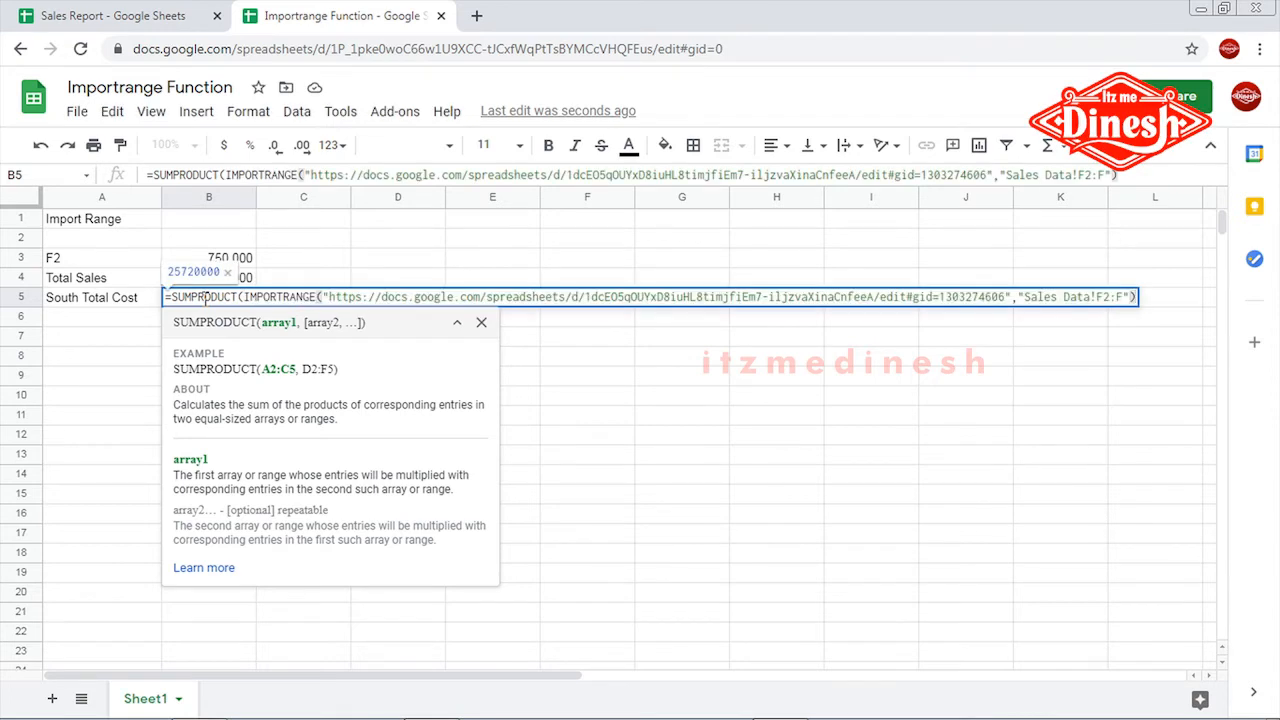
text(,)
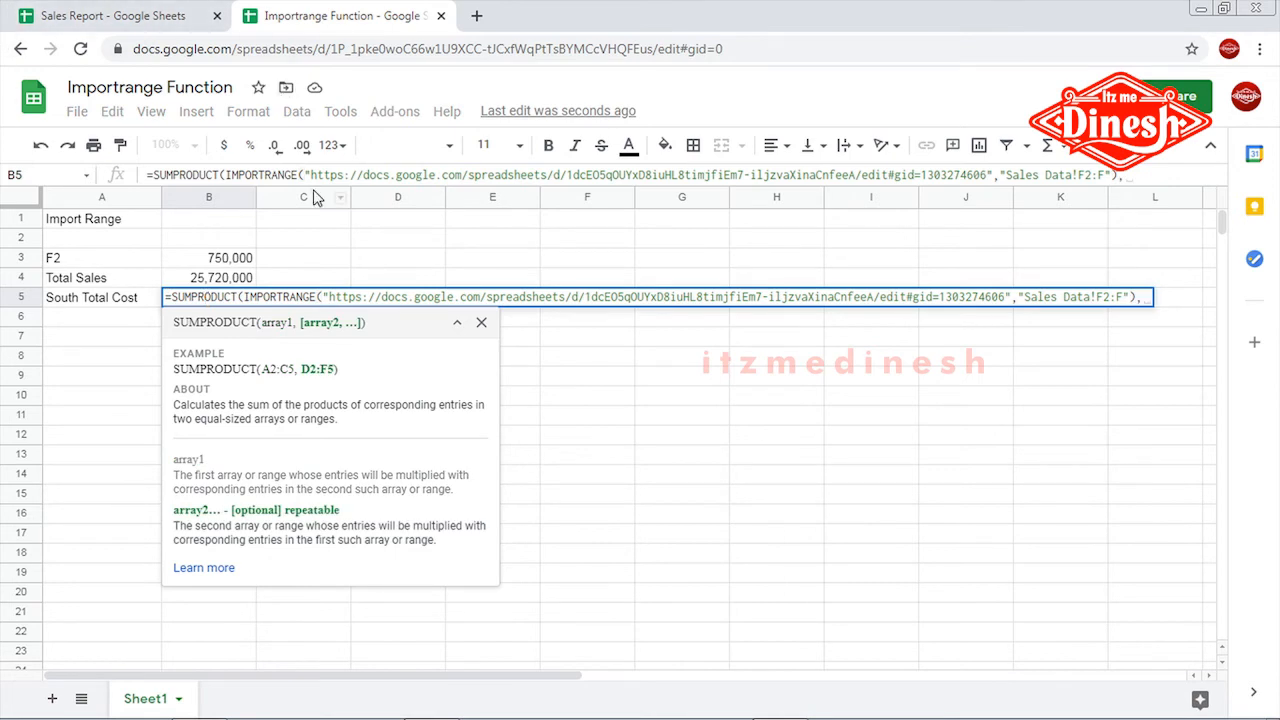
Enlarge the formula bar and add the copied IMPORTRANGE again as the second SUMPRODUCT array.
key(ctrl+shift+u)
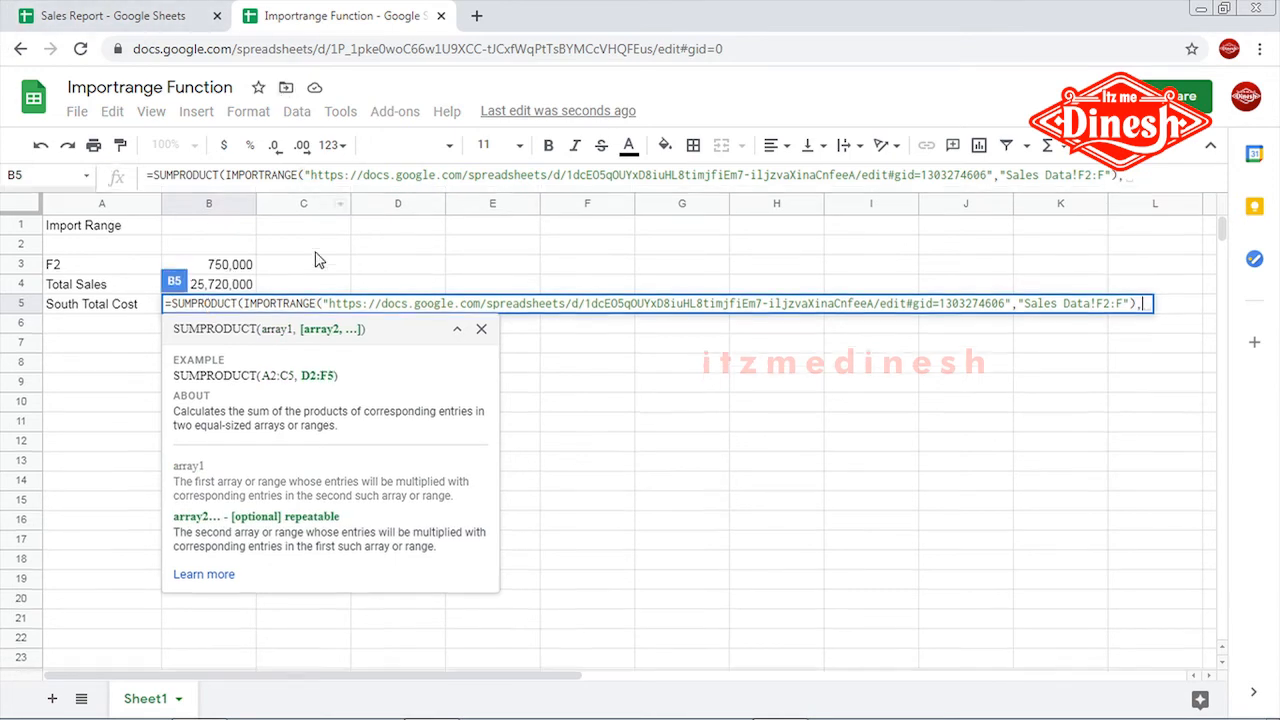
click(1130, 176)
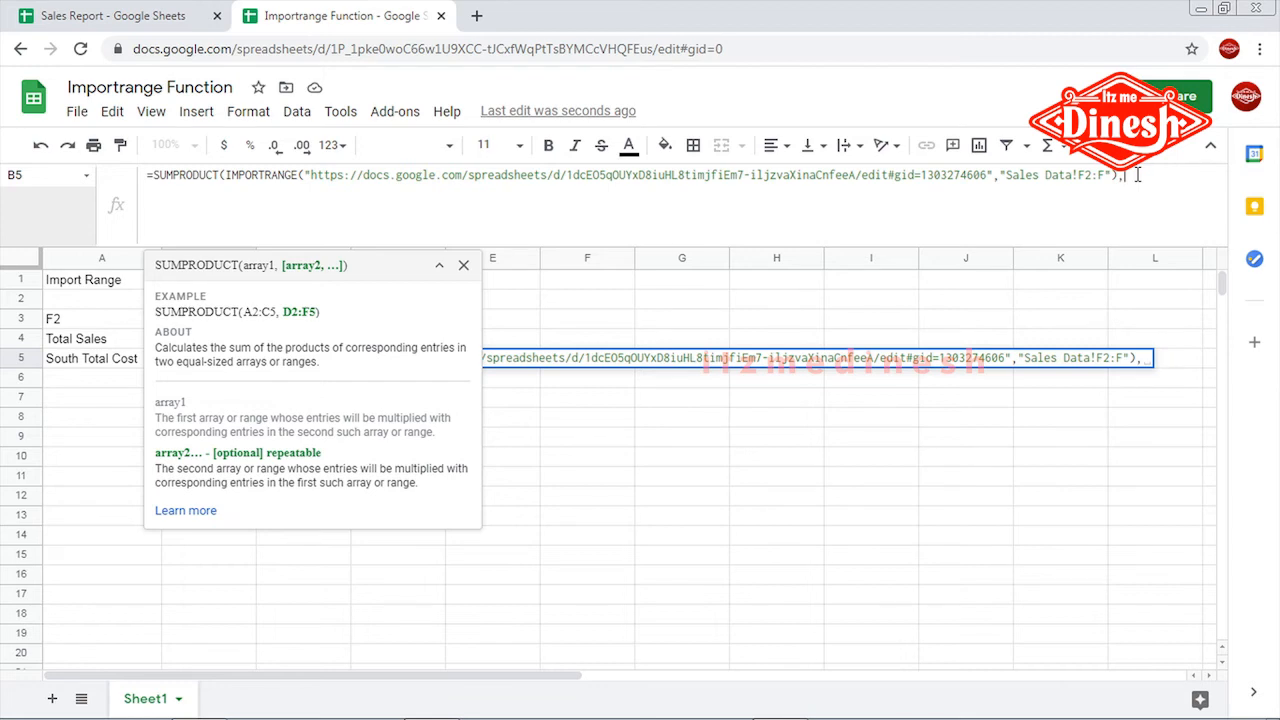
key(ctrl+v)
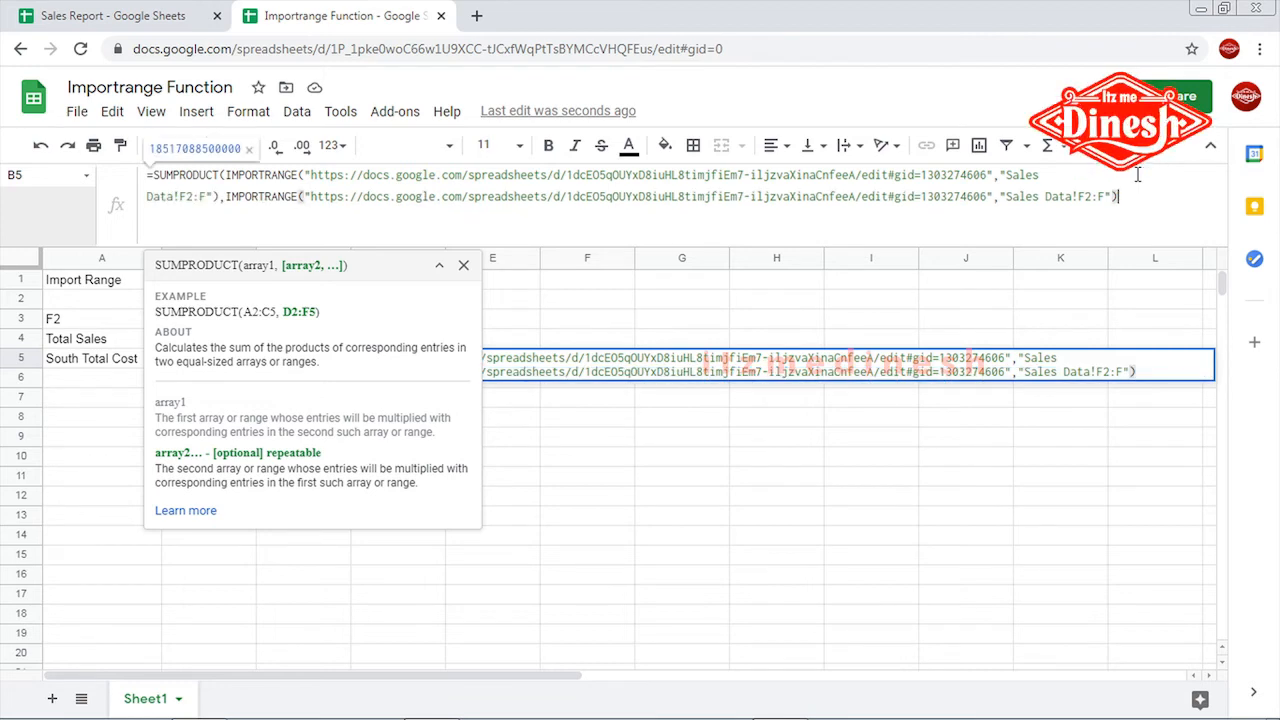
Check the Region column's letter in Sales Report and change the second IMPORTRANGE's range in B5 to Sales Data!B2:B.
click(130, 17)
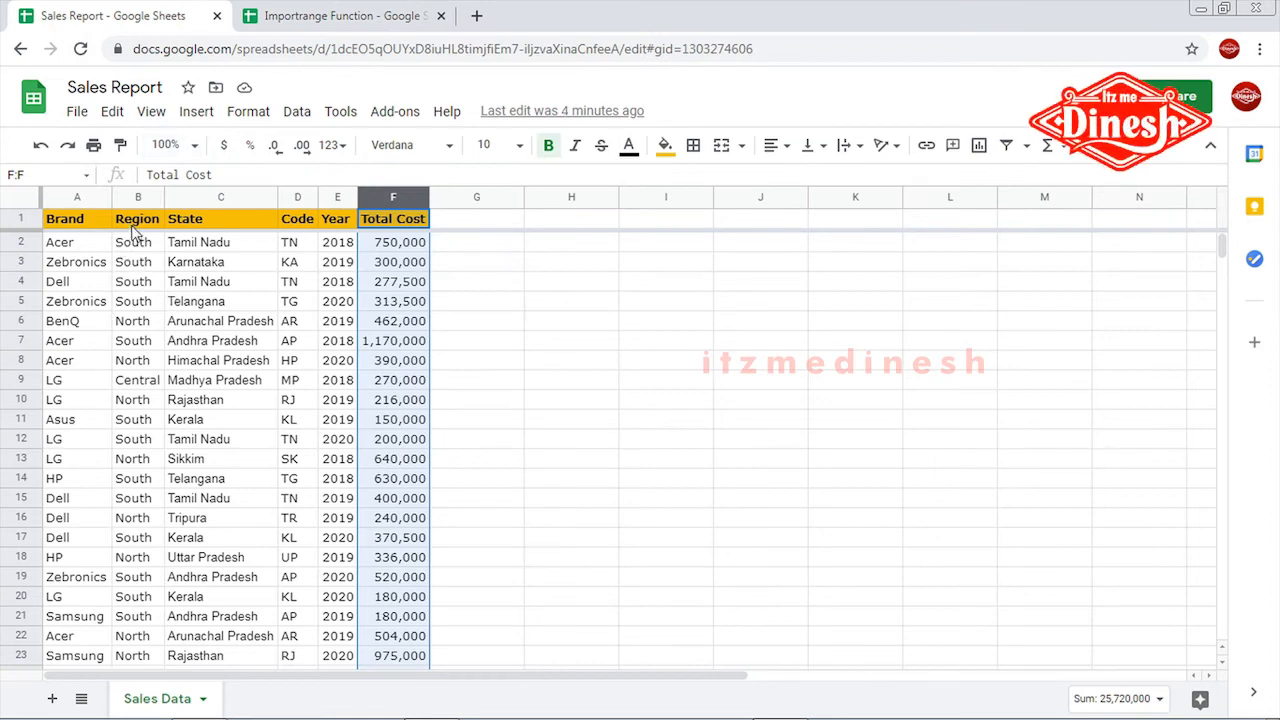
click(316, 17)
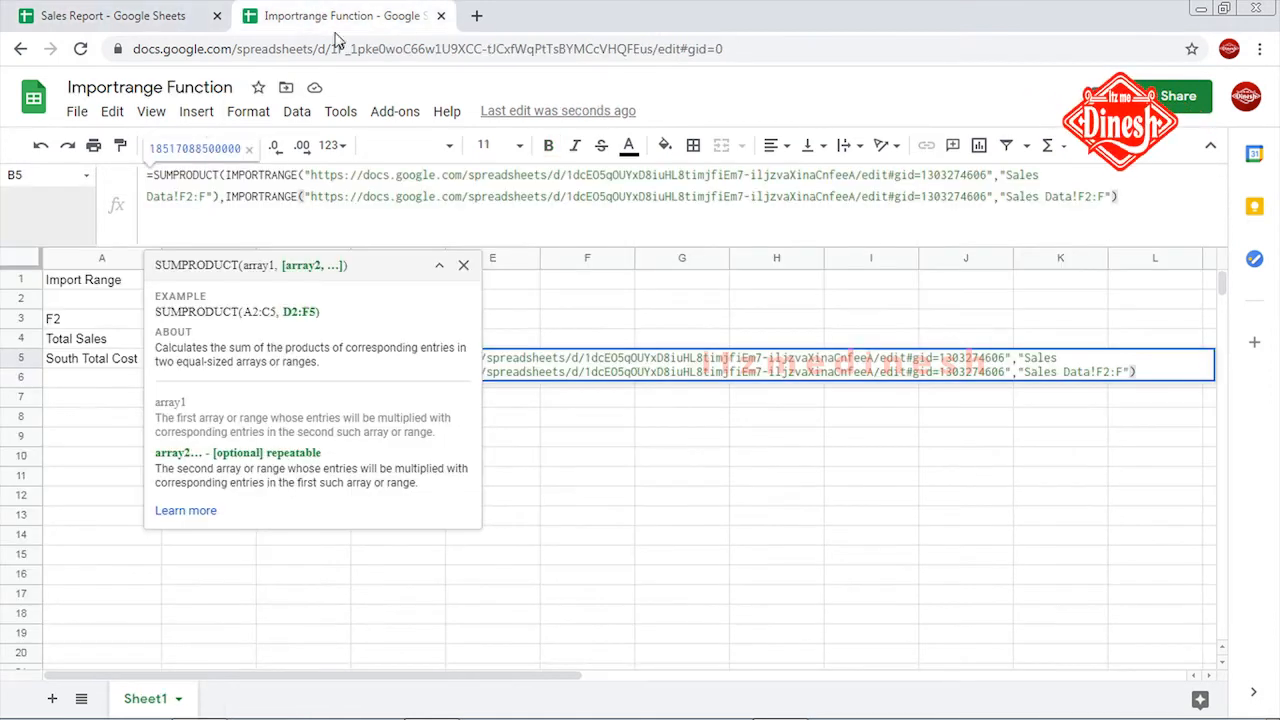
click(1086, 195)
key(BackSpace)
text(B)
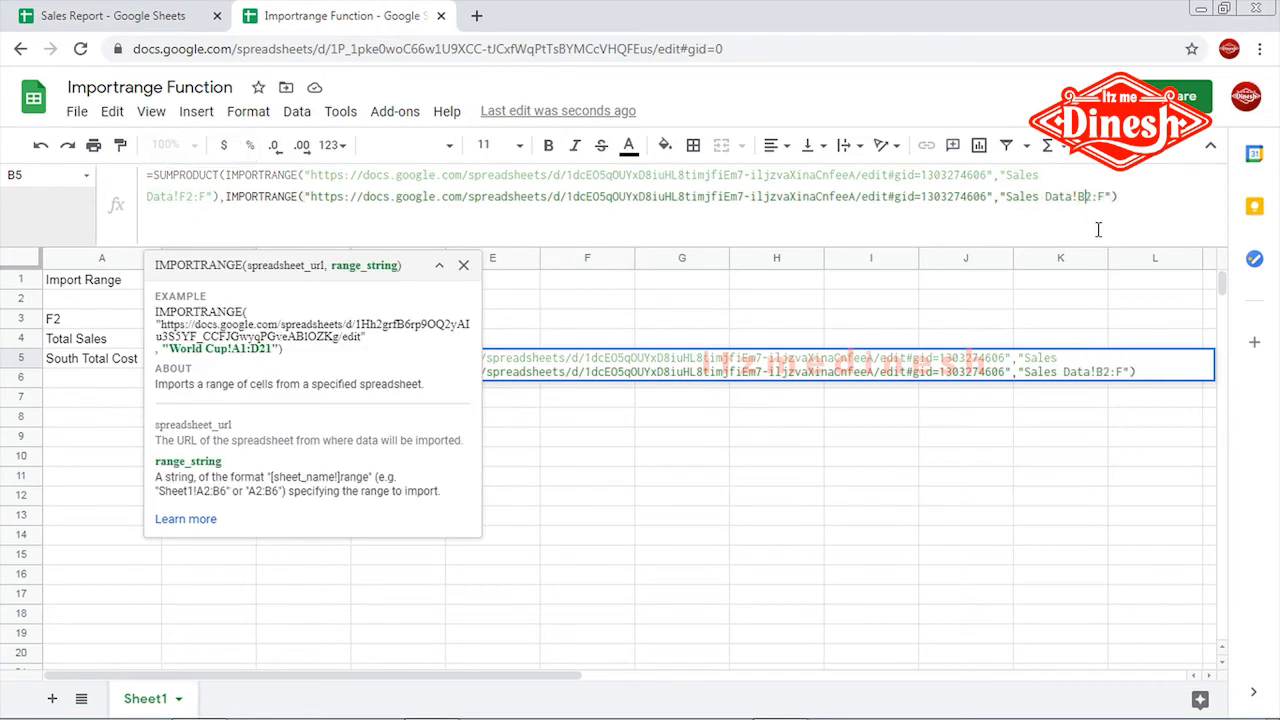
key(Right)
key(Right)
key(Right)
text(B)
key(Right)
key(Right)
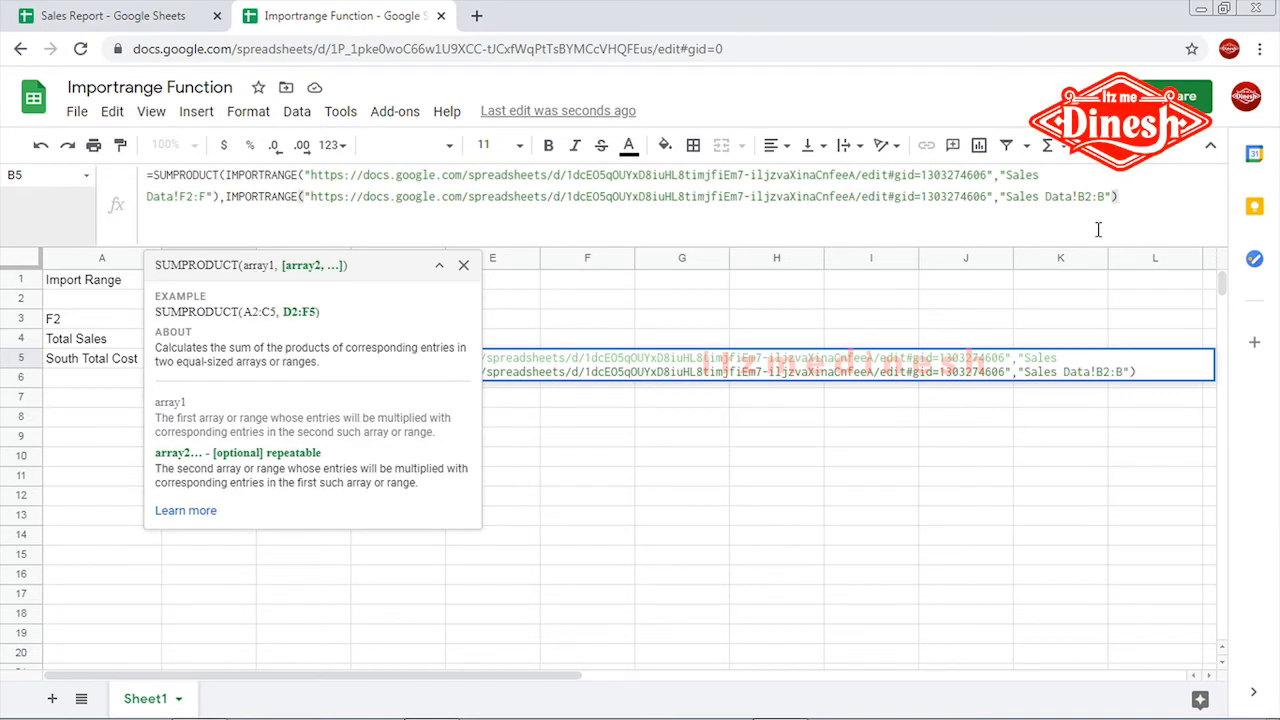
Complete the B5 formula with the condition ="South" on the second array, enter it and select the resulting cell.
text(=)
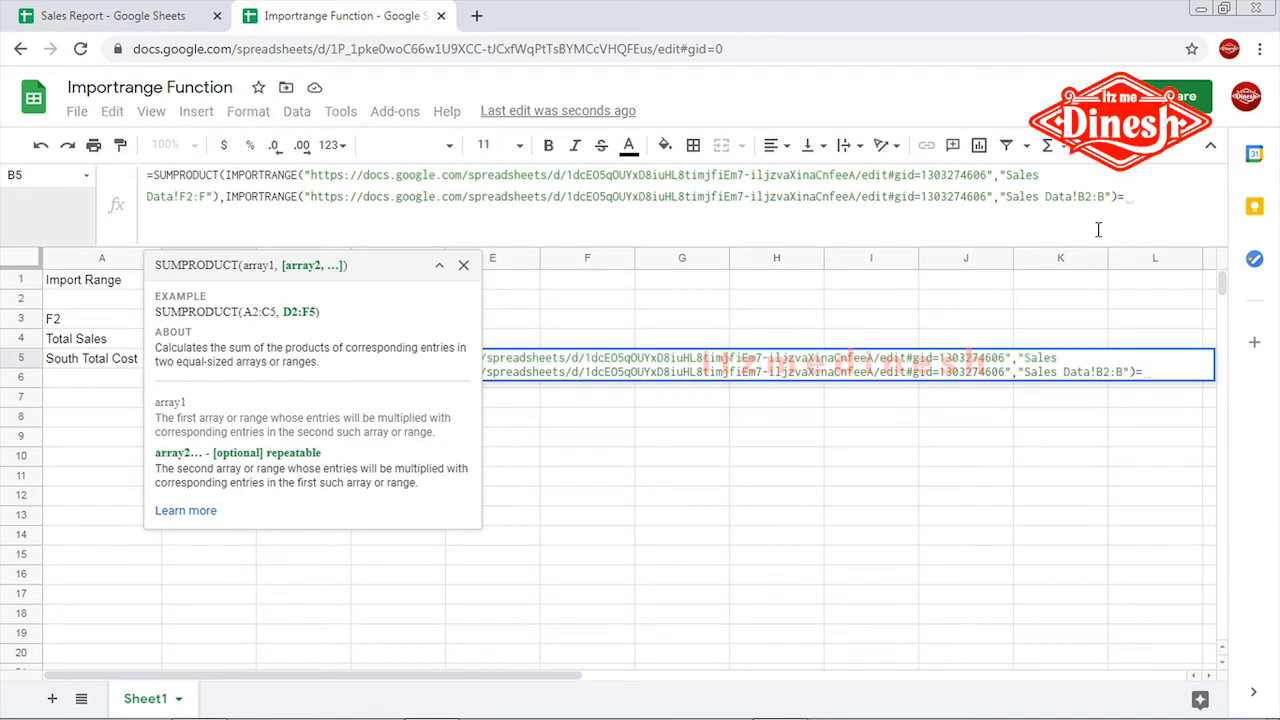
text("S)
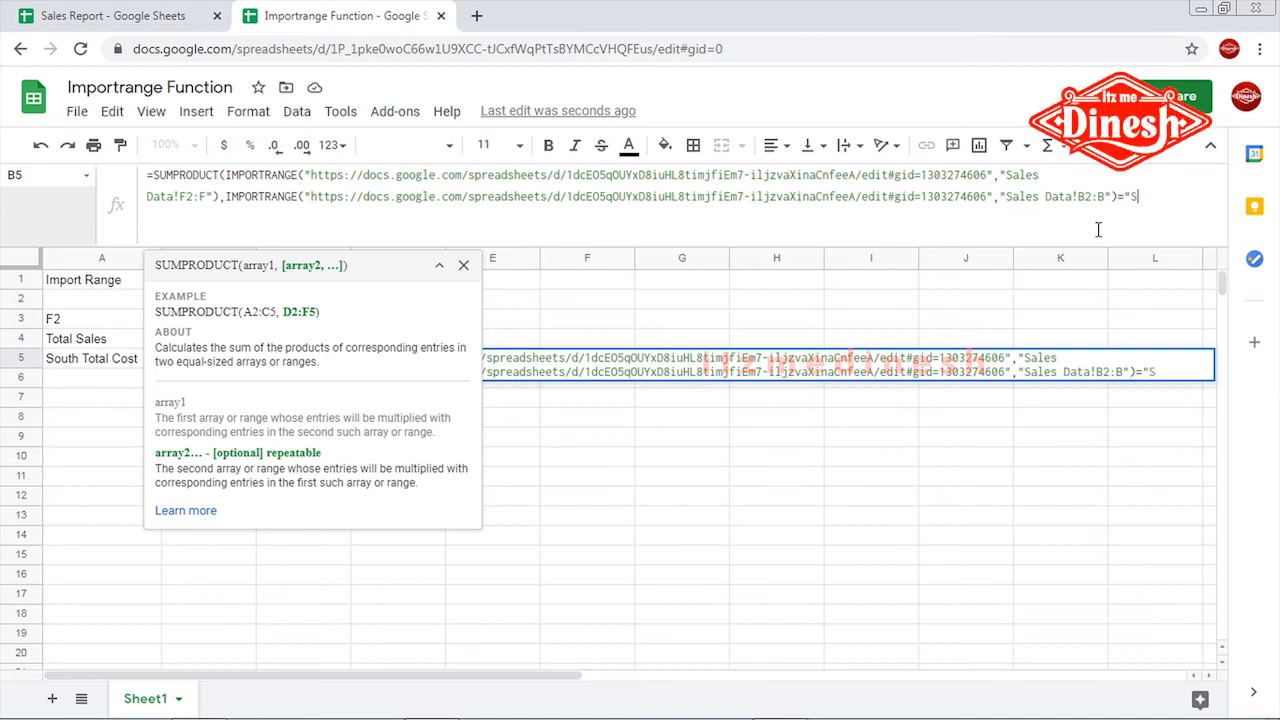
text(outh"))
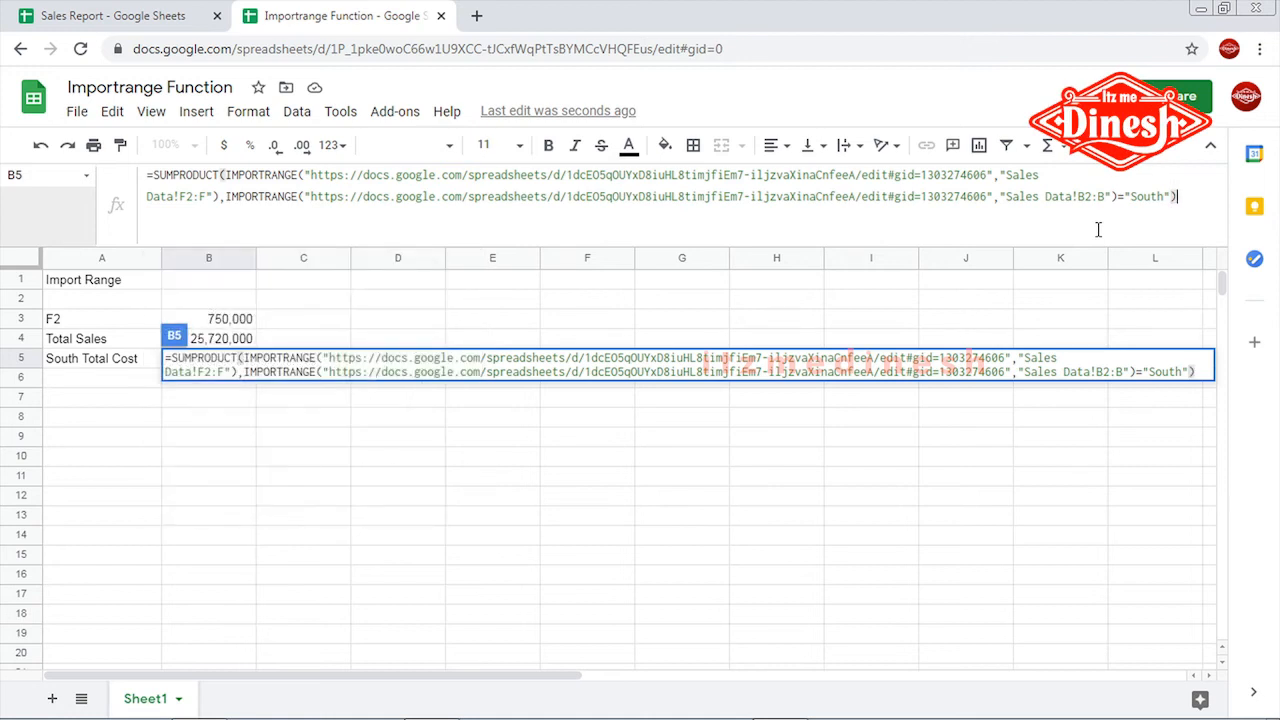
key(Return)
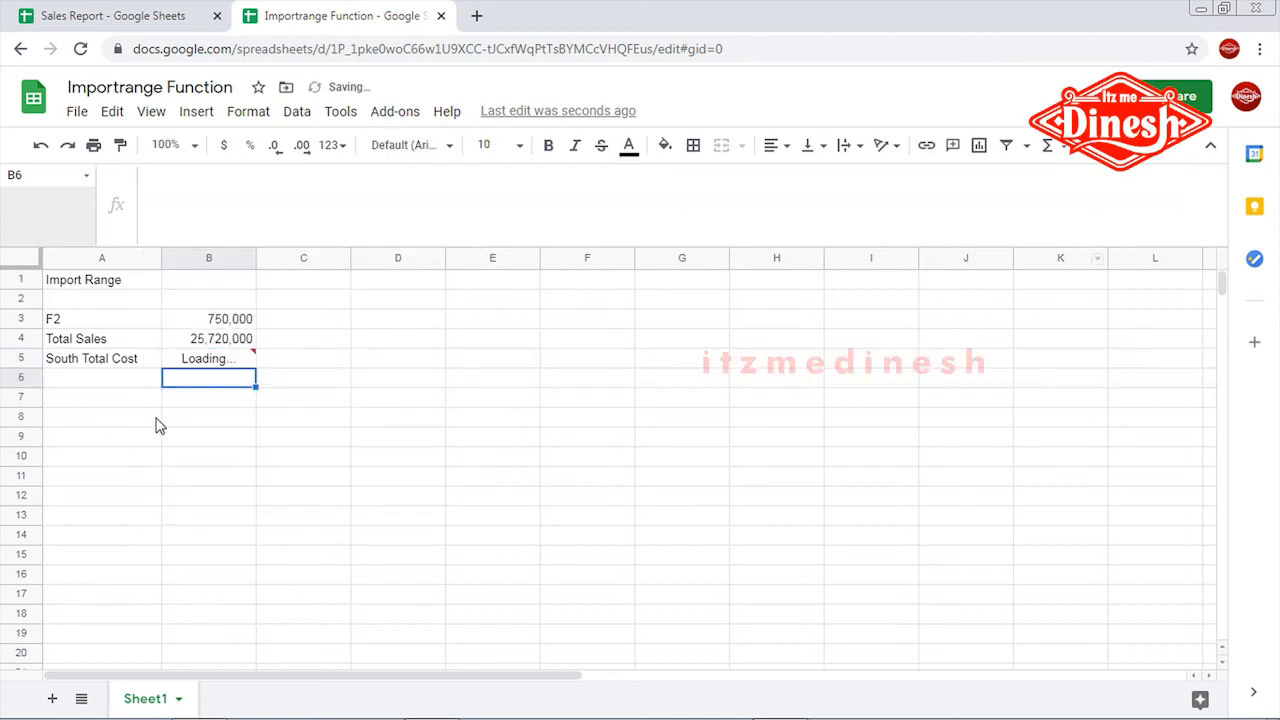
click(228, 360)
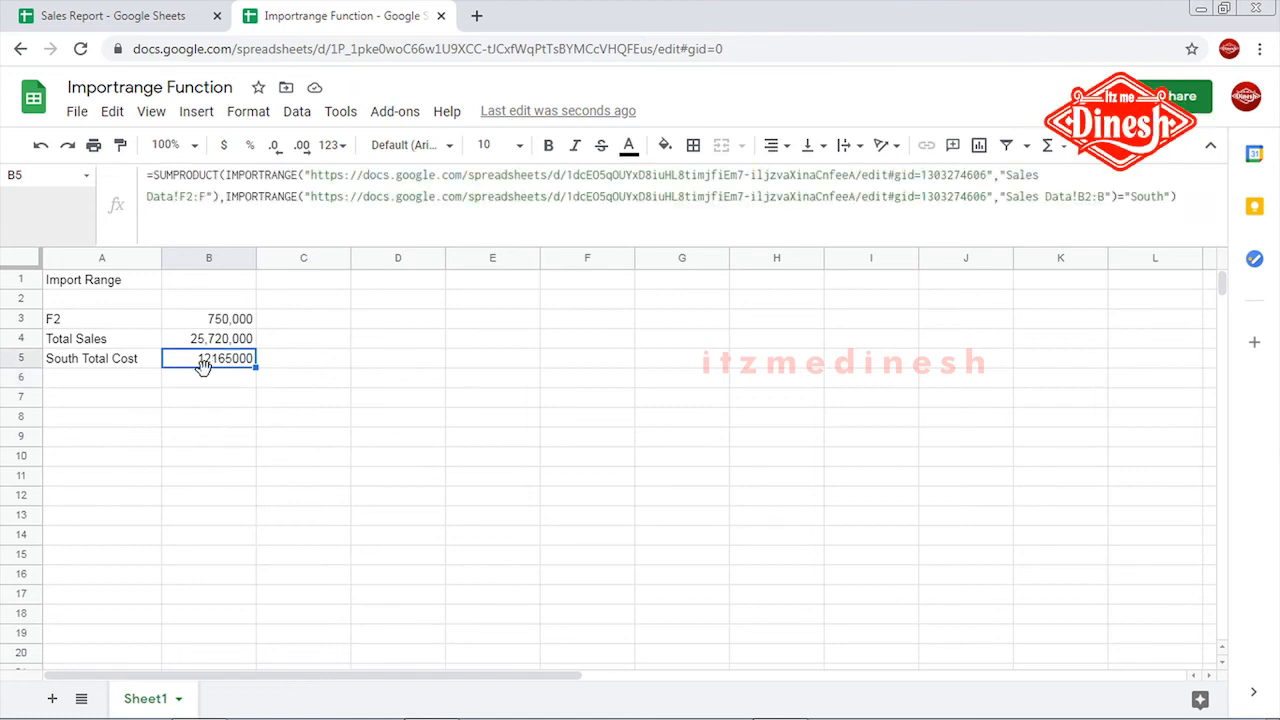
Enter the header "Region" in A7 and list South, North, East, West and Central in A8:A12.
click(80, 398)
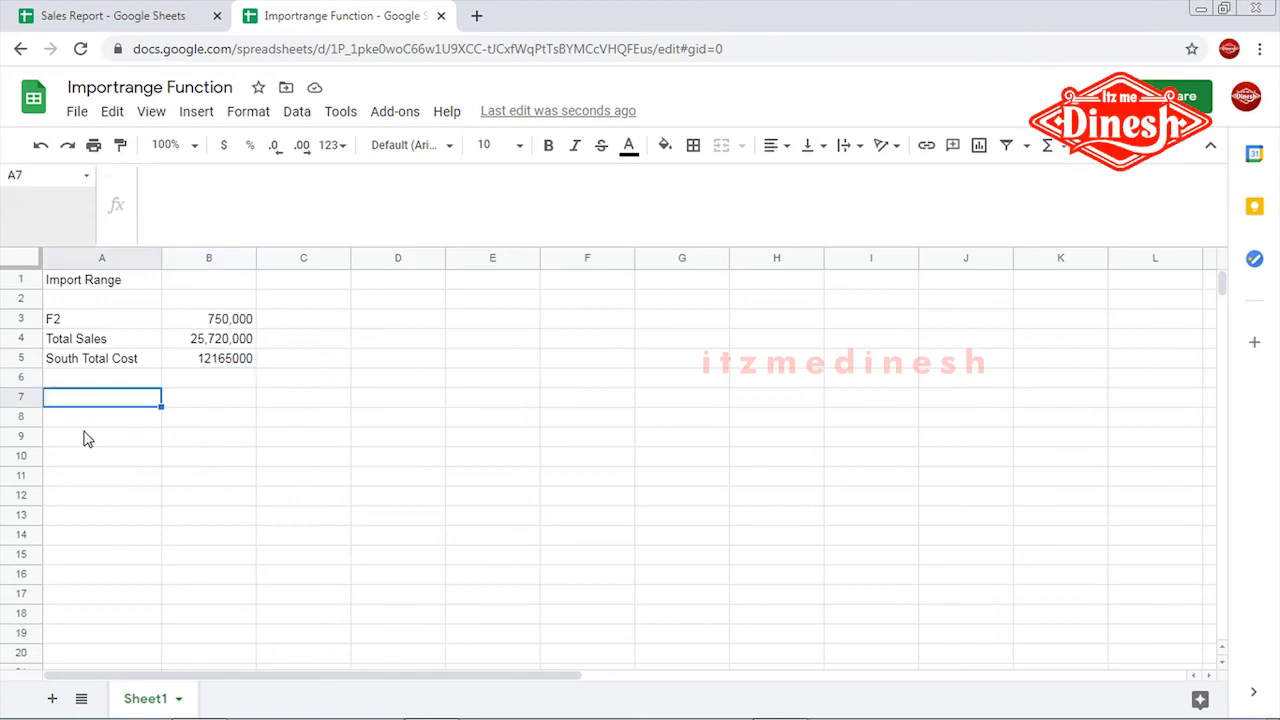
text(Region)
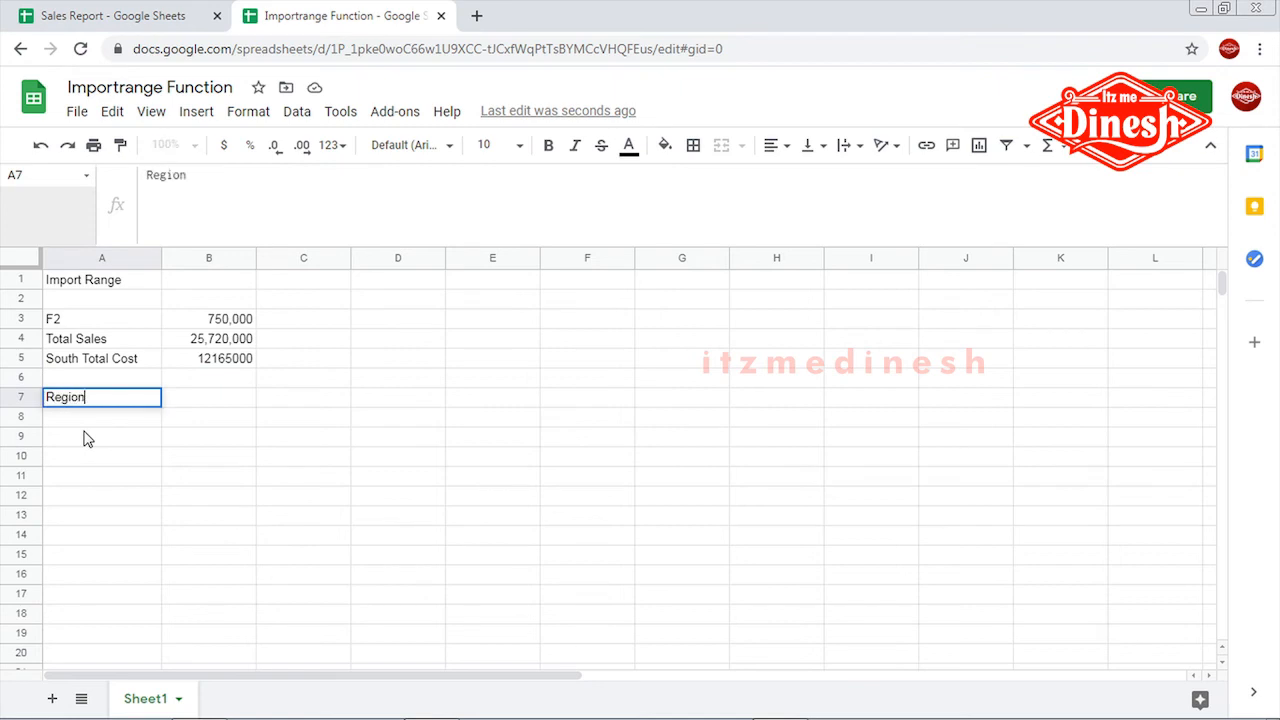
key(Return)
text(South)
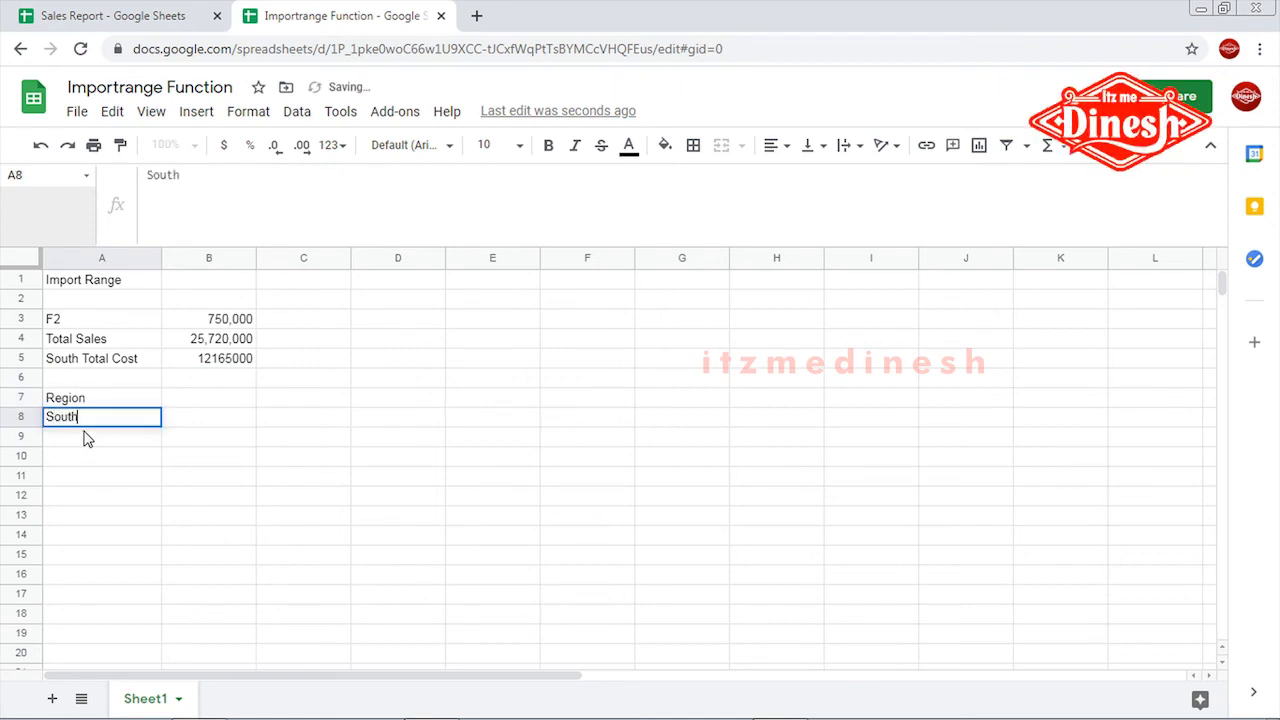
key(Return)
text(North)
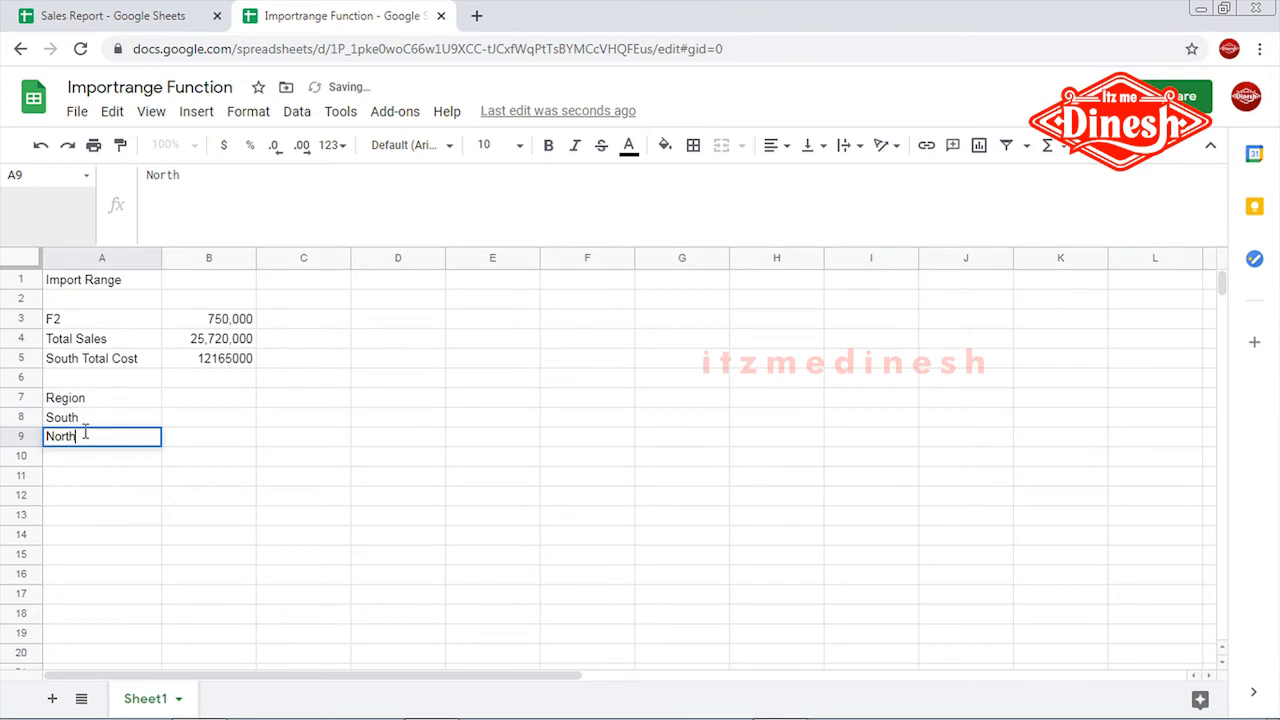
key(Return)
text(Eas)
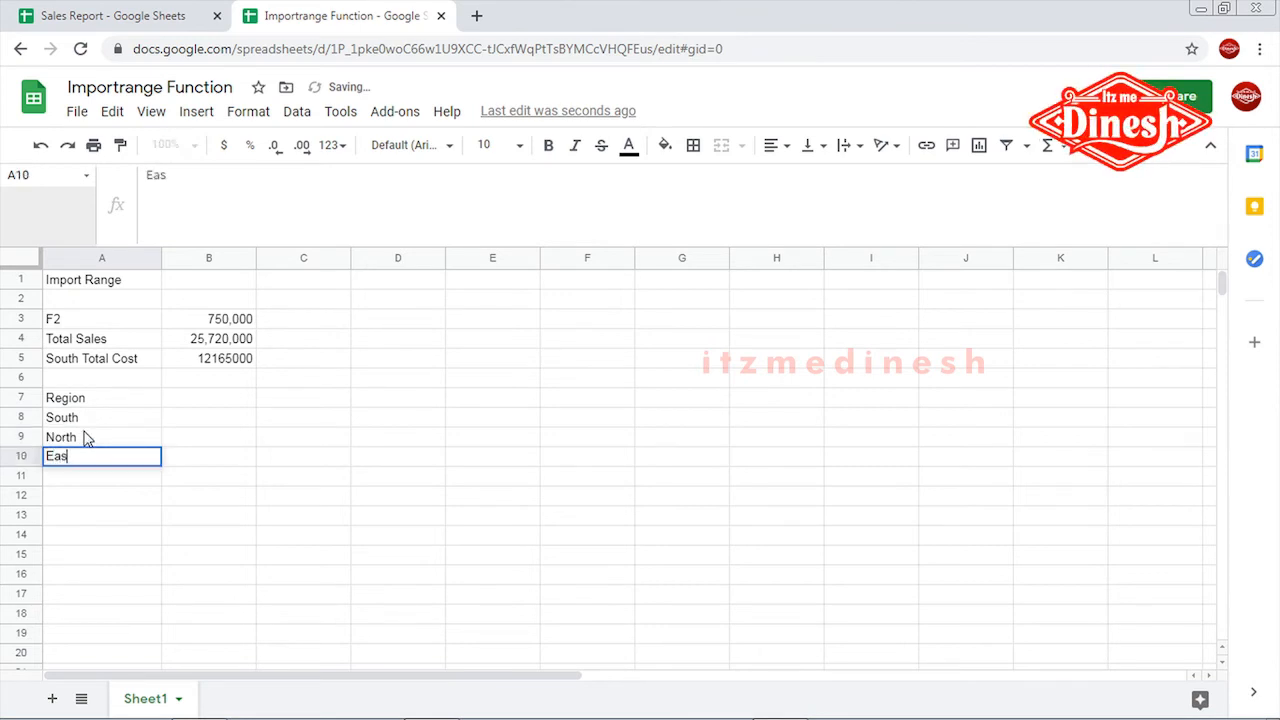
text(t)
key(Return)
text(West)
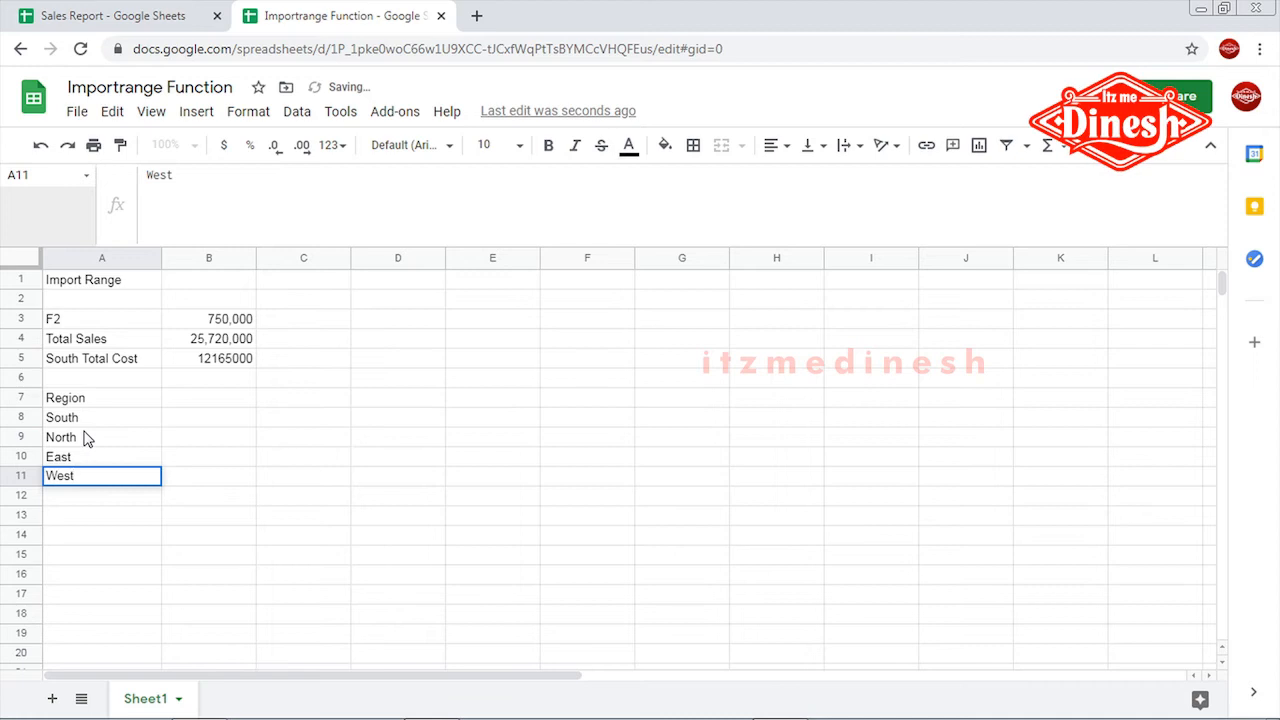
key(Return)
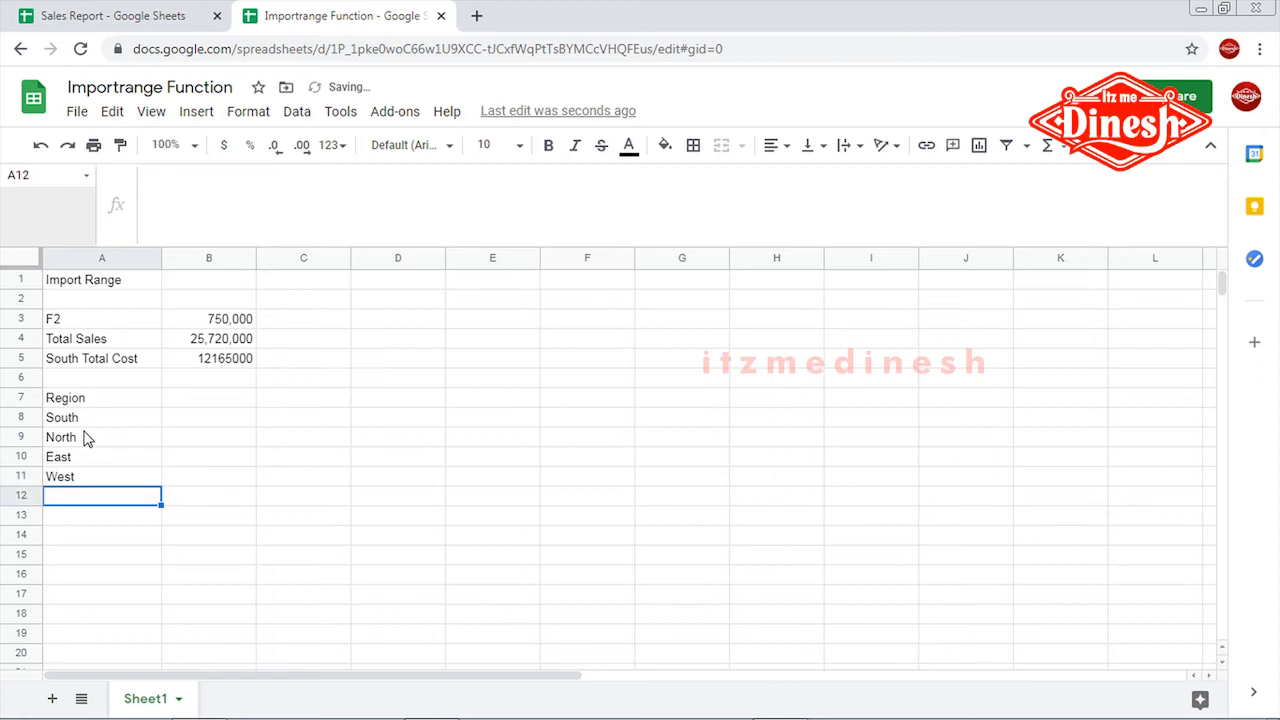
text(Central)
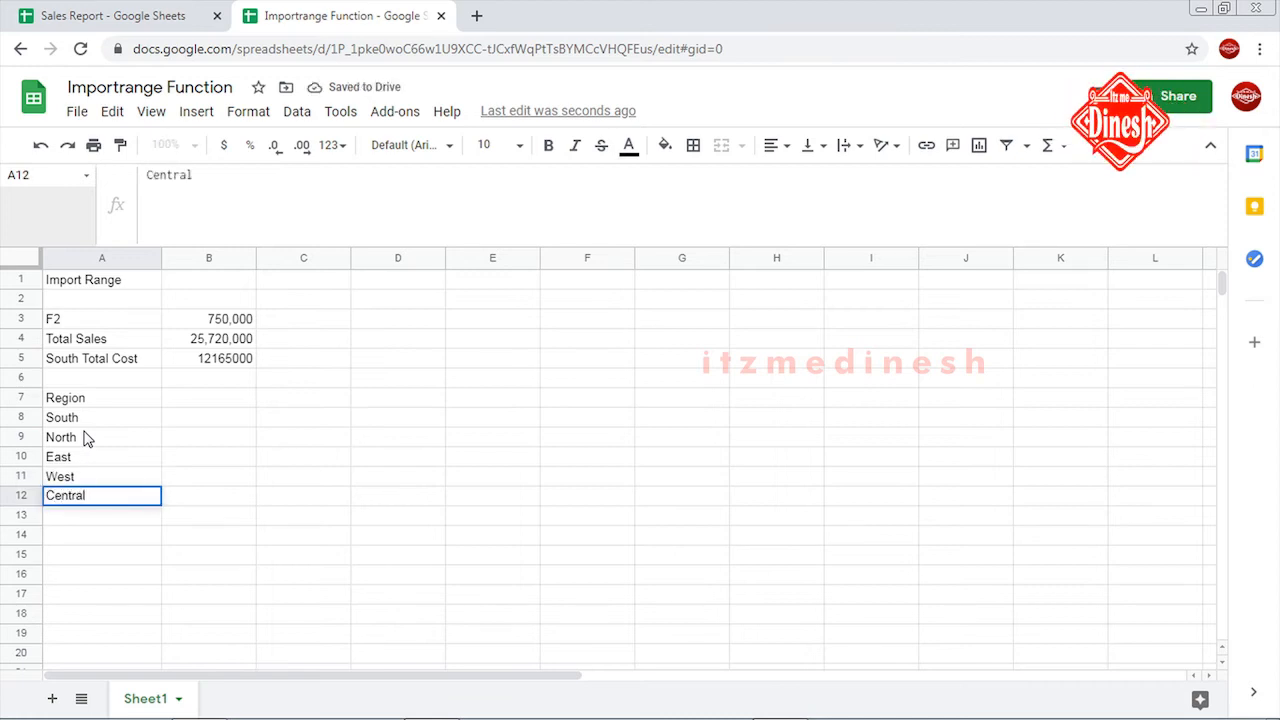
key(Return)
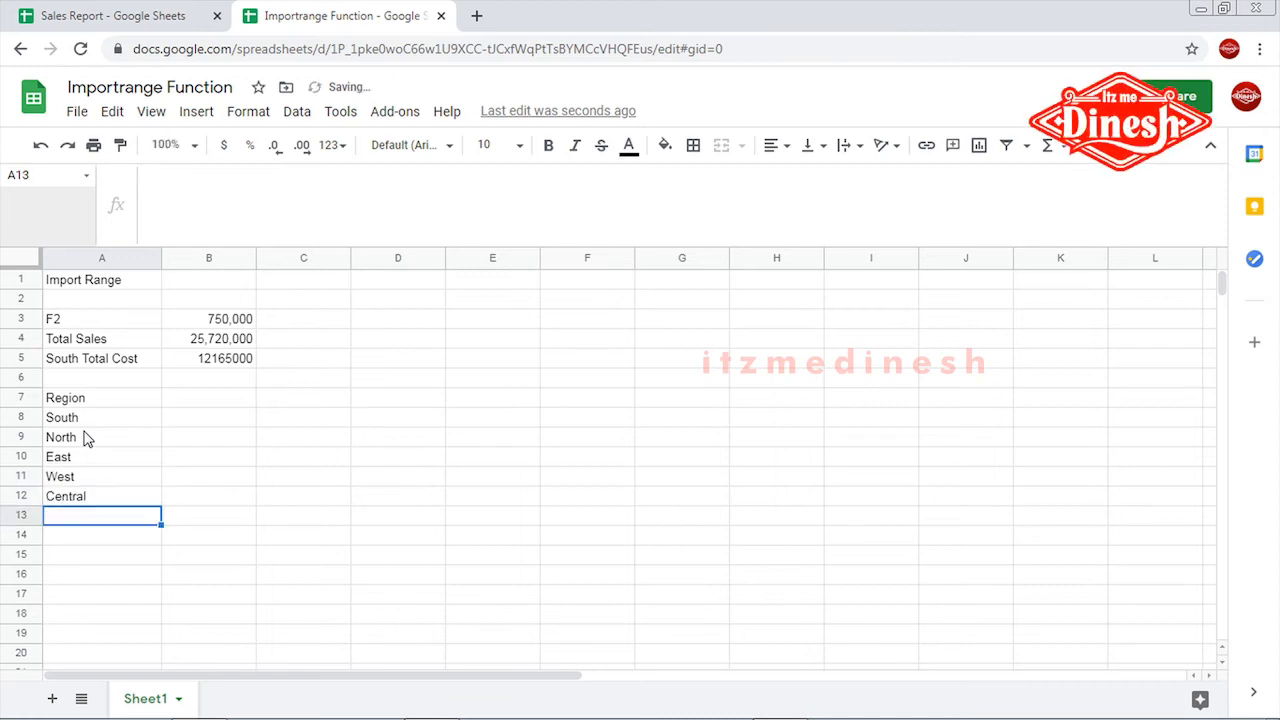
Copy the full SUMPRODUCT formula text from B5 and paste it into B8, beside the South region.
drag(90, 425, 103, 494)
click(183, 500)
click(222, 366)
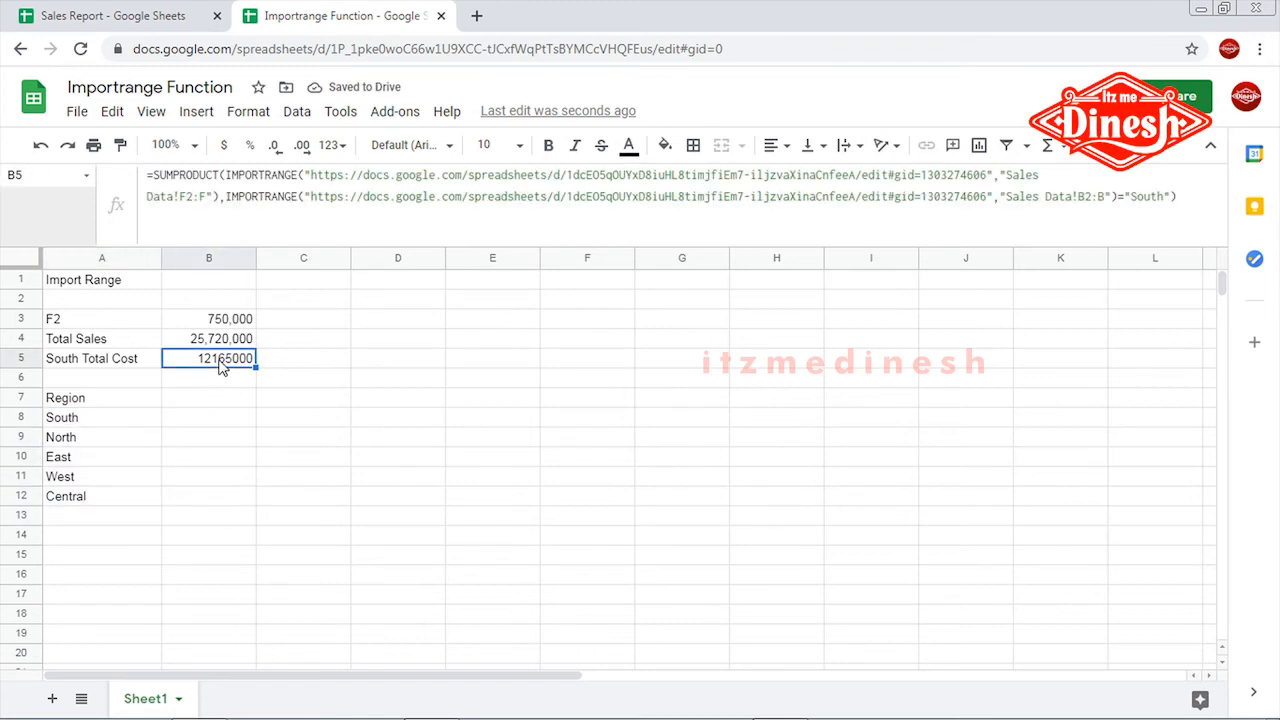
drag(1190, 196, 143, 183)
key(ctrl+c)
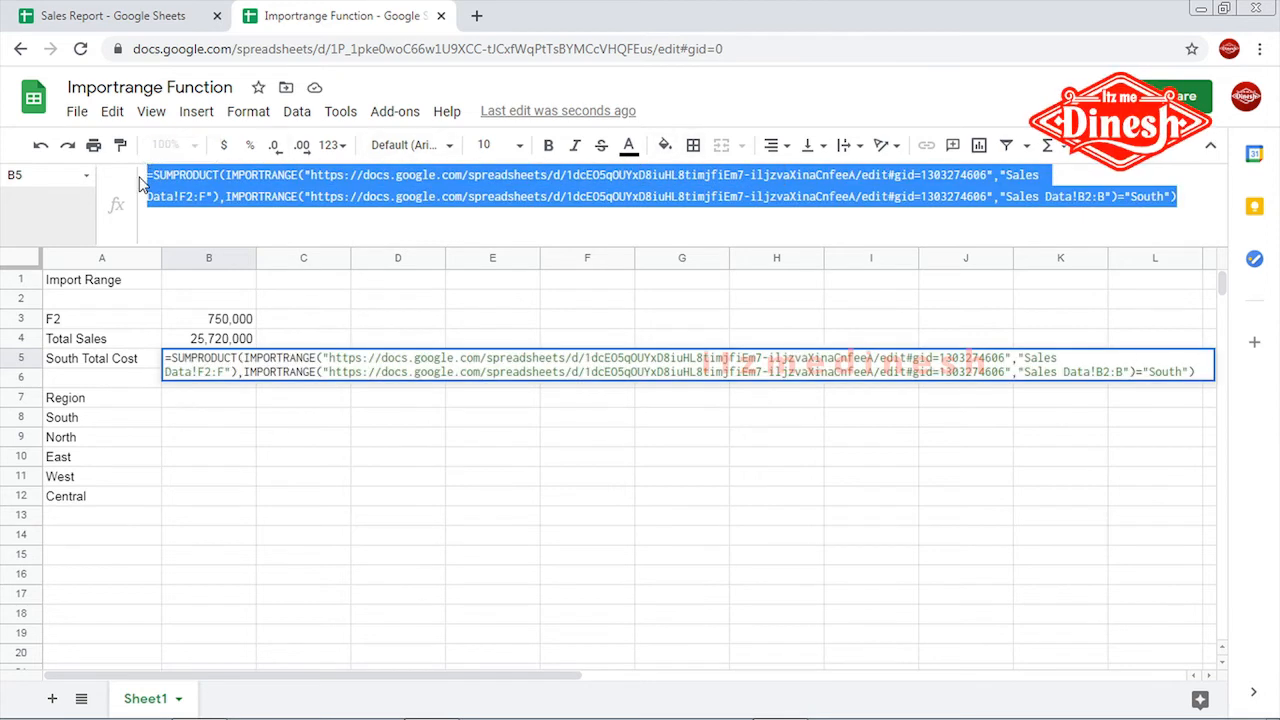
click(175, 440)
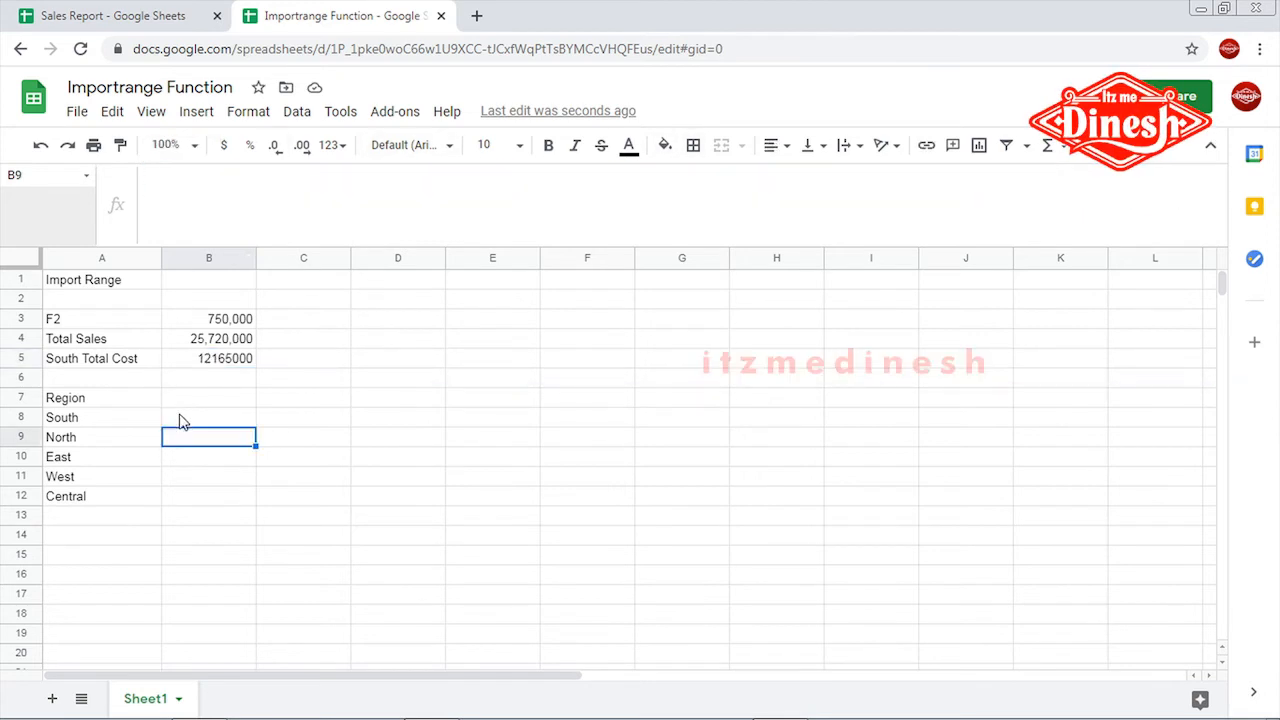
double_click(180, 417)
key(ctrl+v)
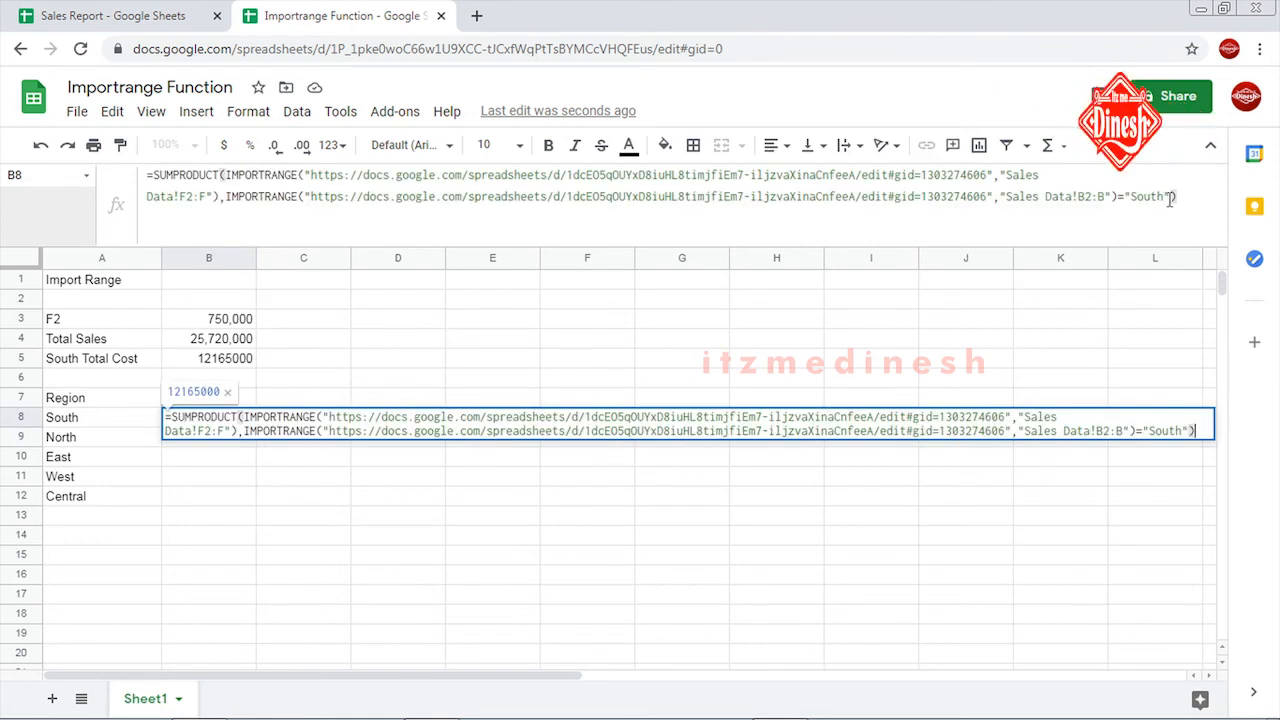
Replace "South" in B8's formula with a reference to A8, enter it and accept the suggested autofill for B9:B12.
drag(1168, 197, 1130, 197)
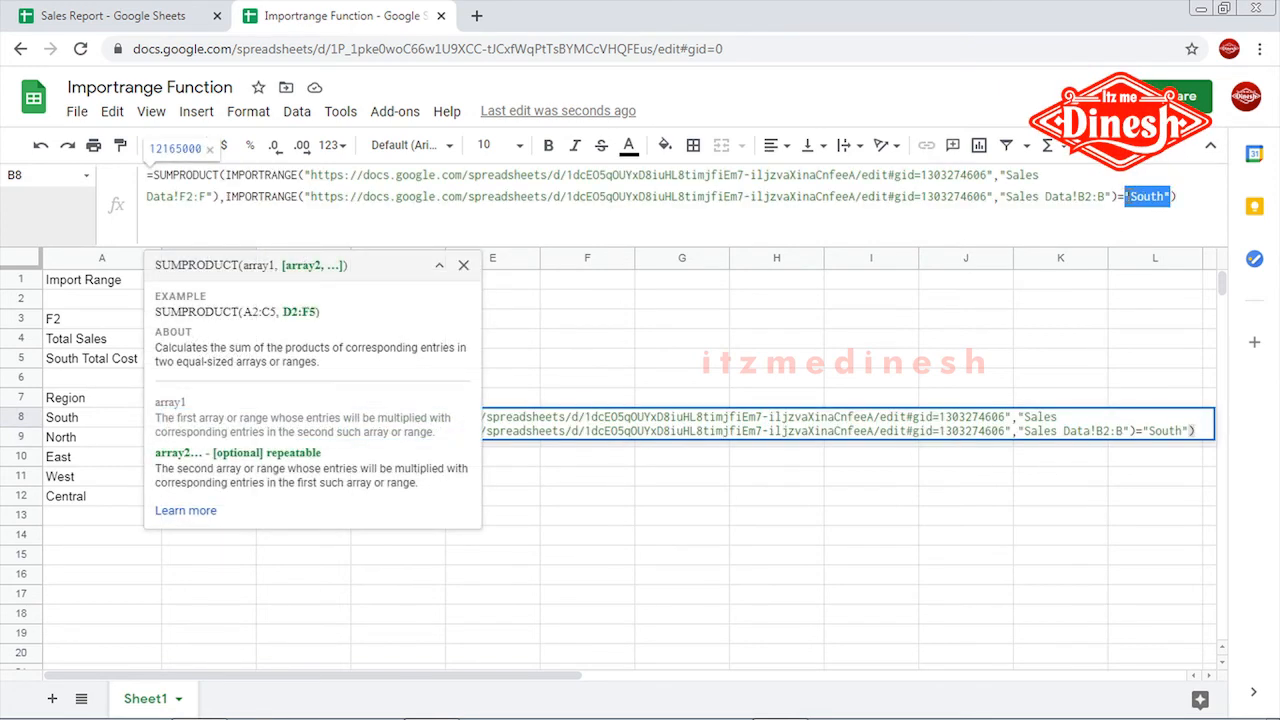
key(BackSpace)
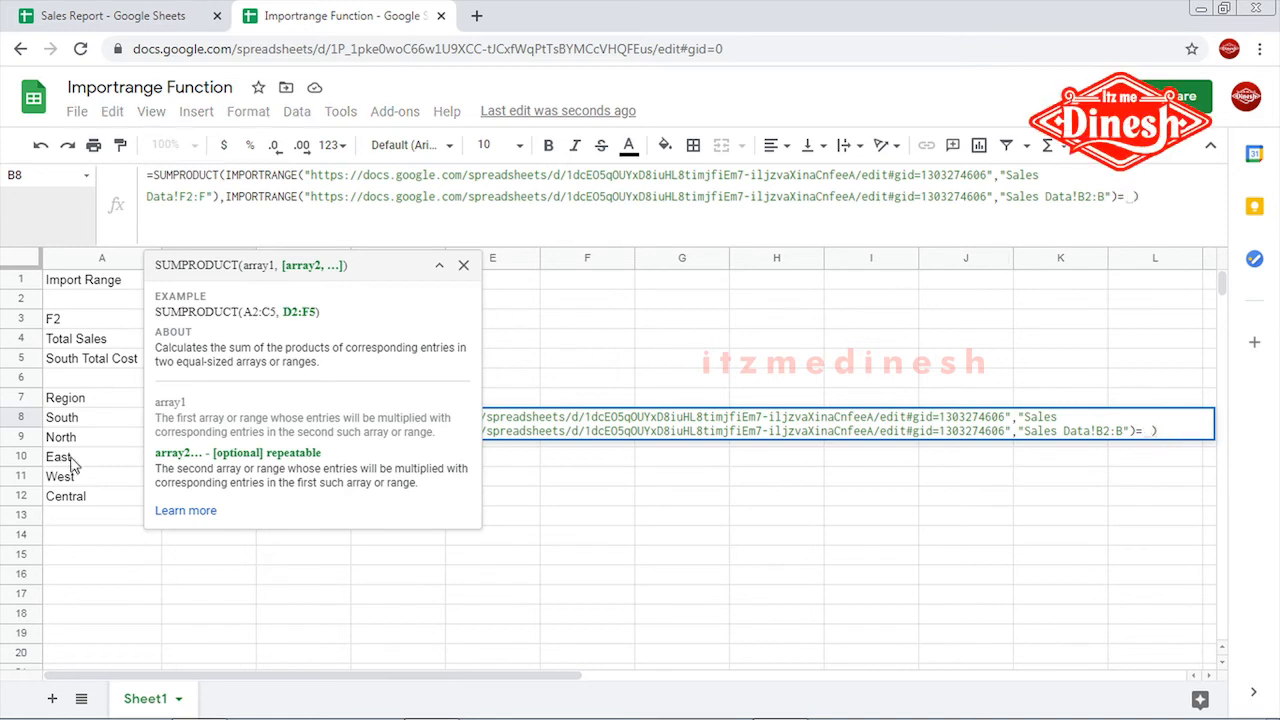
click(78, 421)
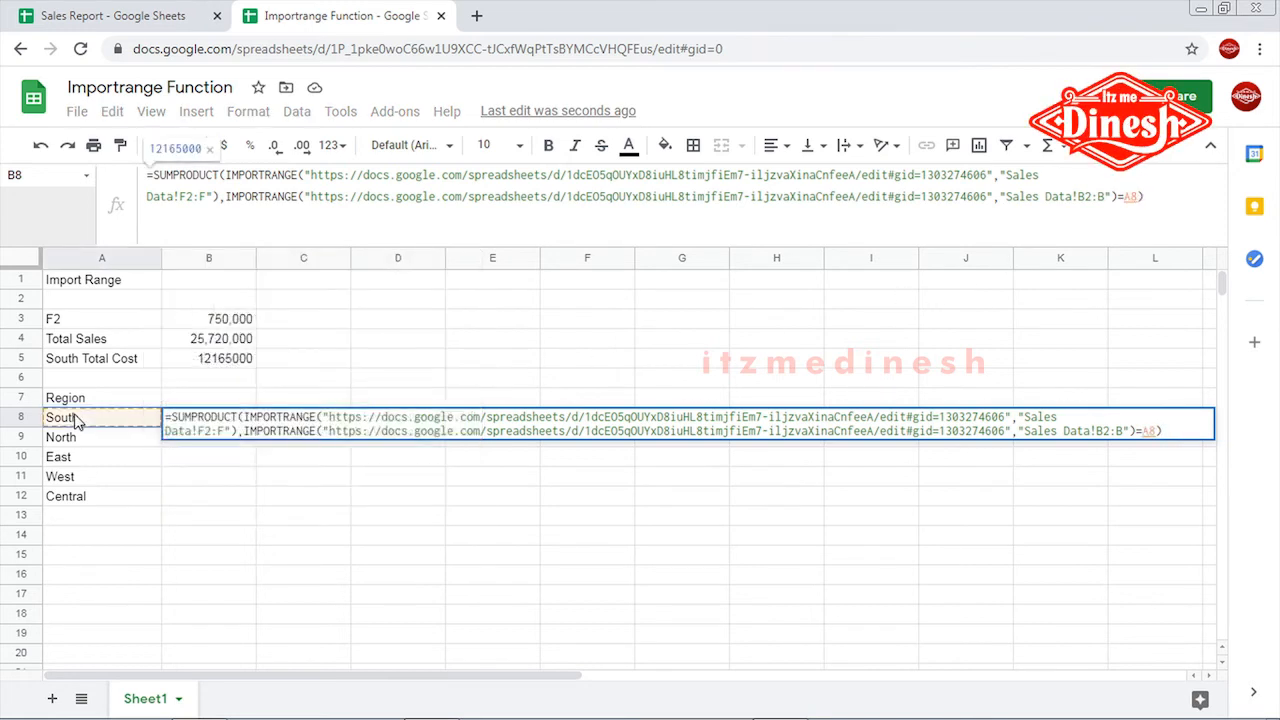
key(Return)
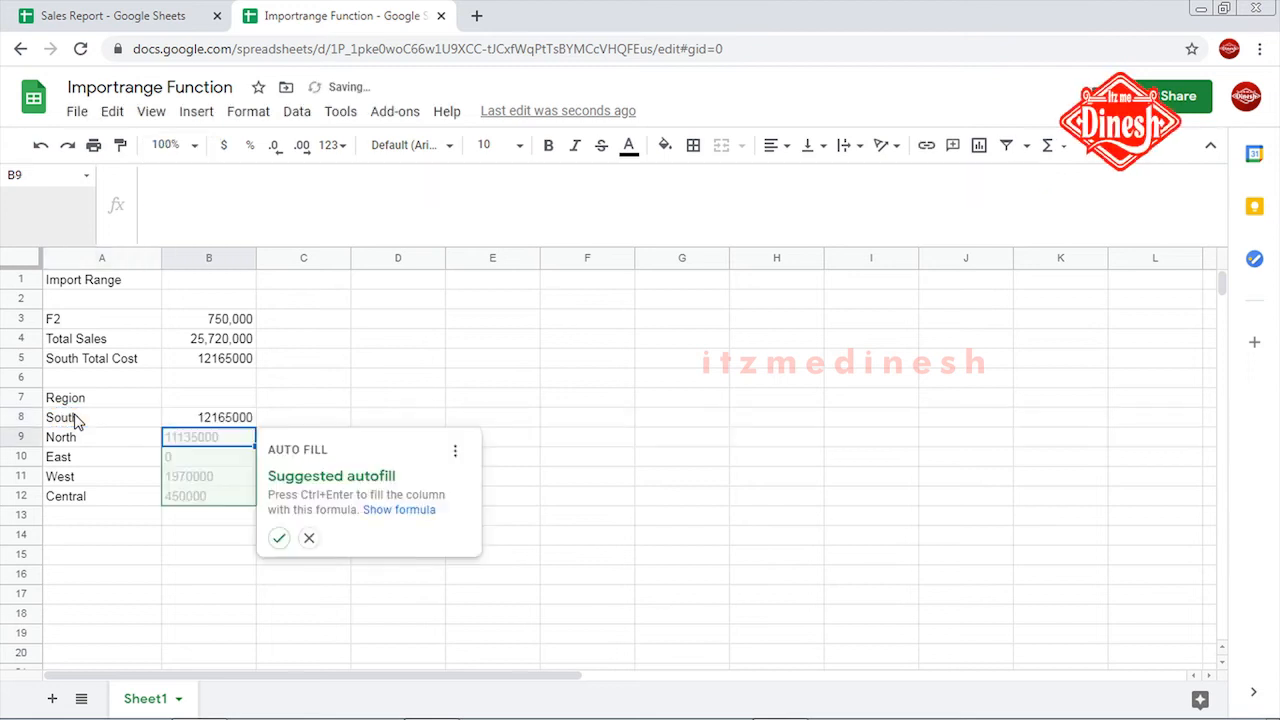
click(279, 539)
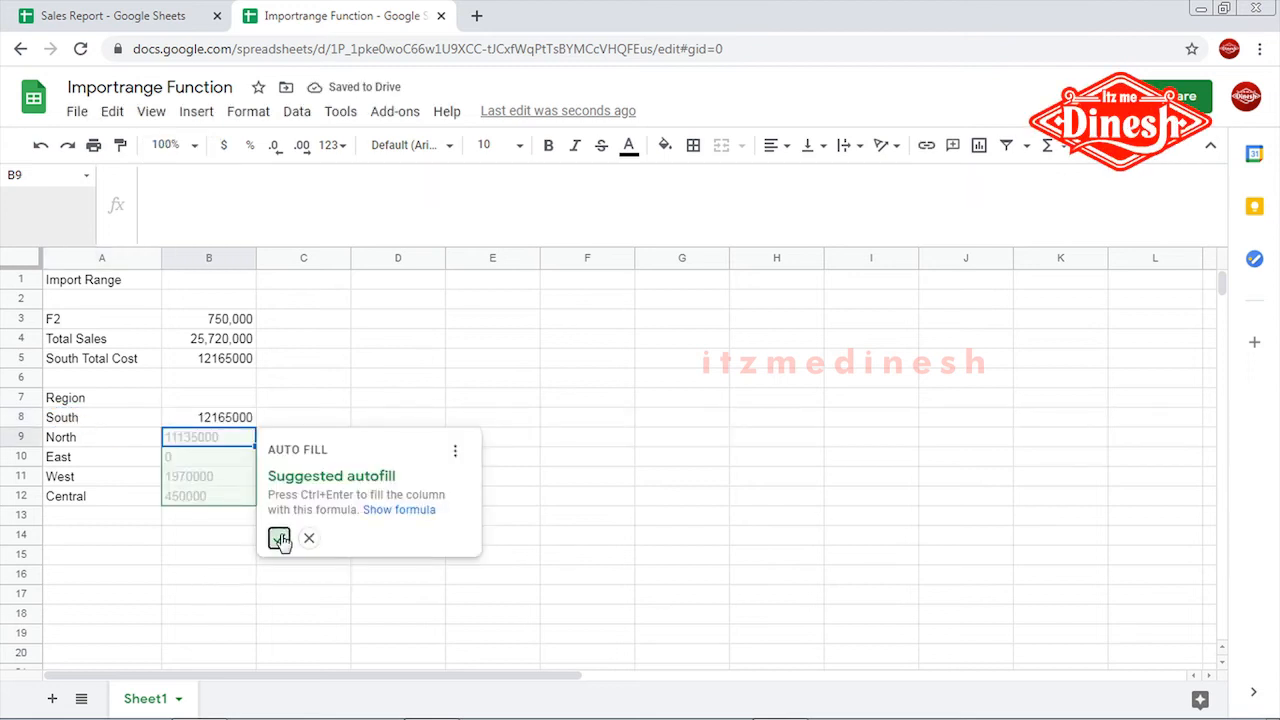
Check the formulas in B8 and B10, then switch to the Sales Report spreadsheet and change the region in B28 to East.
click(232, 422)
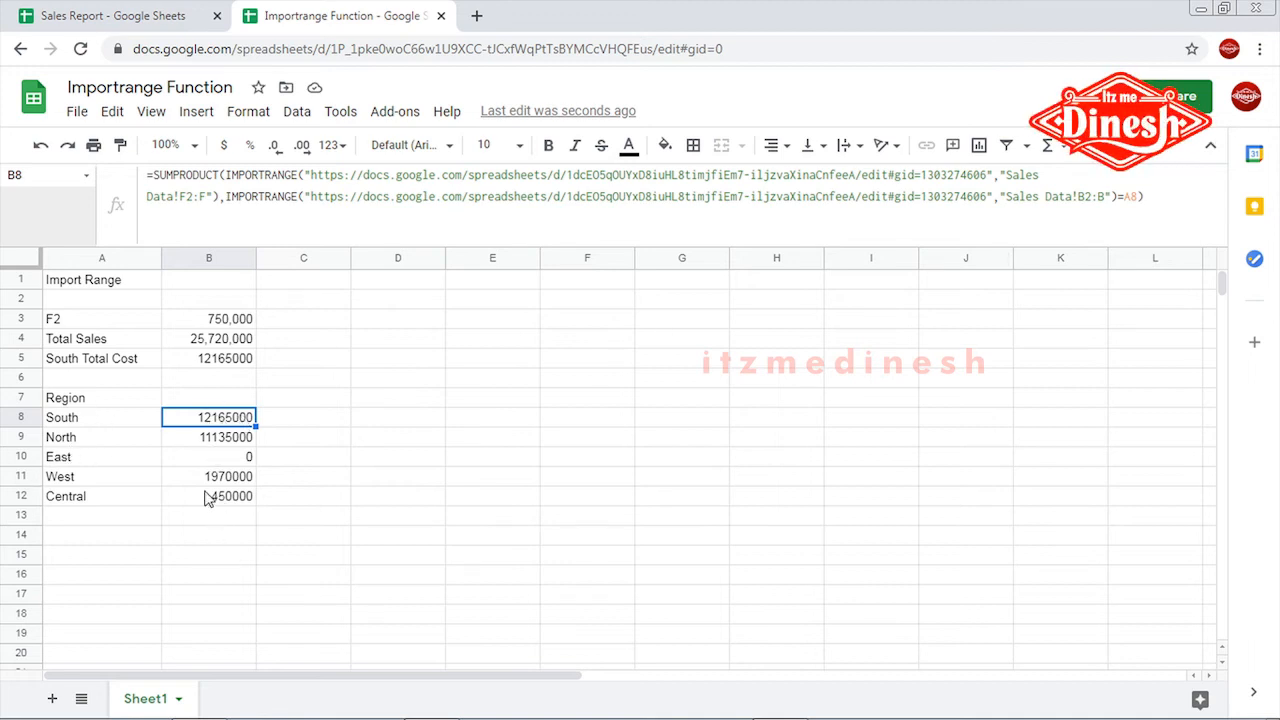
click(205, 457)
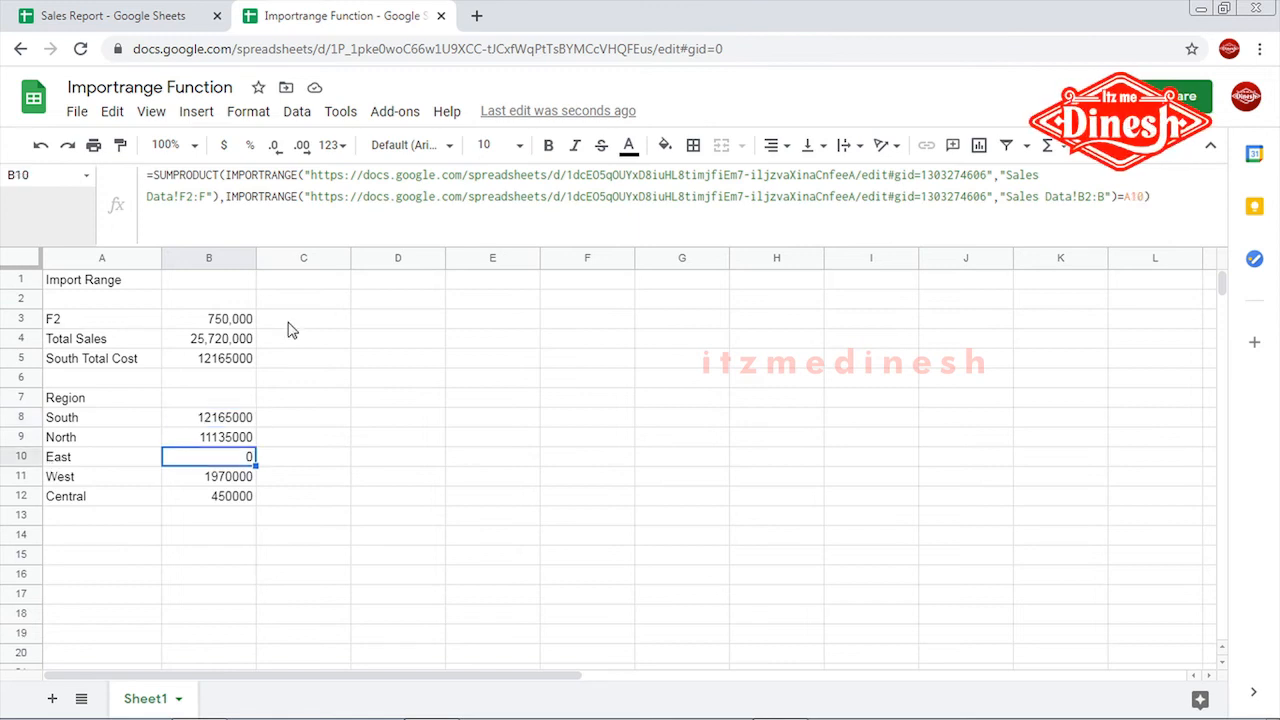
click(103, 20)
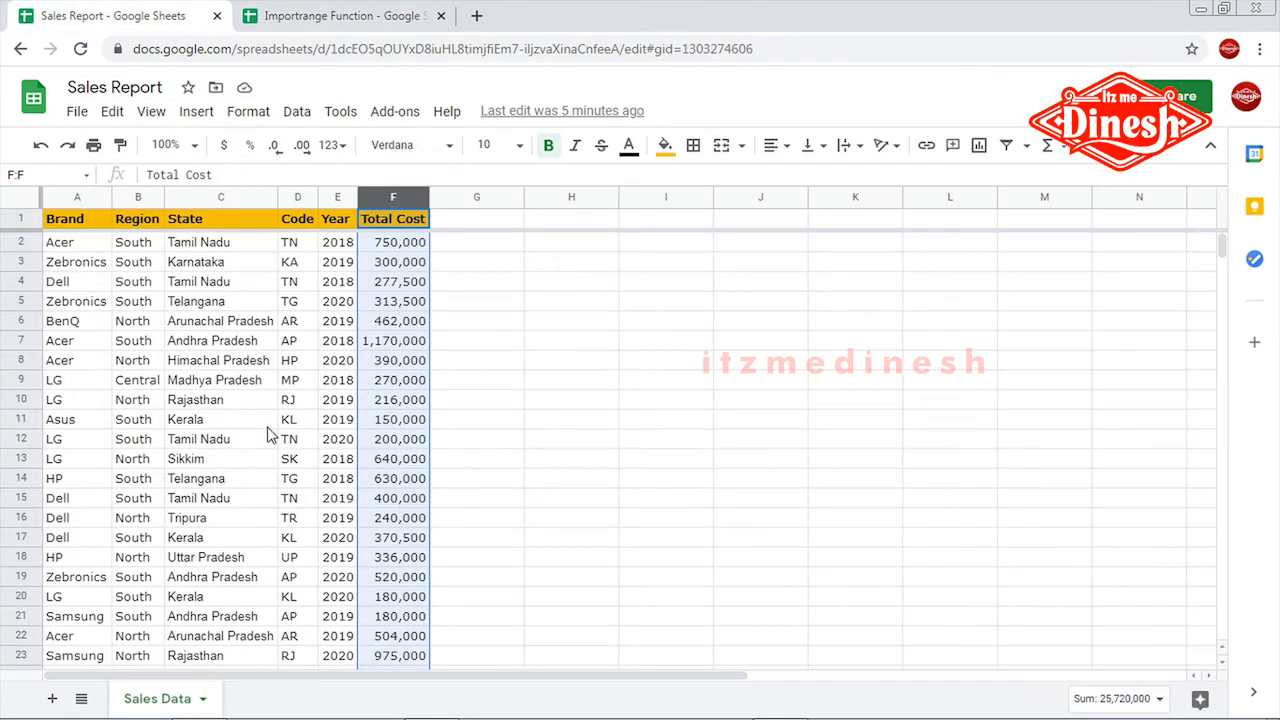
scroll(160, 530, down, 5)
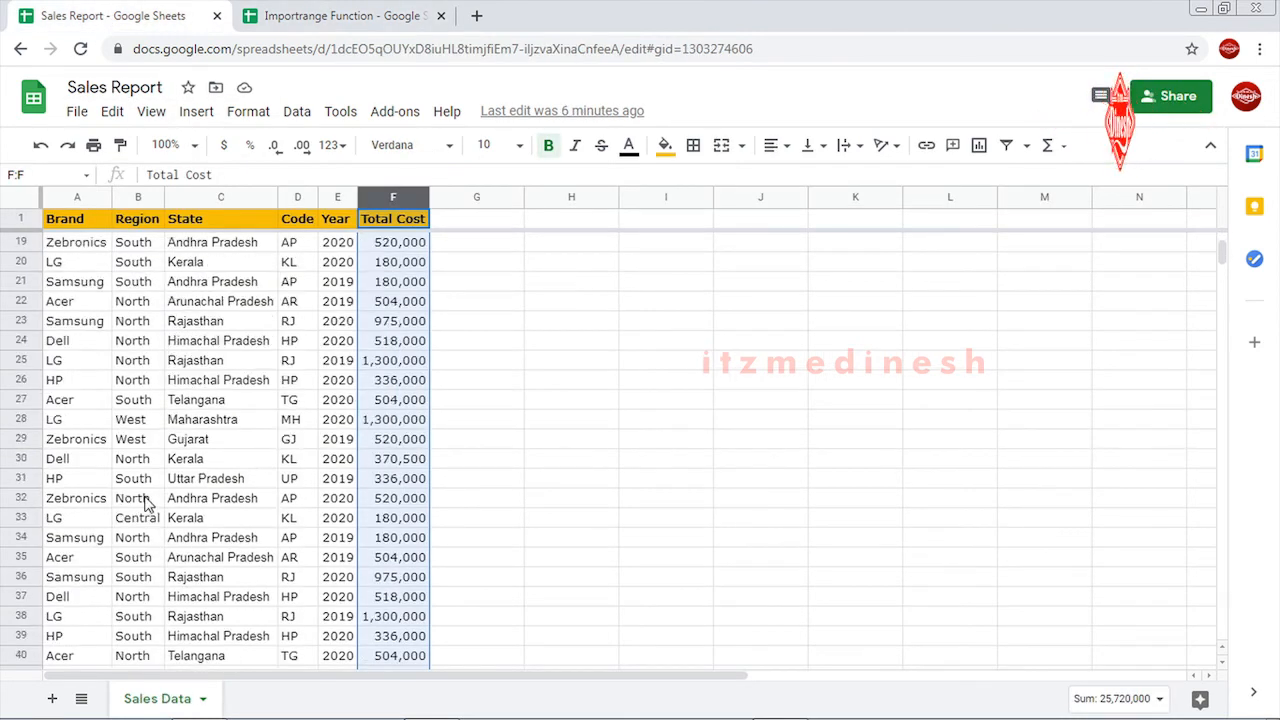
click(133, 426)
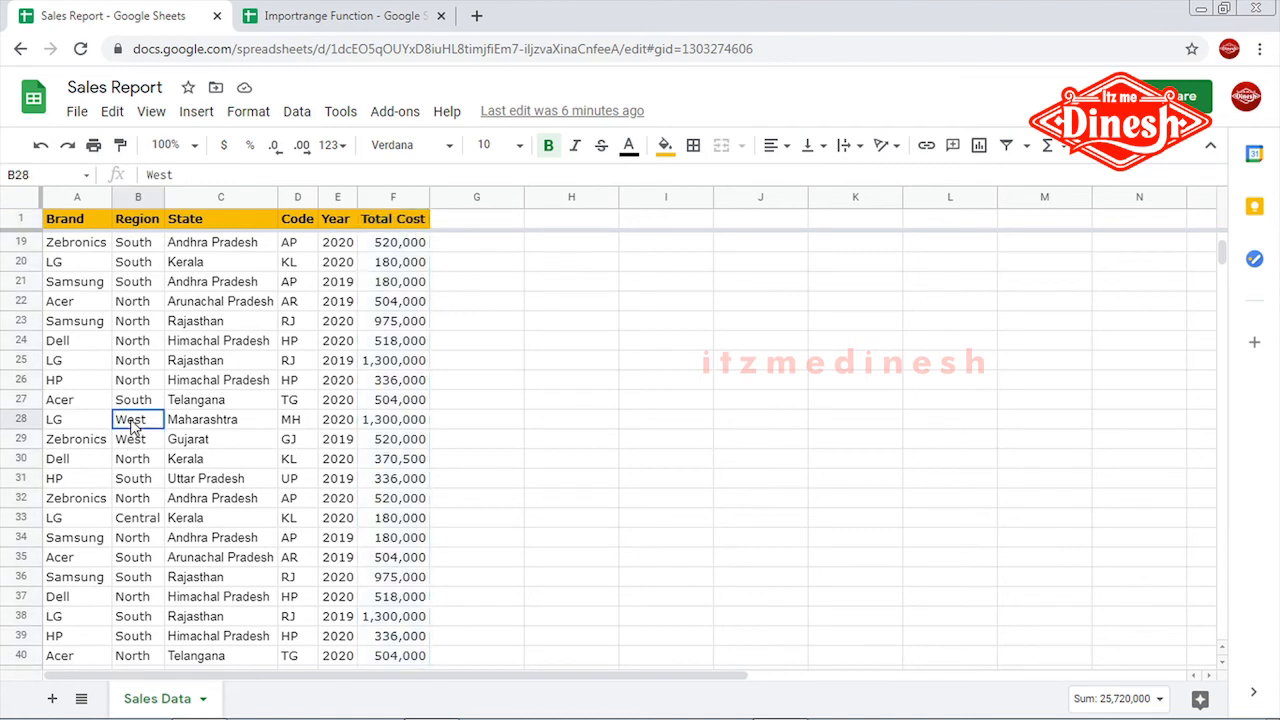
text(East)
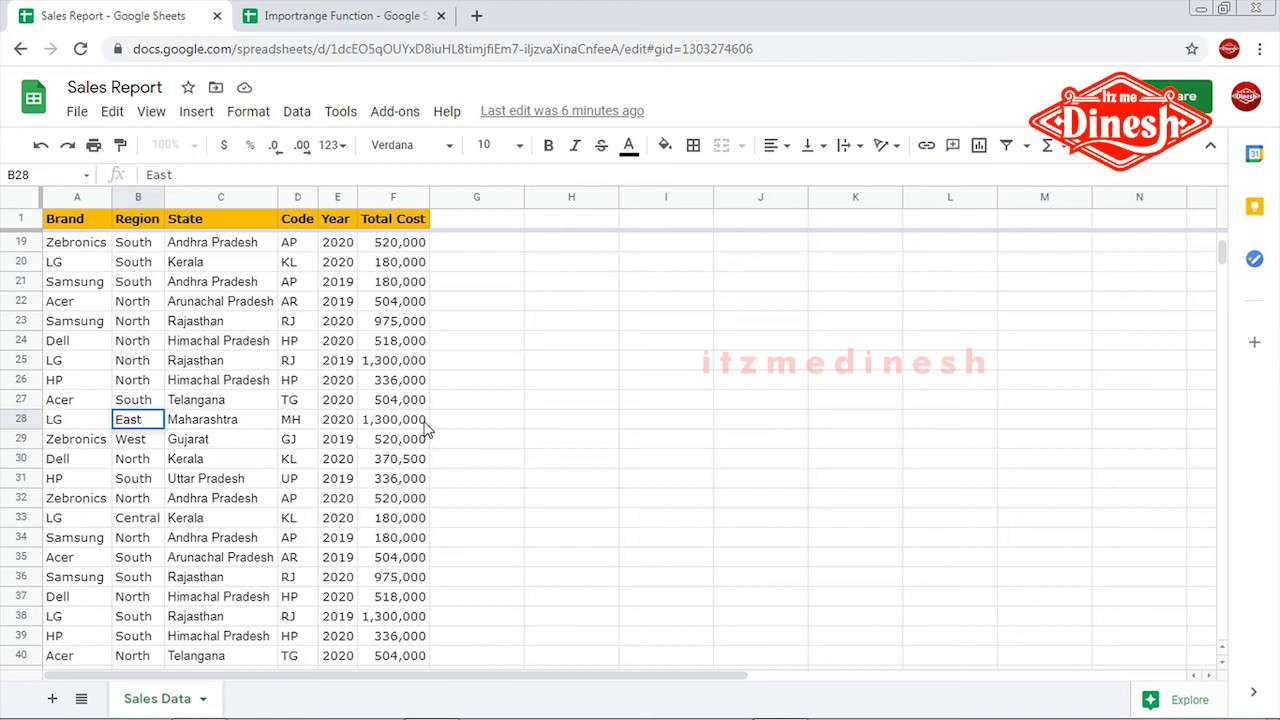
key(Return)
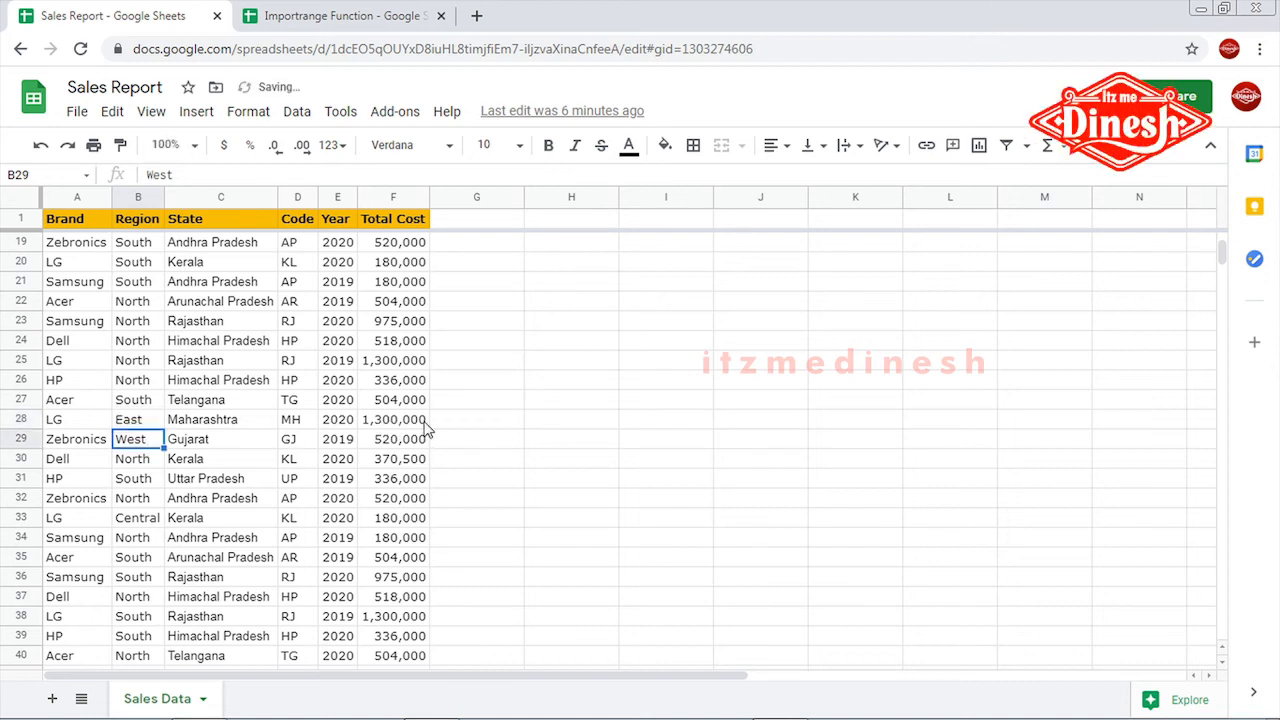
Return to the Importrange Function spreadsheet and check the East and West totals against the changed source data.
click(292, 18)
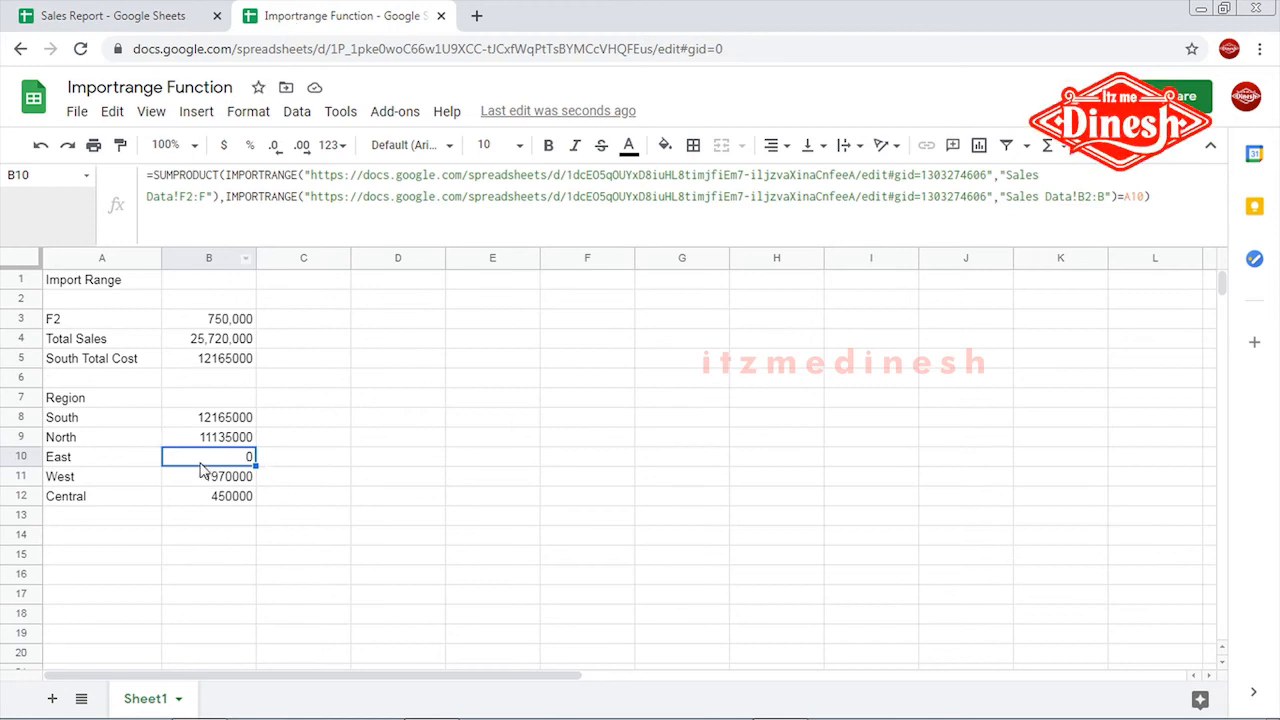
key(Right)
key(Left)
click(310, 478)
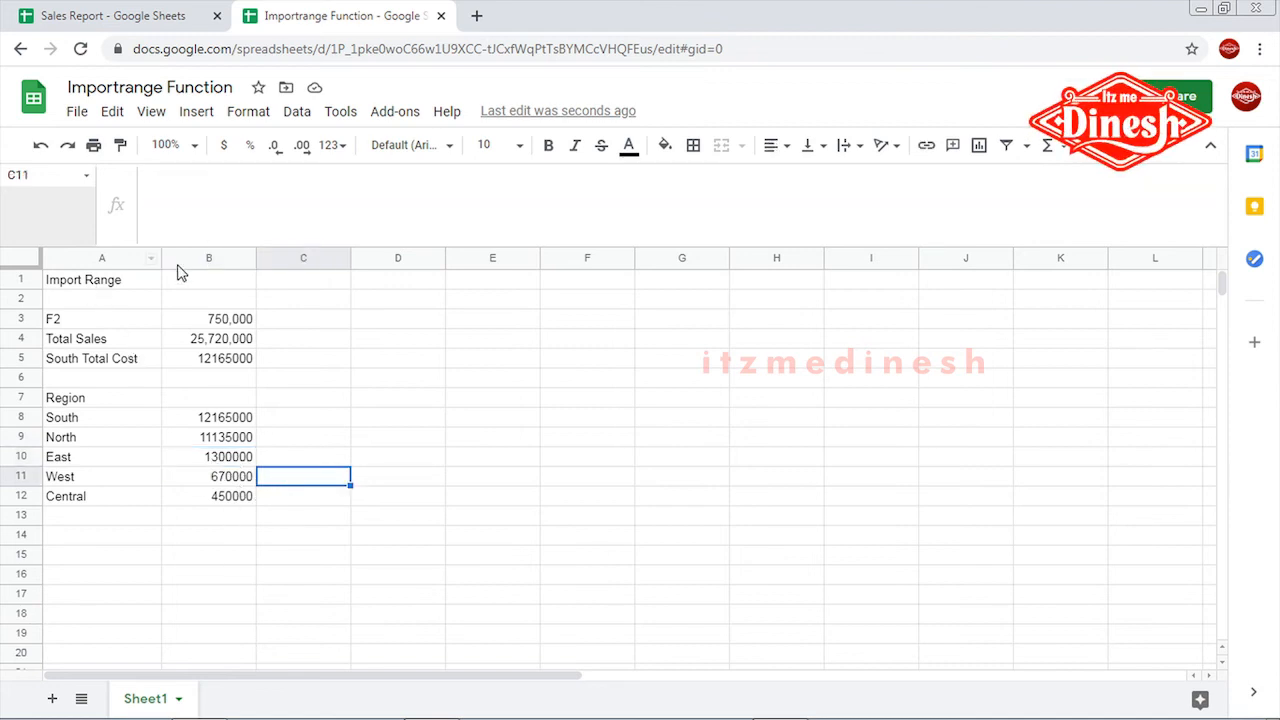
Reduce the formula bar's height and review the IMPORTRANGE formulas in B3, B4 and B5 alongside the Sales Report source.
drag(185, 245, 186, 212)
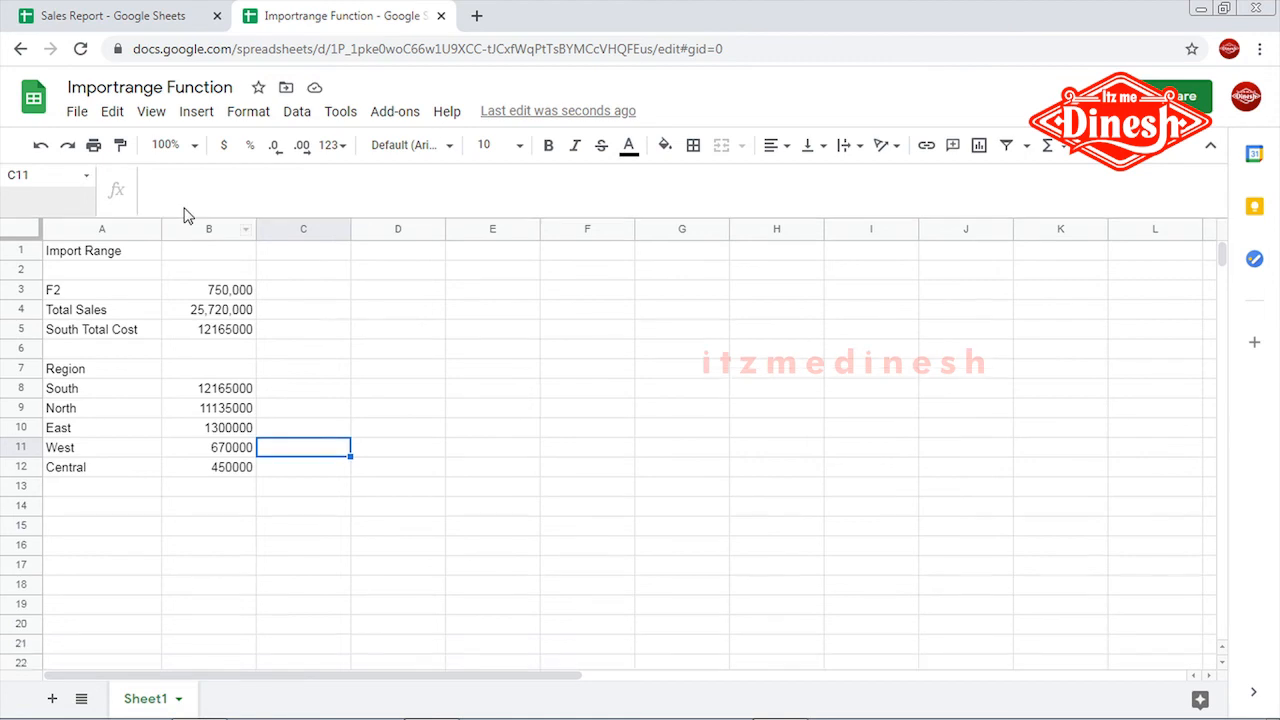
click(85, 279)
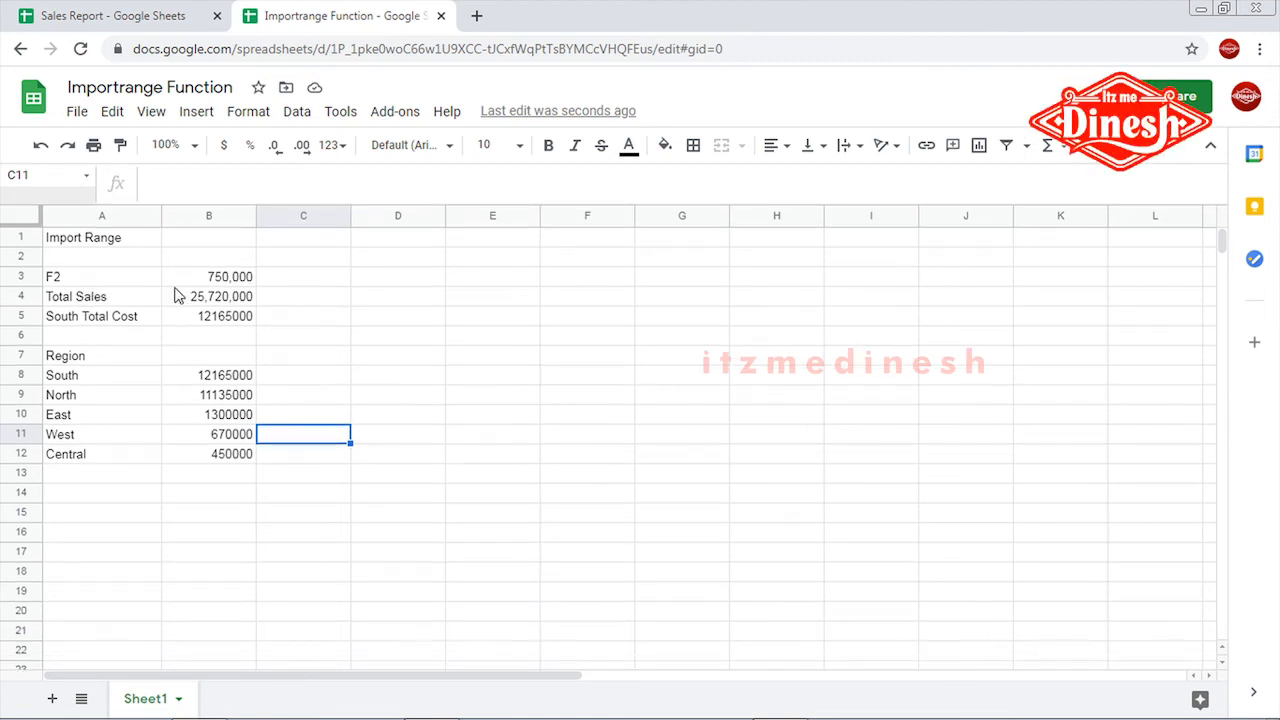
click(123, 20)
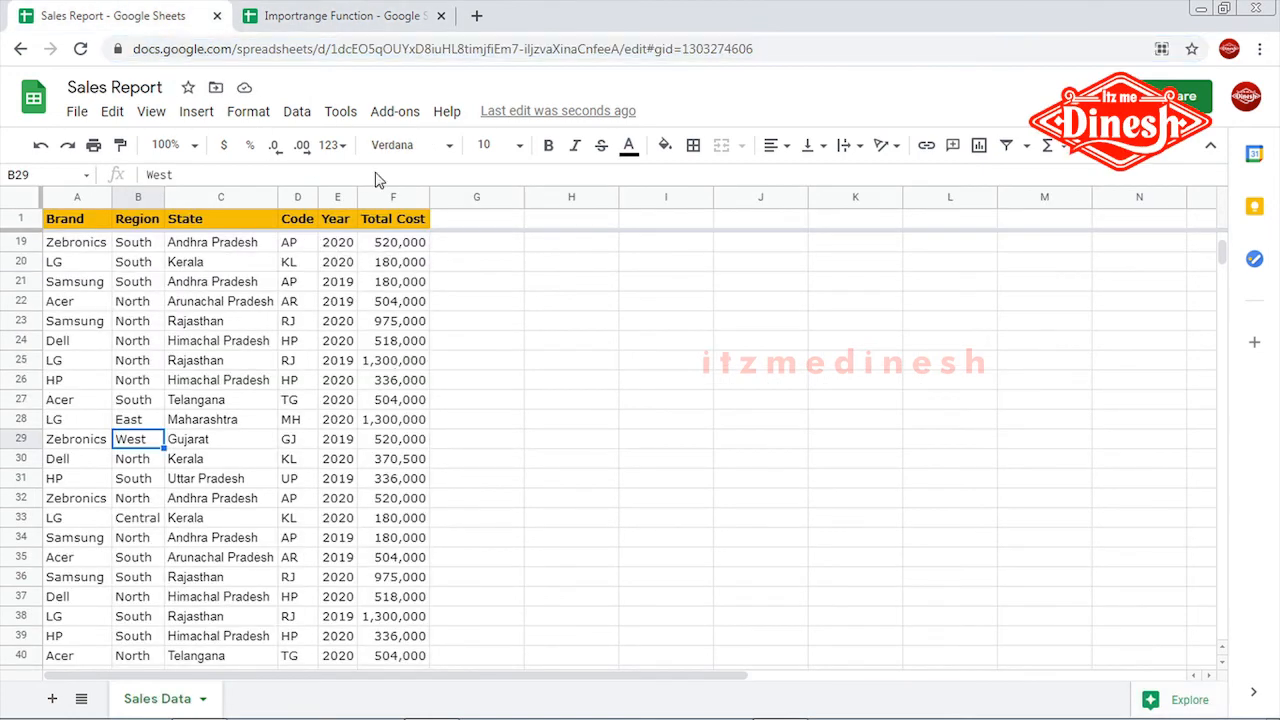
click(340, 16)
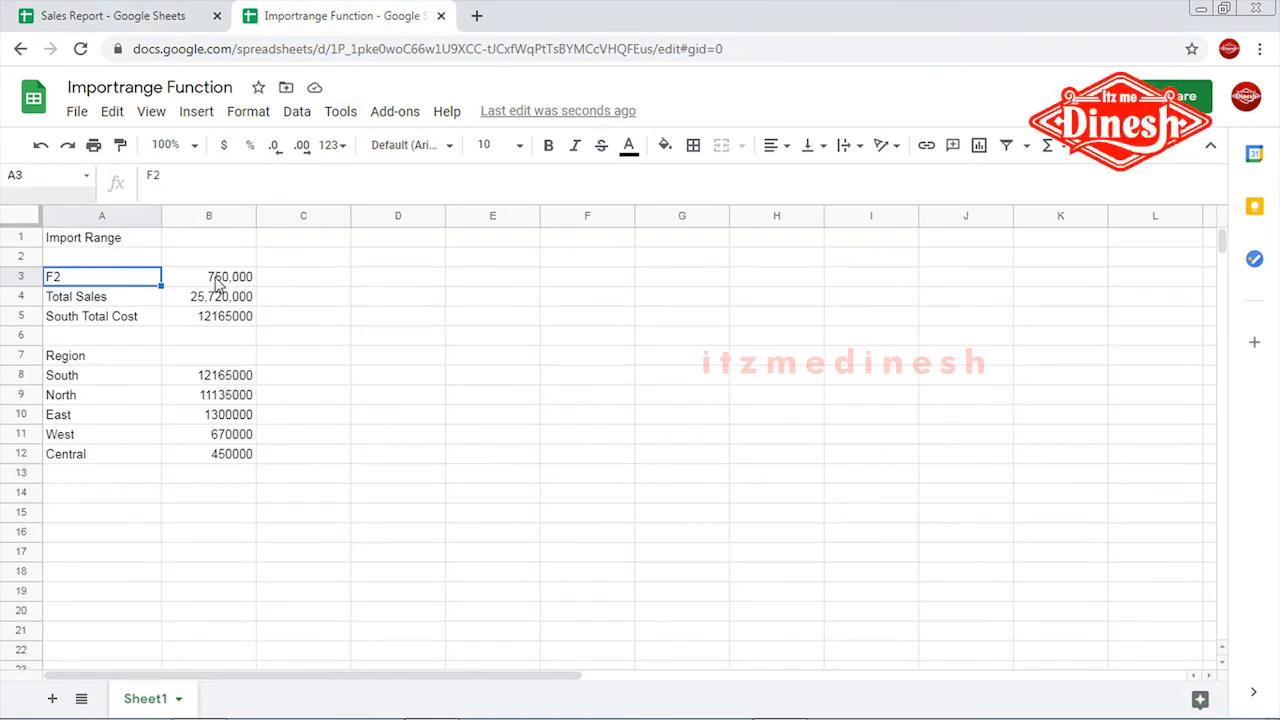
key(Right)
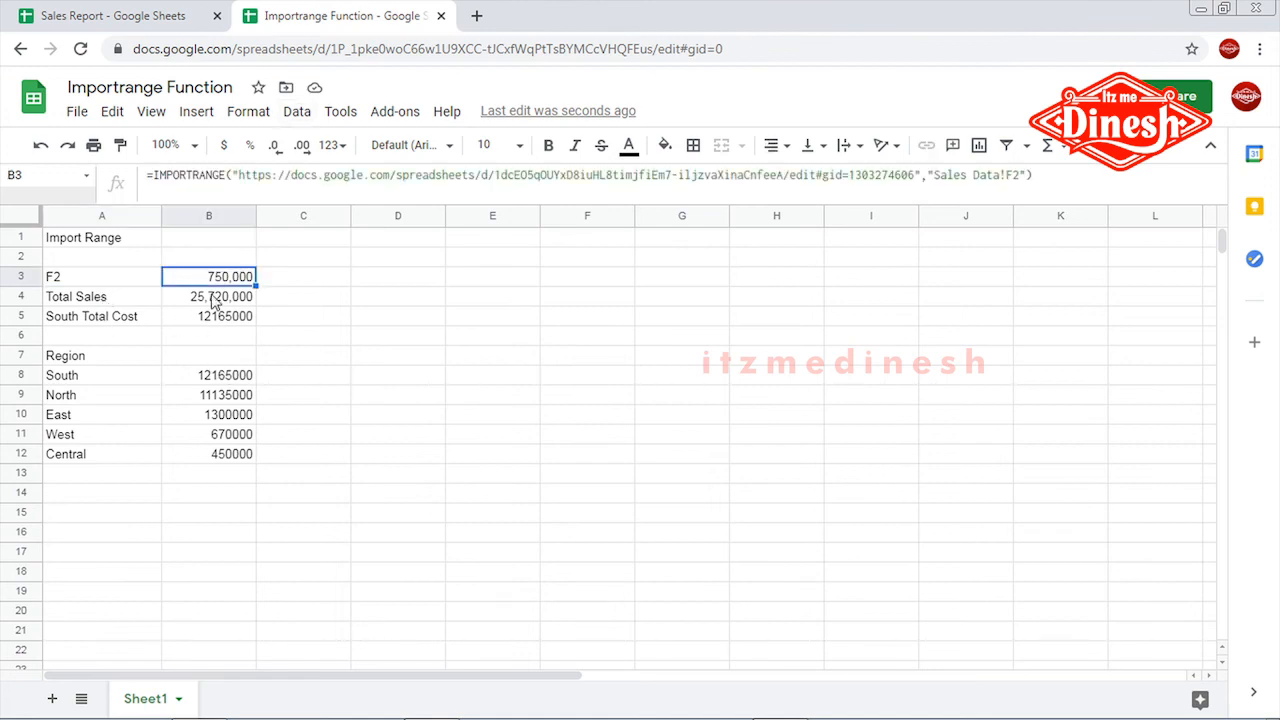
key(Down)
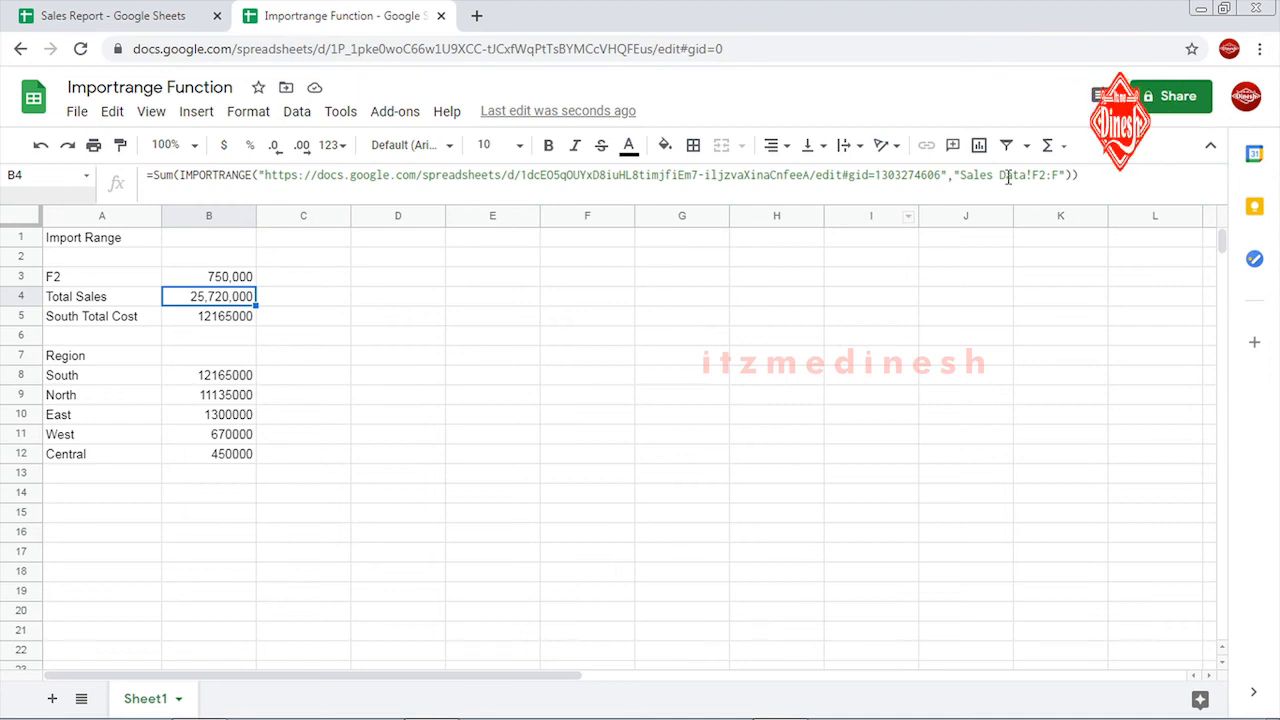
click(202, 322)
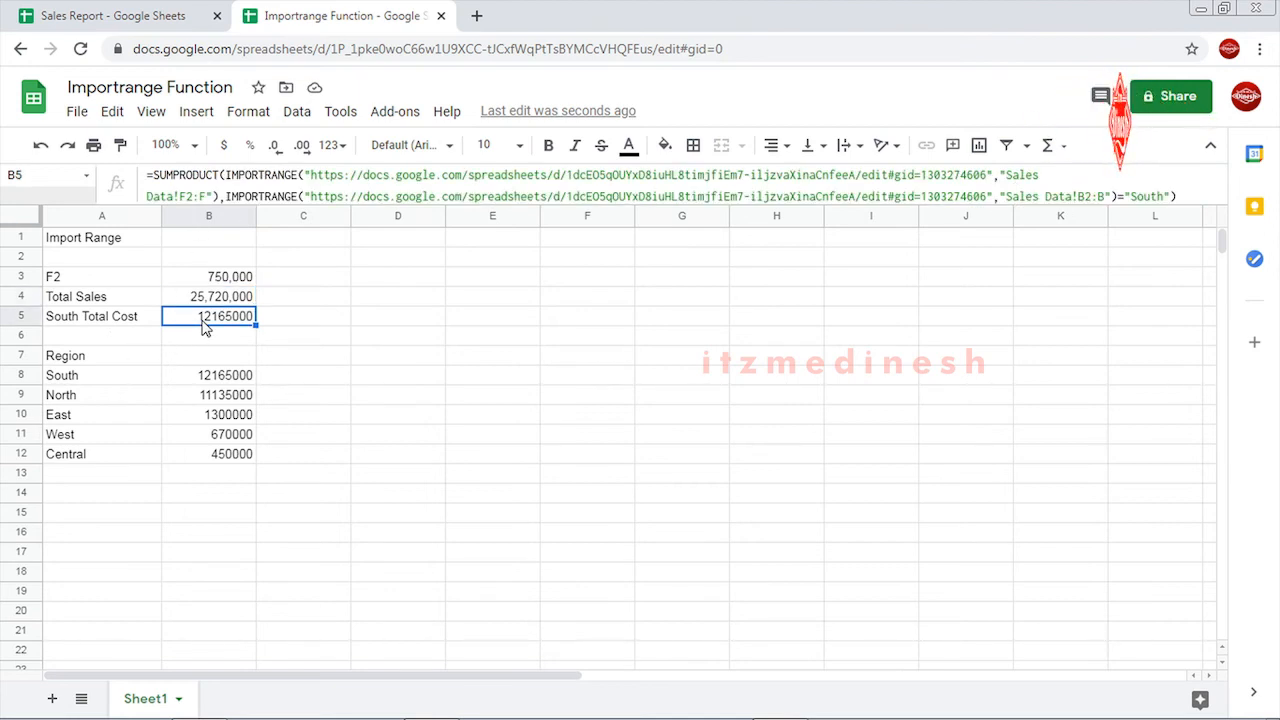
double_click(1139, 197)
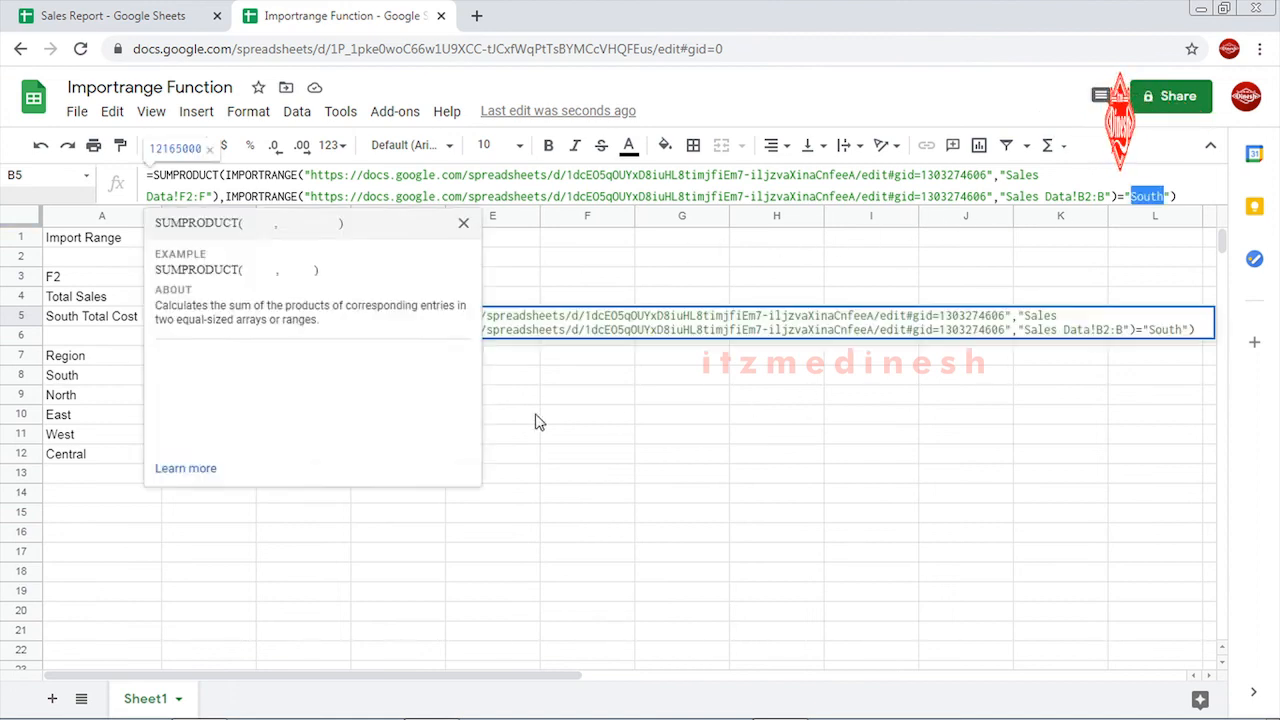
click(551, 414)
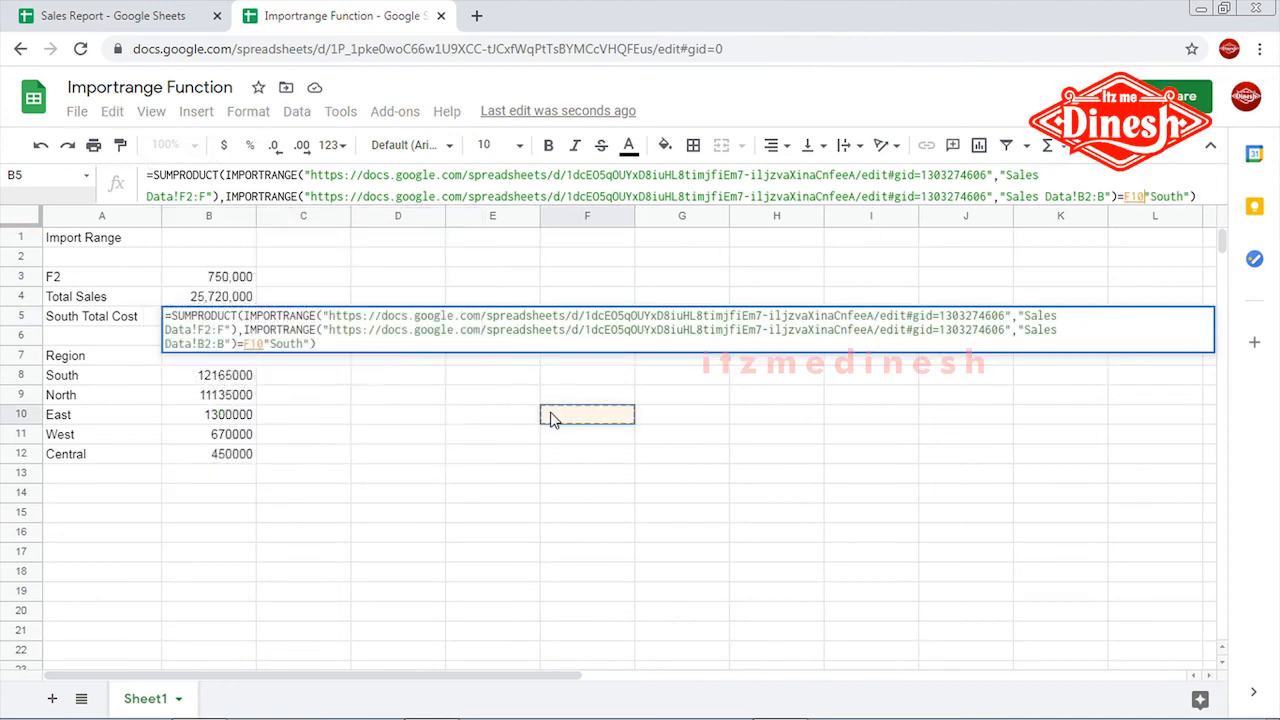
click(301, 477)
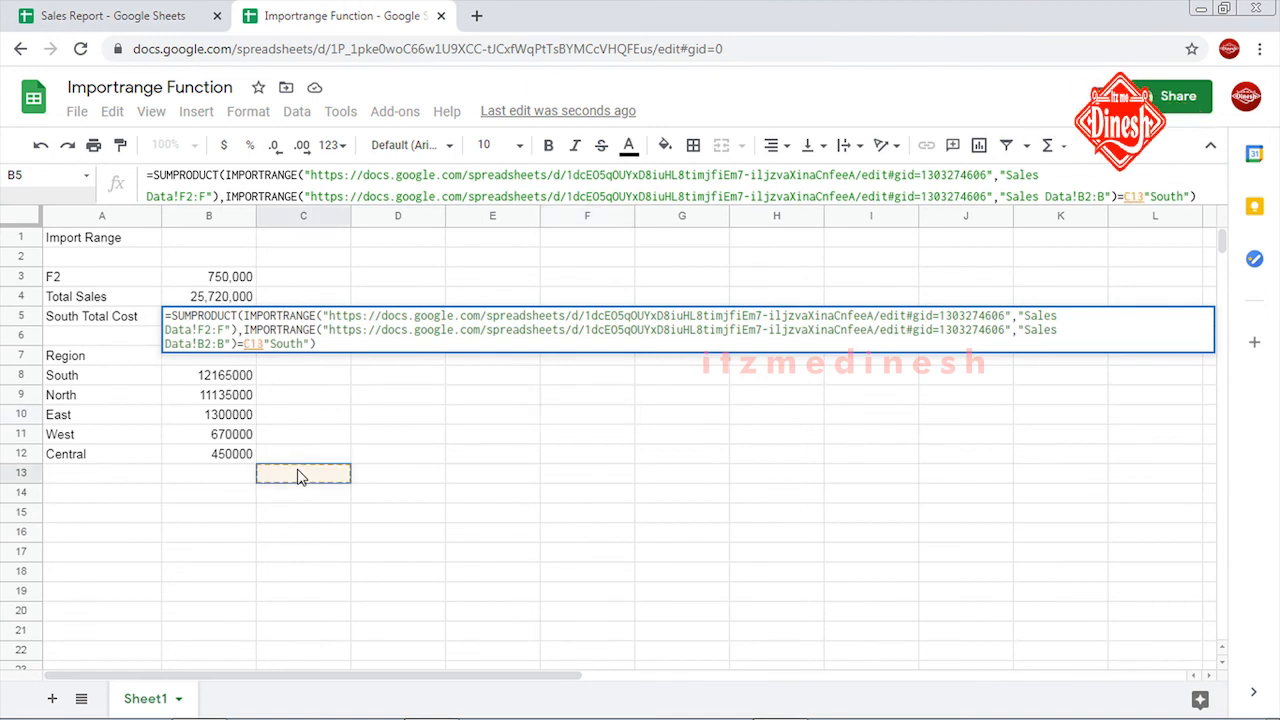
key(Escape)
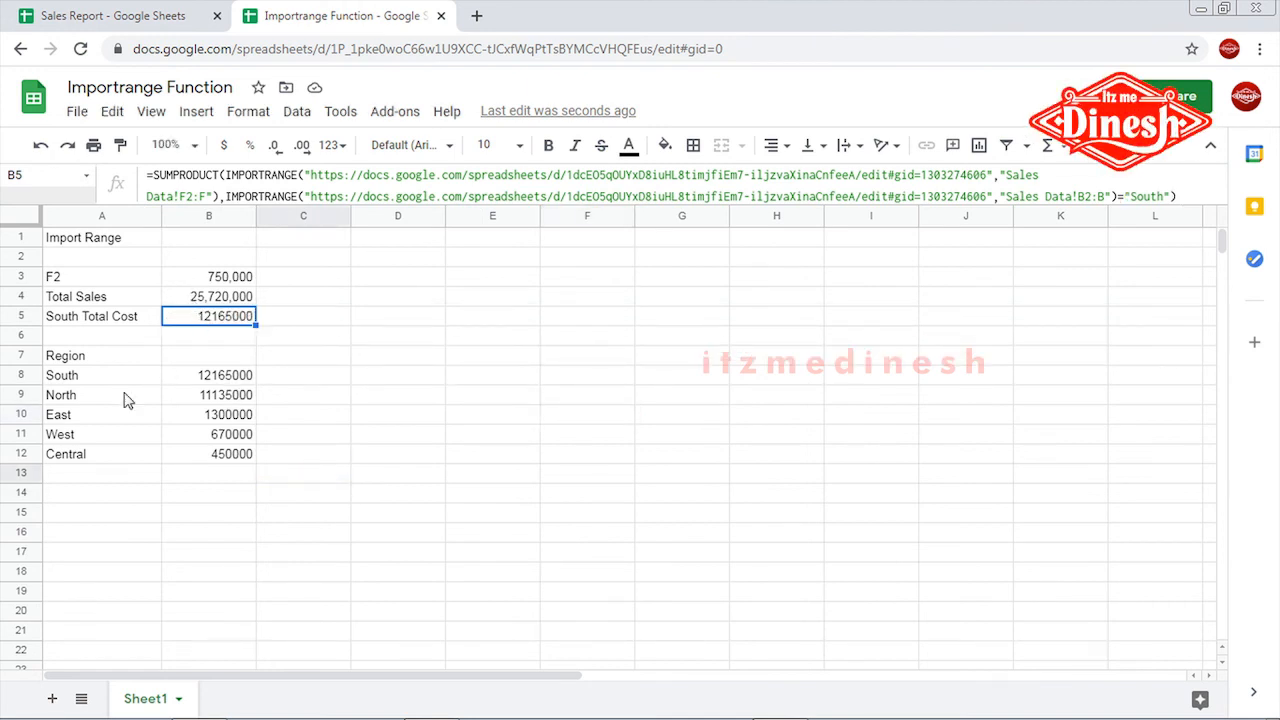
Review the region names from A8 and the SUMPRODUCT formula behind B8:B12, including its B2:B range, leaving the formula unedited.
drag(75, 377, 70, 480)
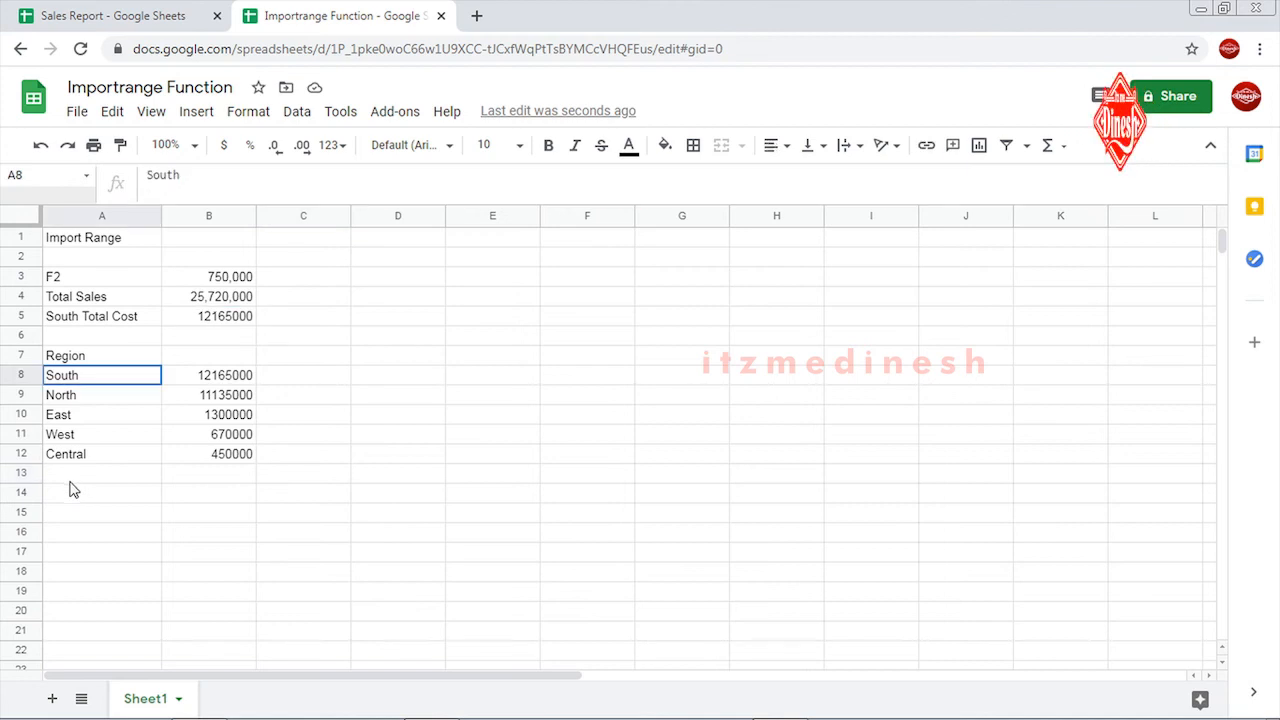
drag(222, 377, 222, 462)
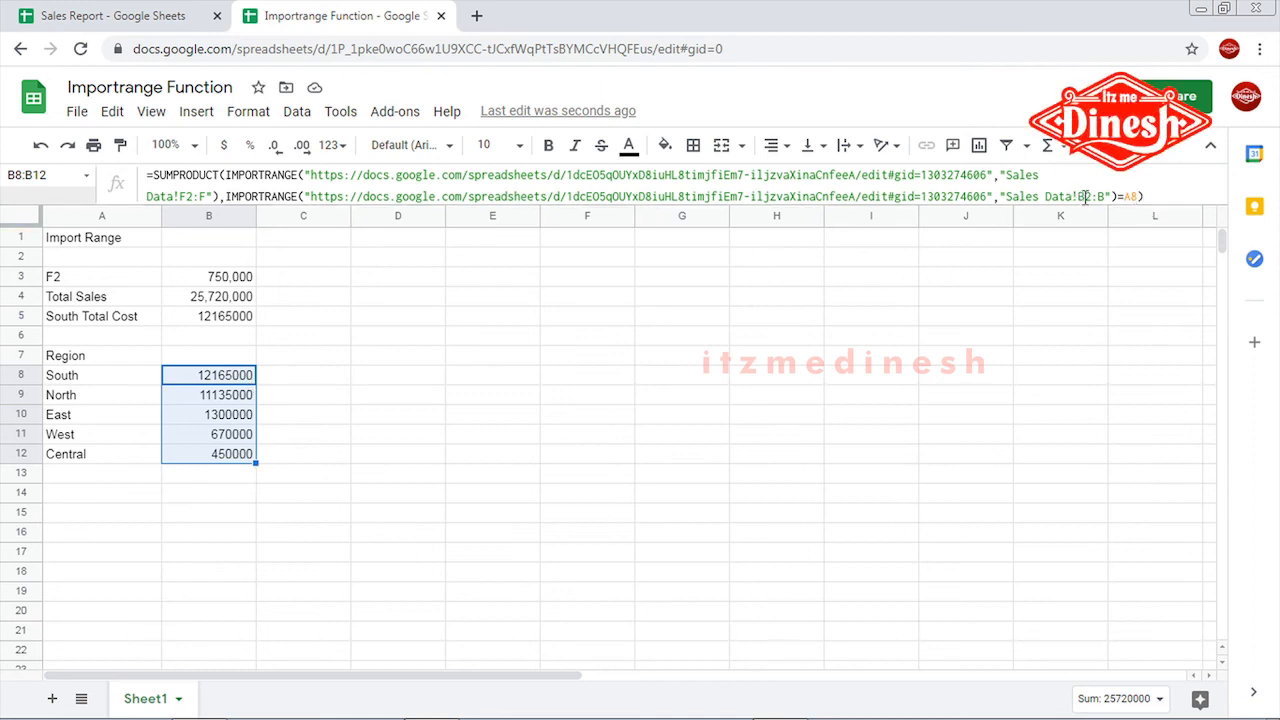
drag(1079, 196, 1106, 195)
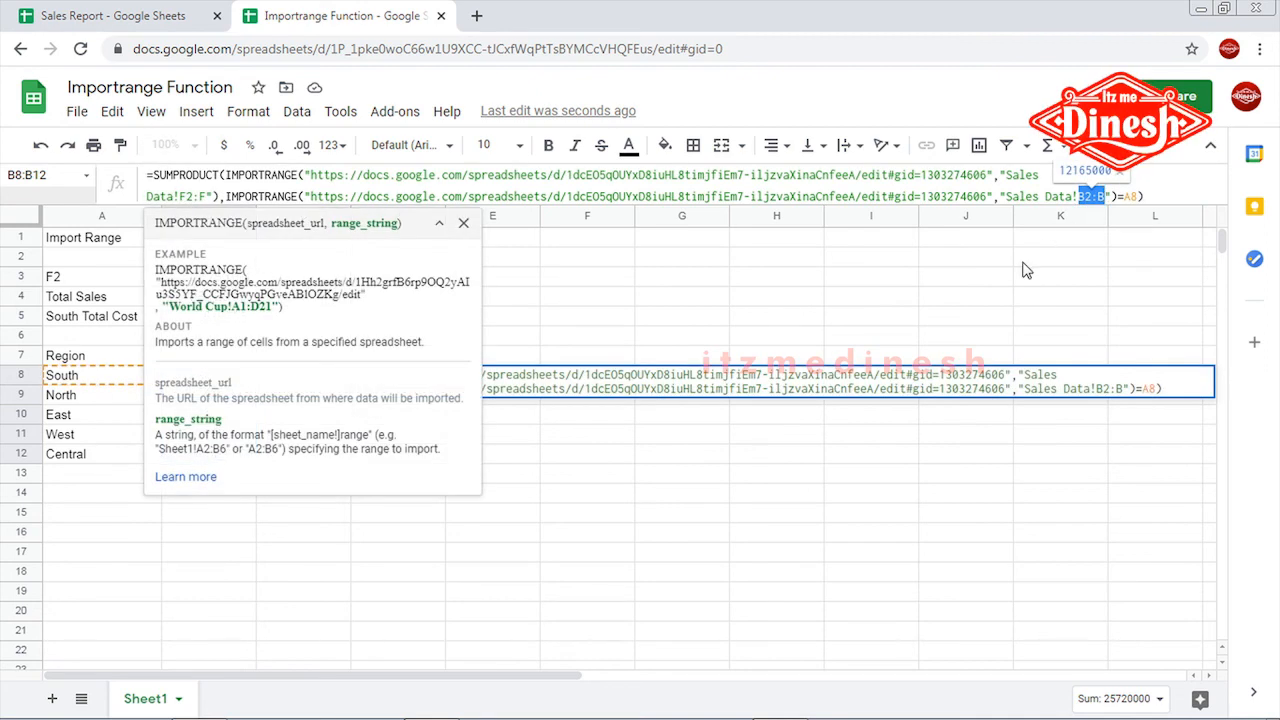
key(Escape)
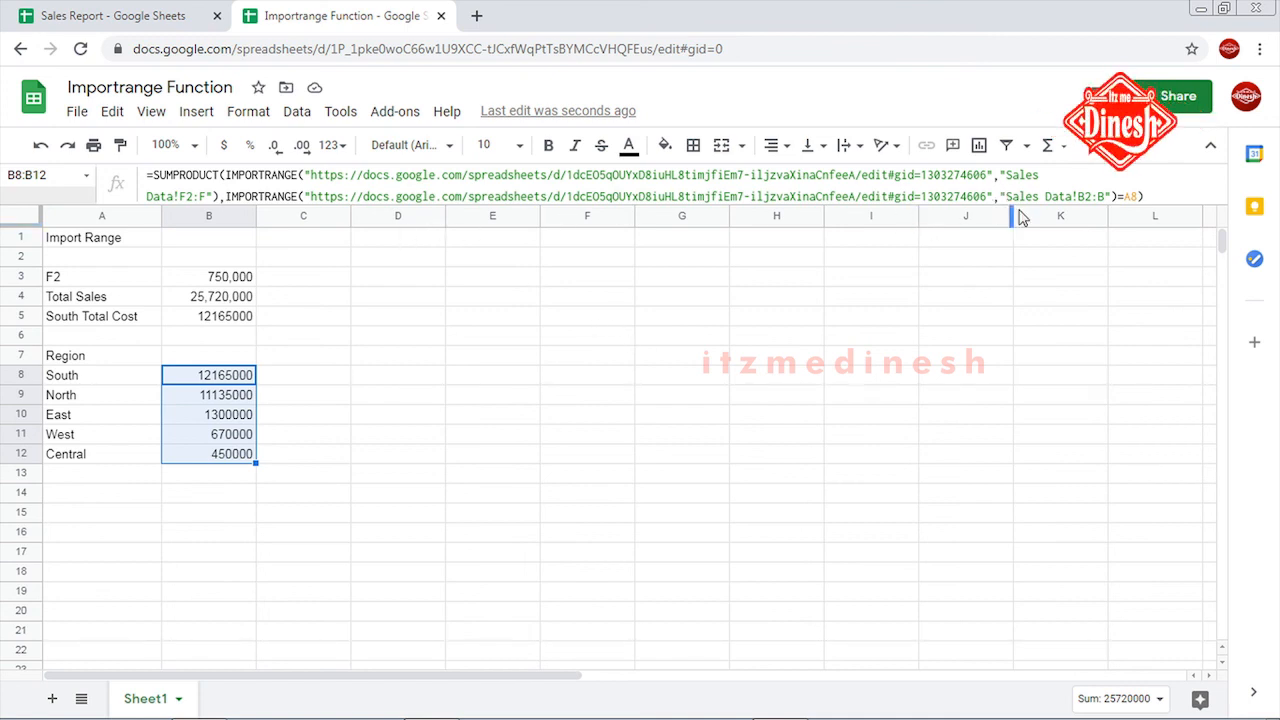
click(308, 420)
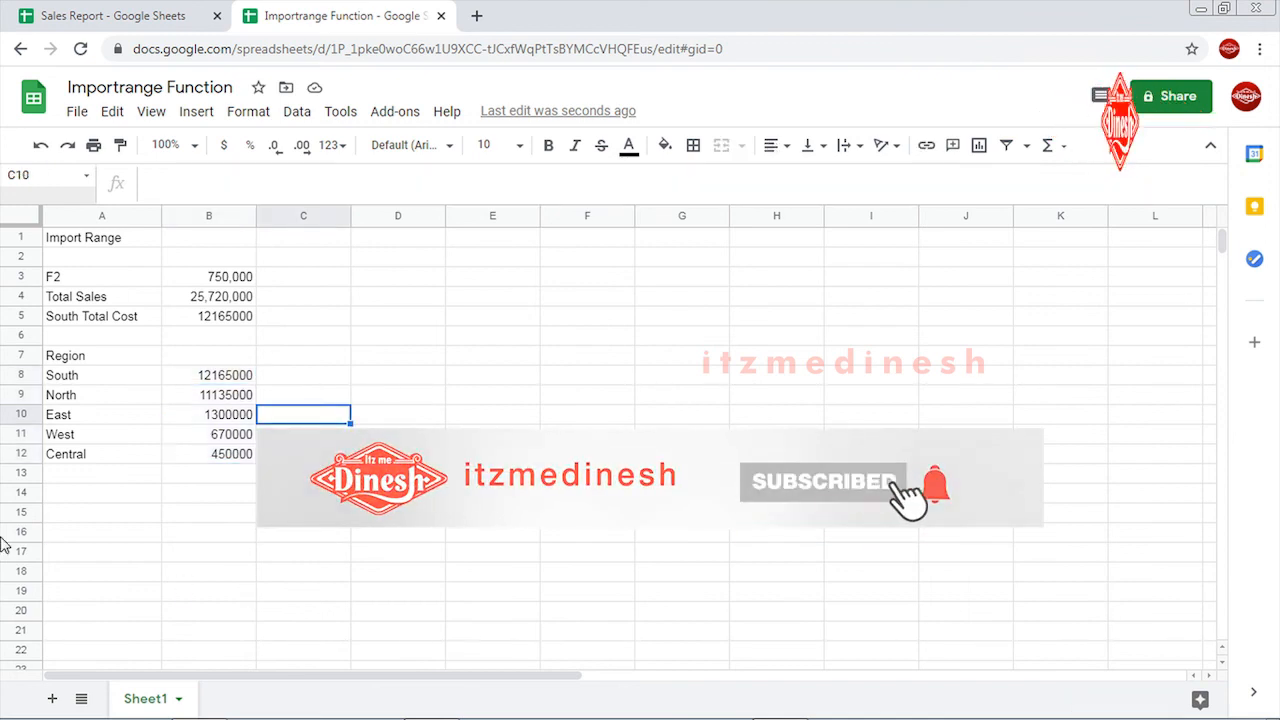